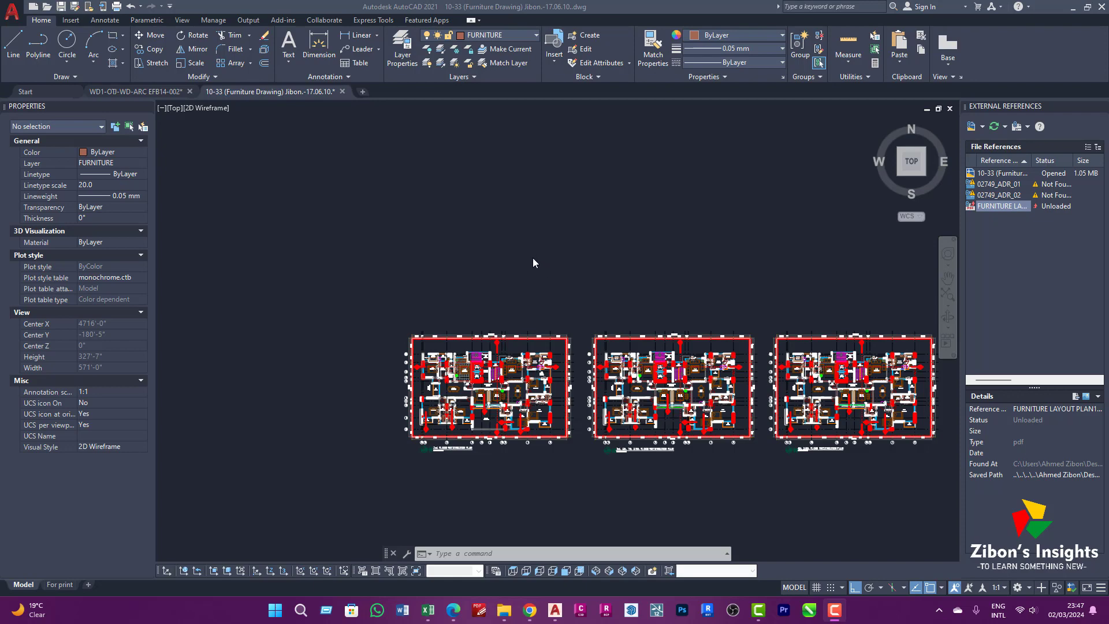
middle_drag(455, 259, 457, 241)
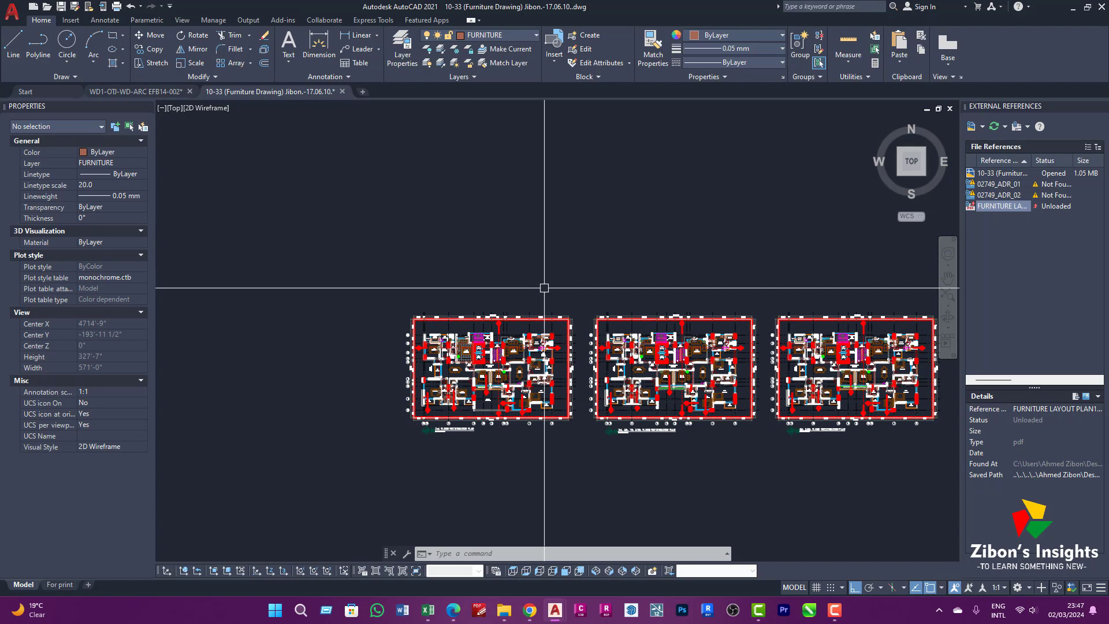
middle_drag(491, 286, 523, 274)
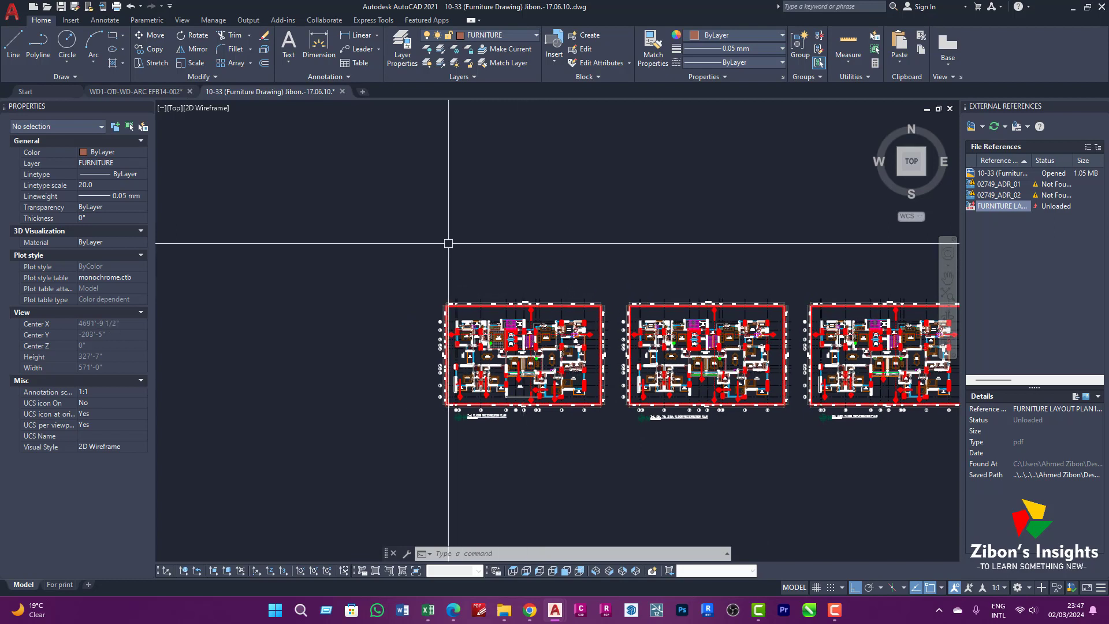
click(66, 81)
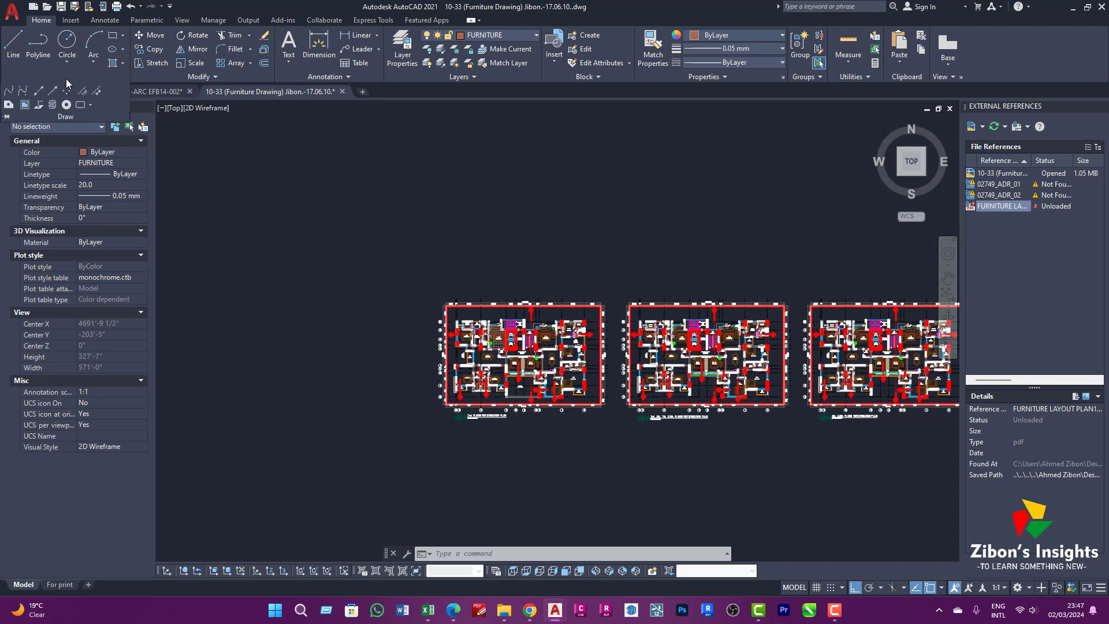
click(25, 105)
key(Escape)
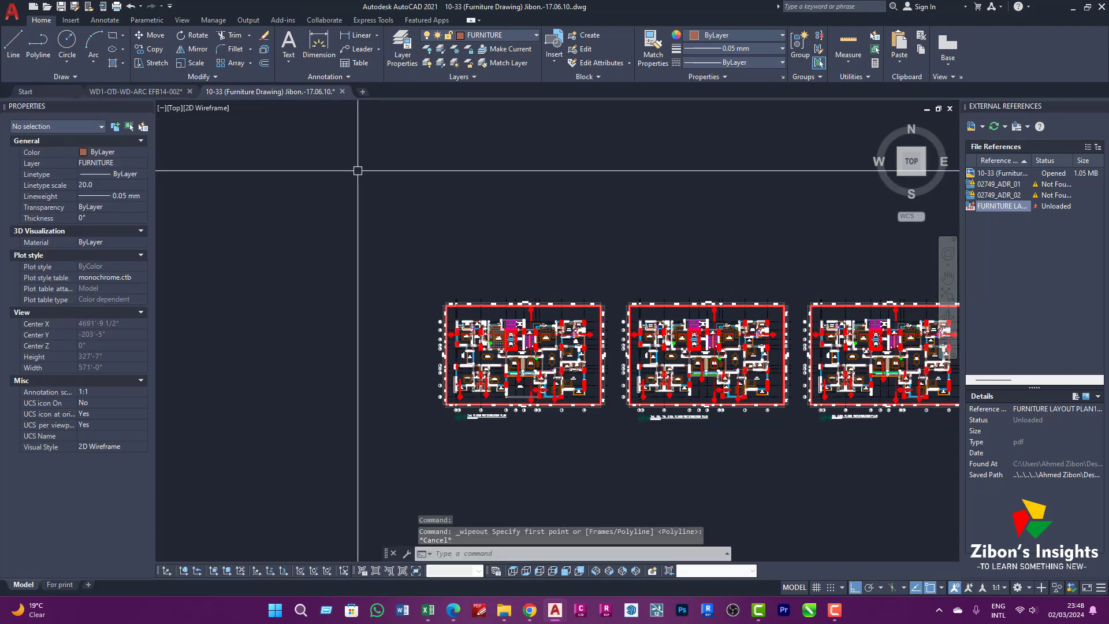
Step: Draw a four-sided wipeout with Ortho off, covering the right-hand third of the 2nd floor presentation plan from above its border to below it
text(wi)
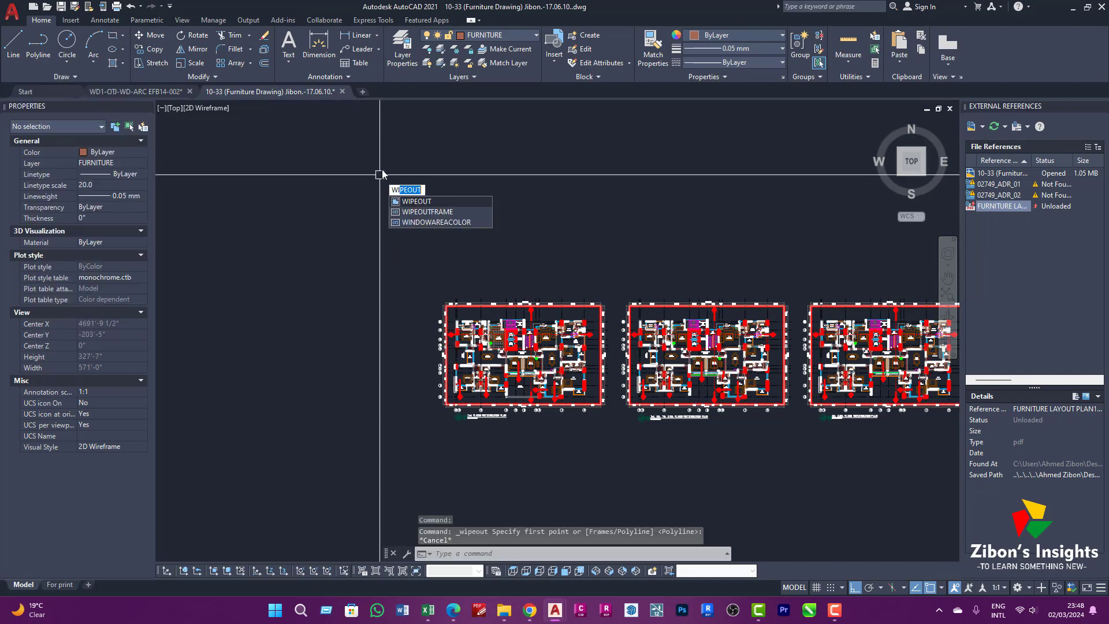
click(415, 204)
middle_drag(505, 237, 488, 190)
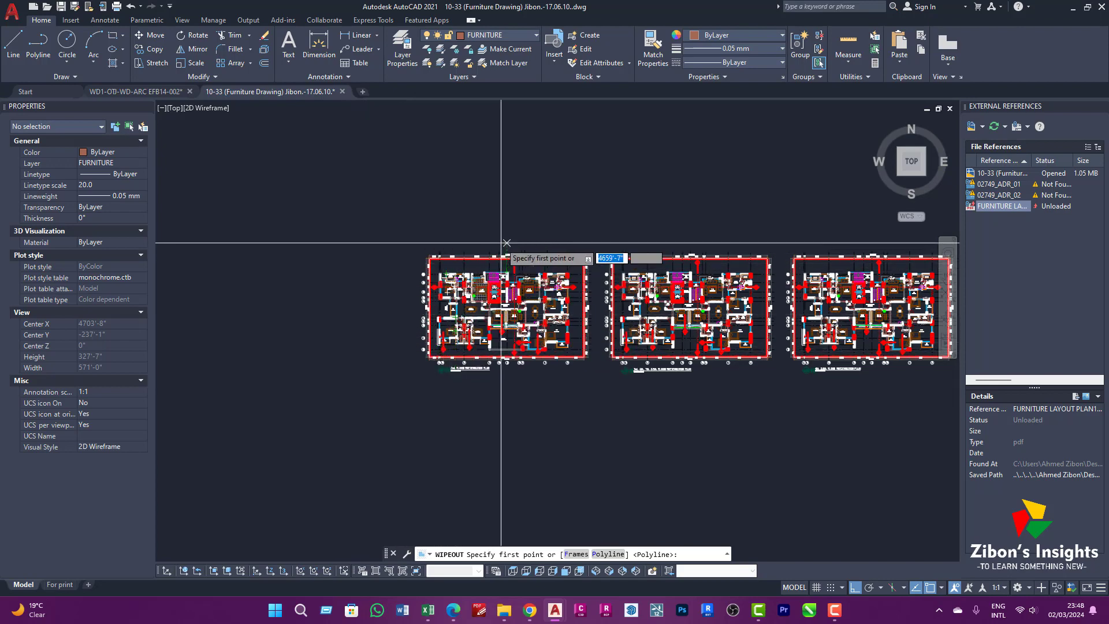
scroll(405, 303, up, 2)
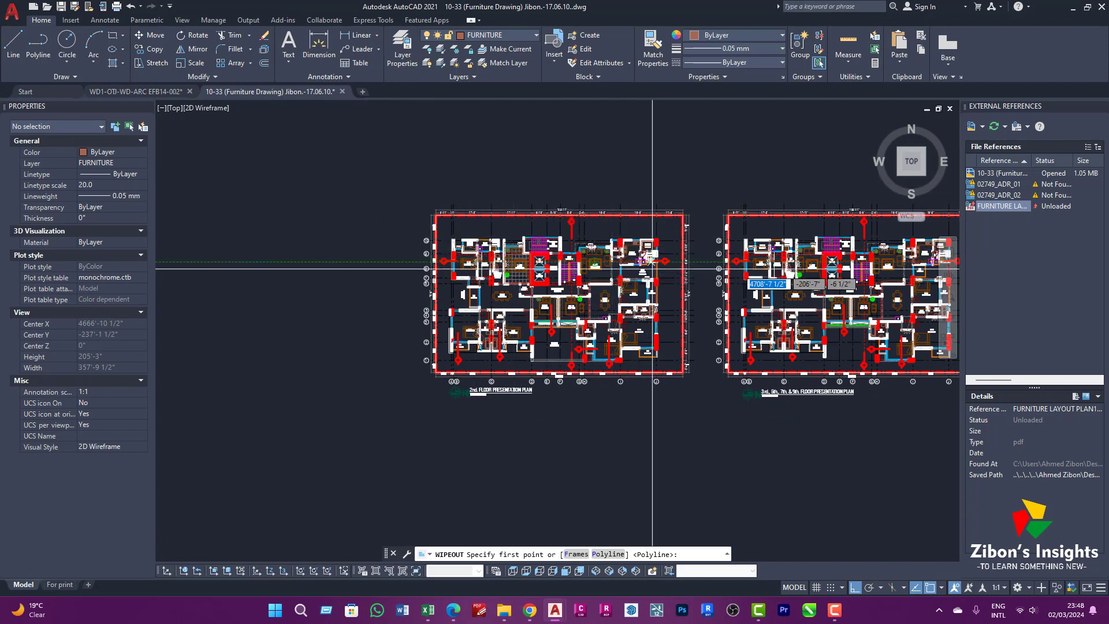
scroll(618, 260, up, 3)
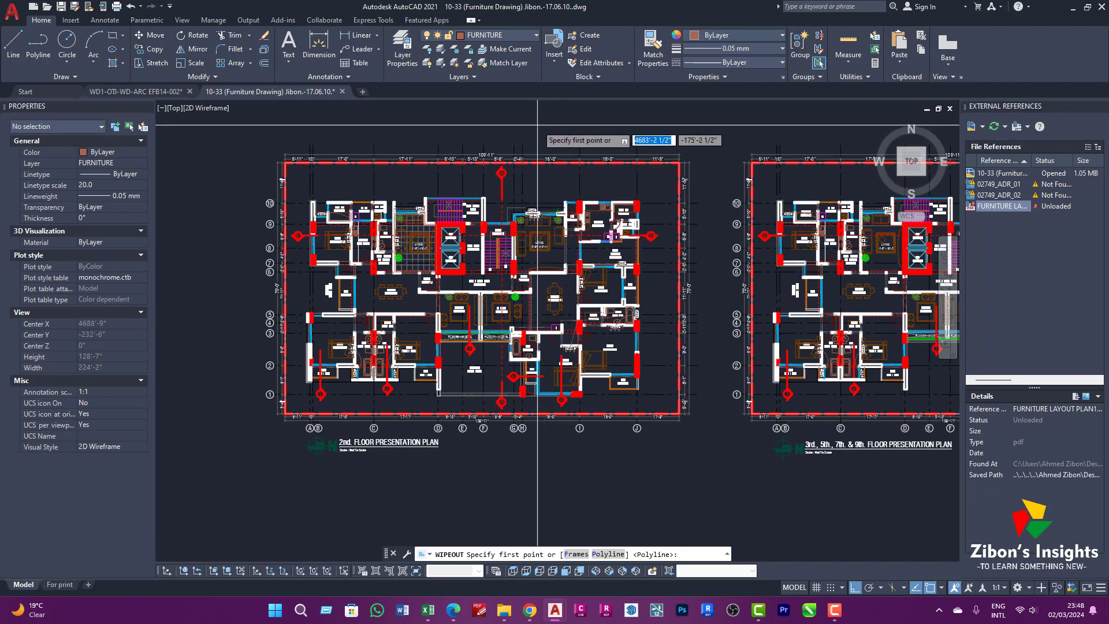
click(536, 131)
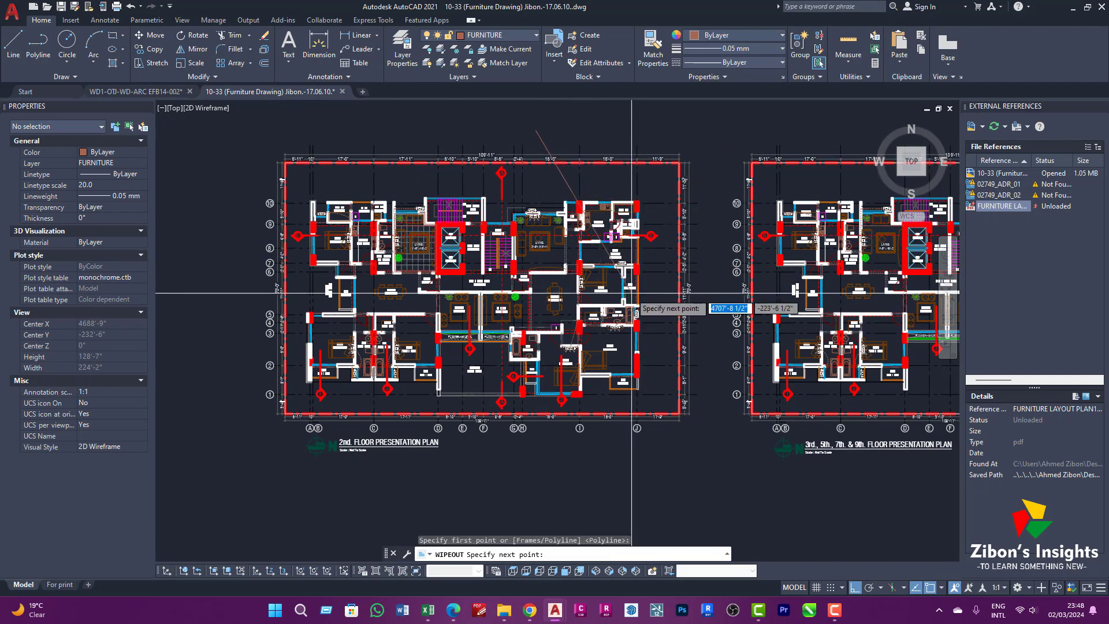
key(F8)
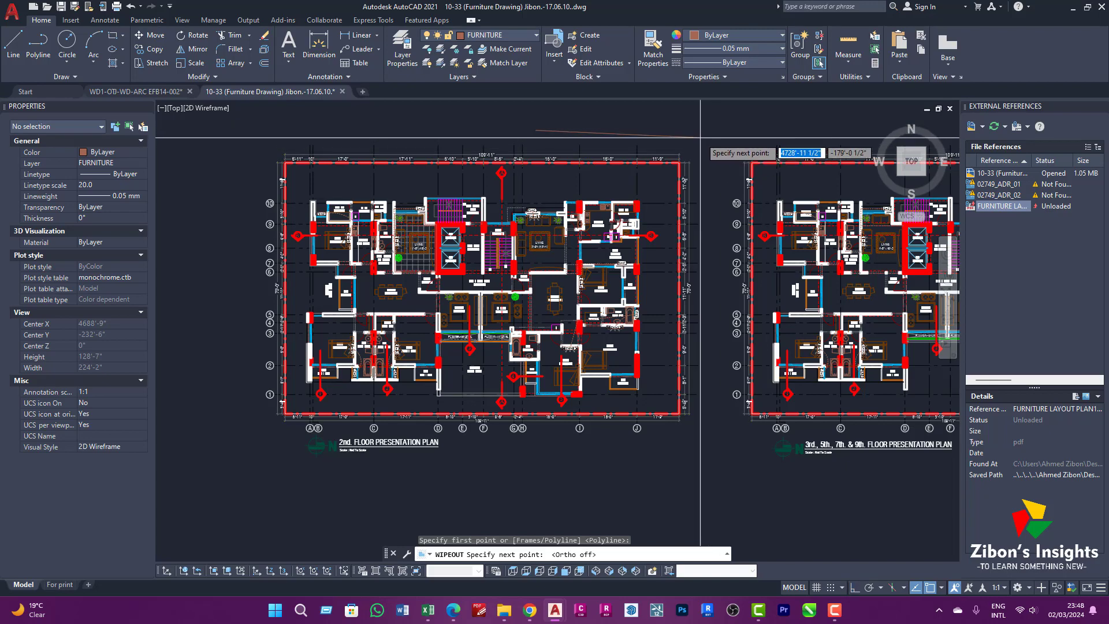
click(698, 126)
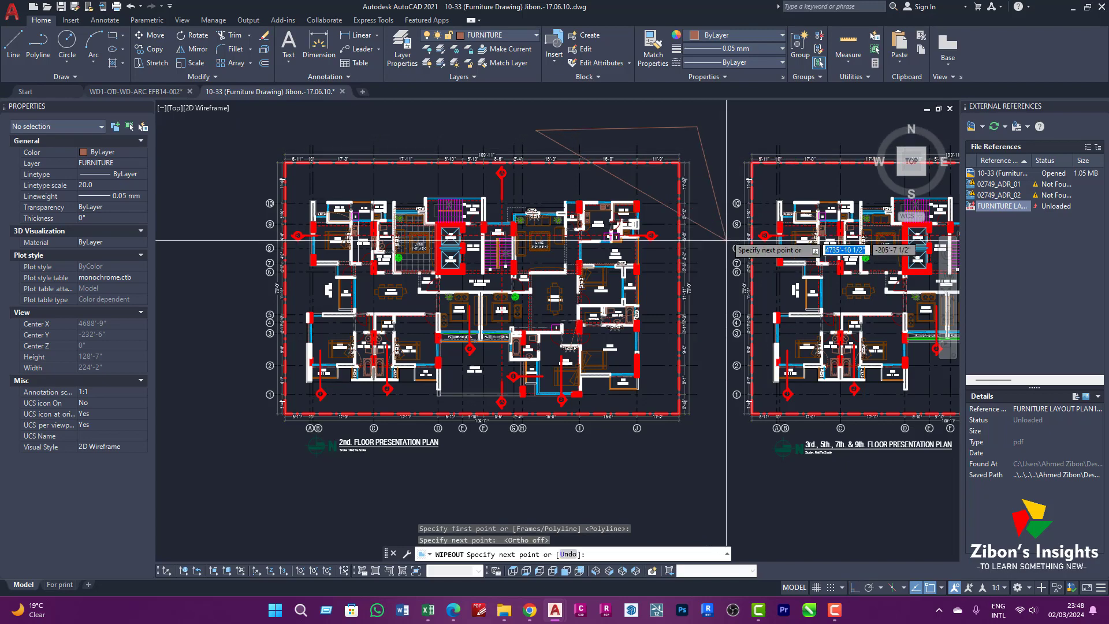
click(703, 446)
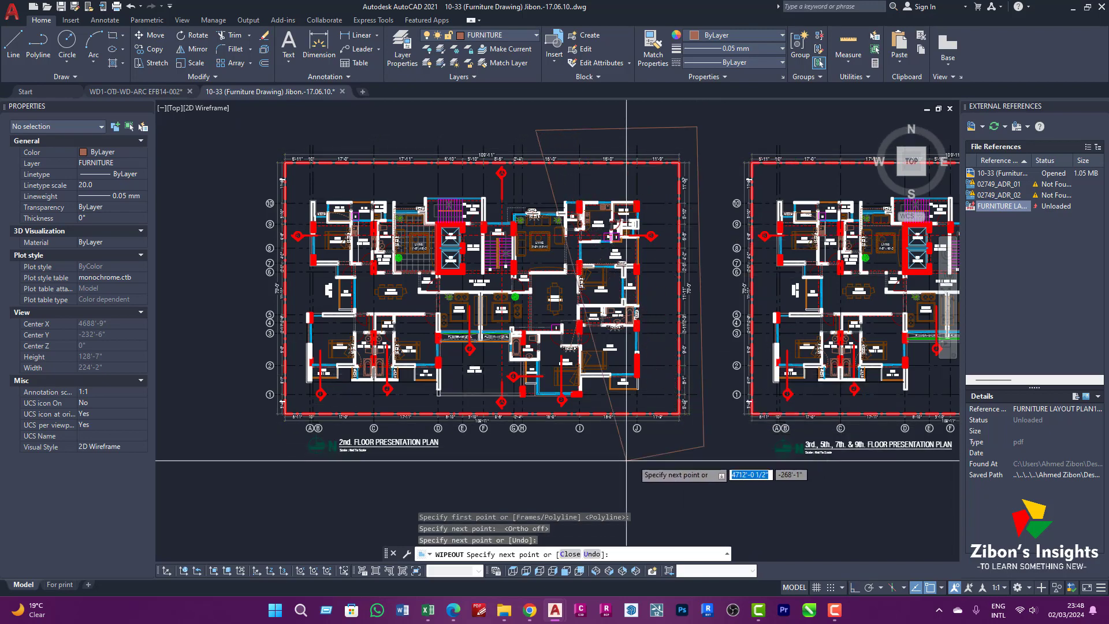
click(533, 450)
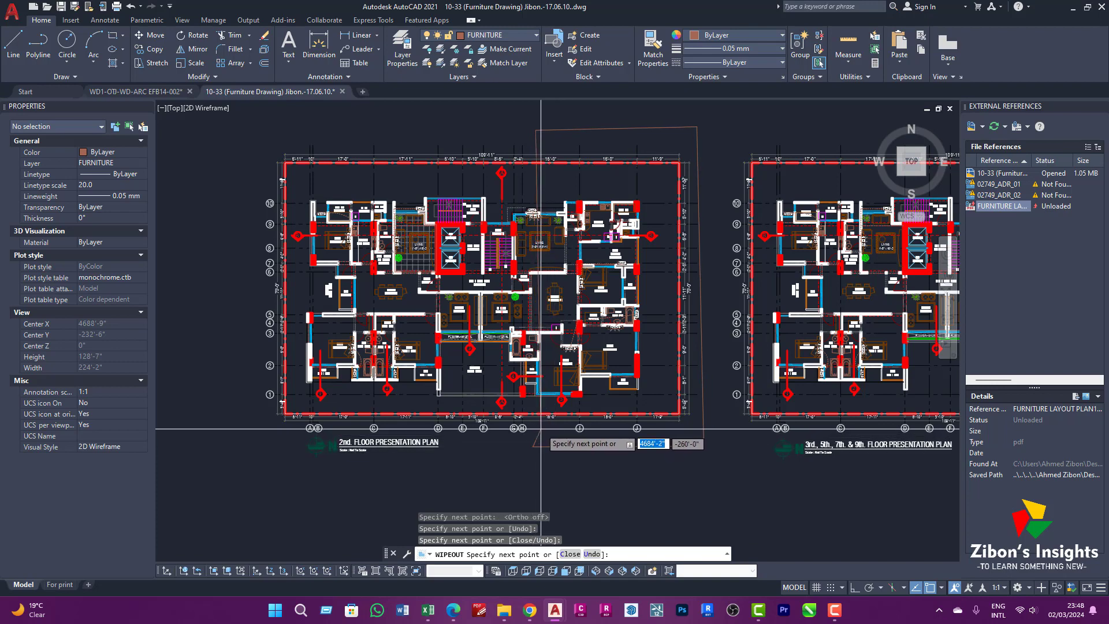
key(Return)
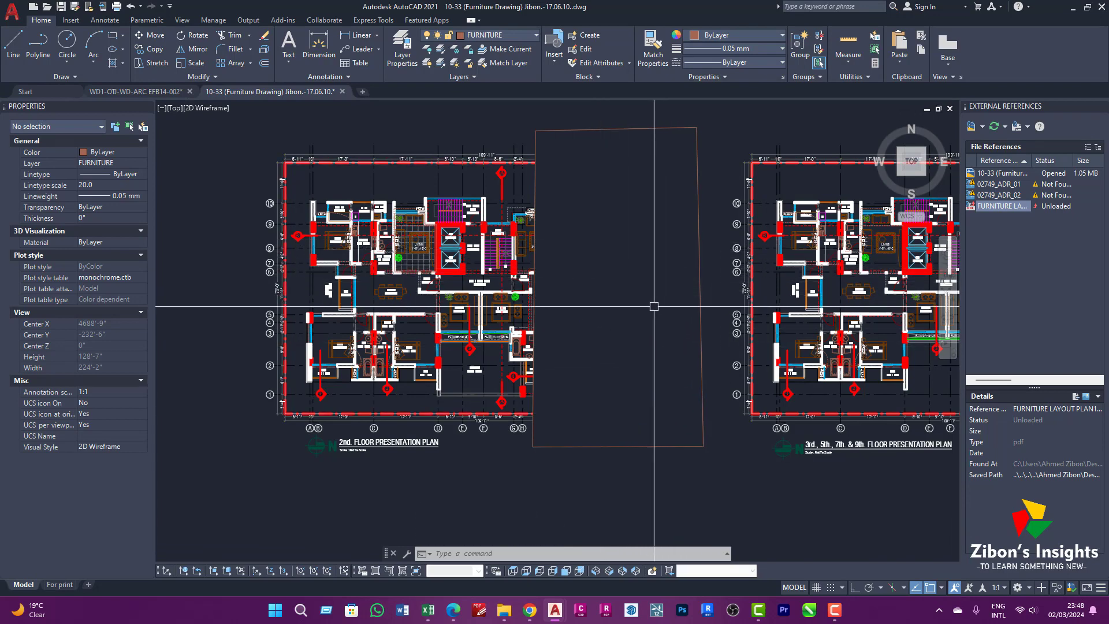
Step: Select the whole 2nd floor plan to examine the objects beneath the wipeout, and clear the selection
click(718, 133)
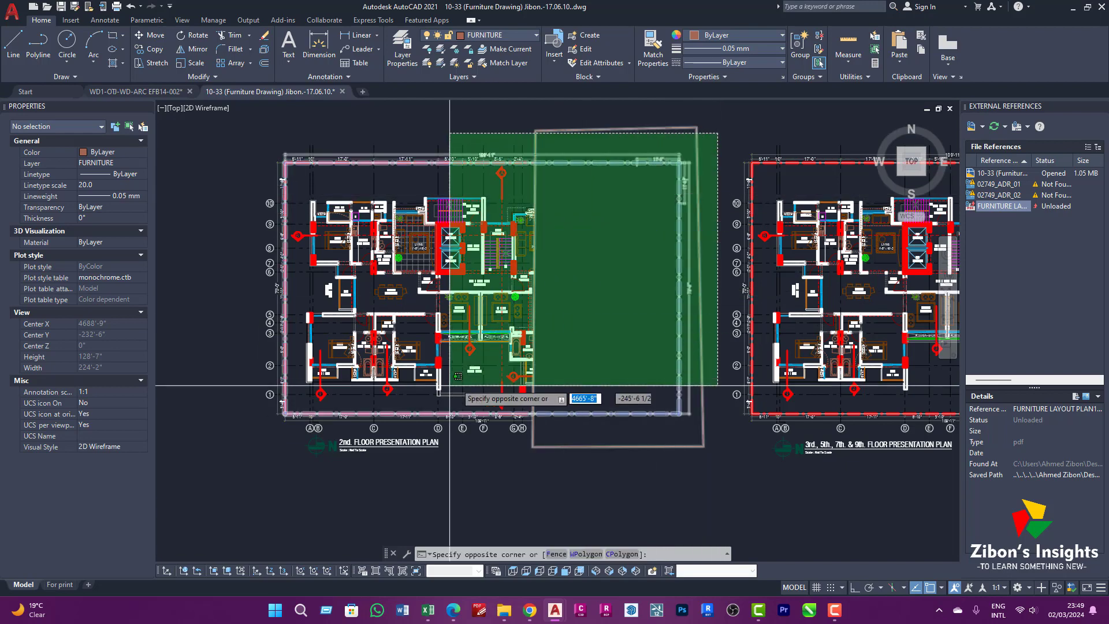
click(238, 462)
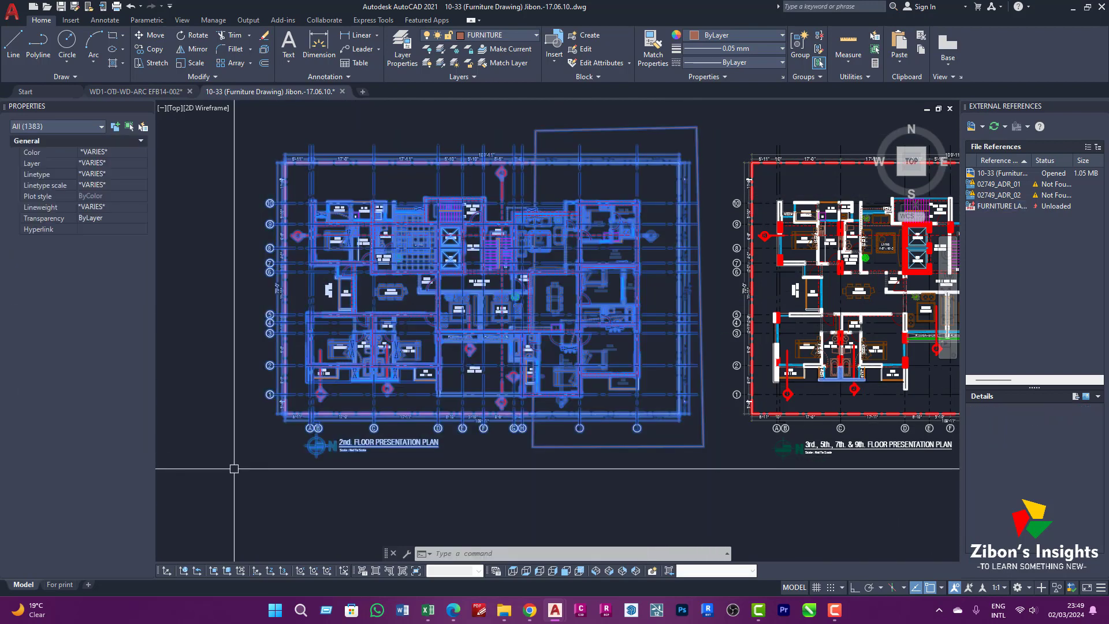
key(Escape)
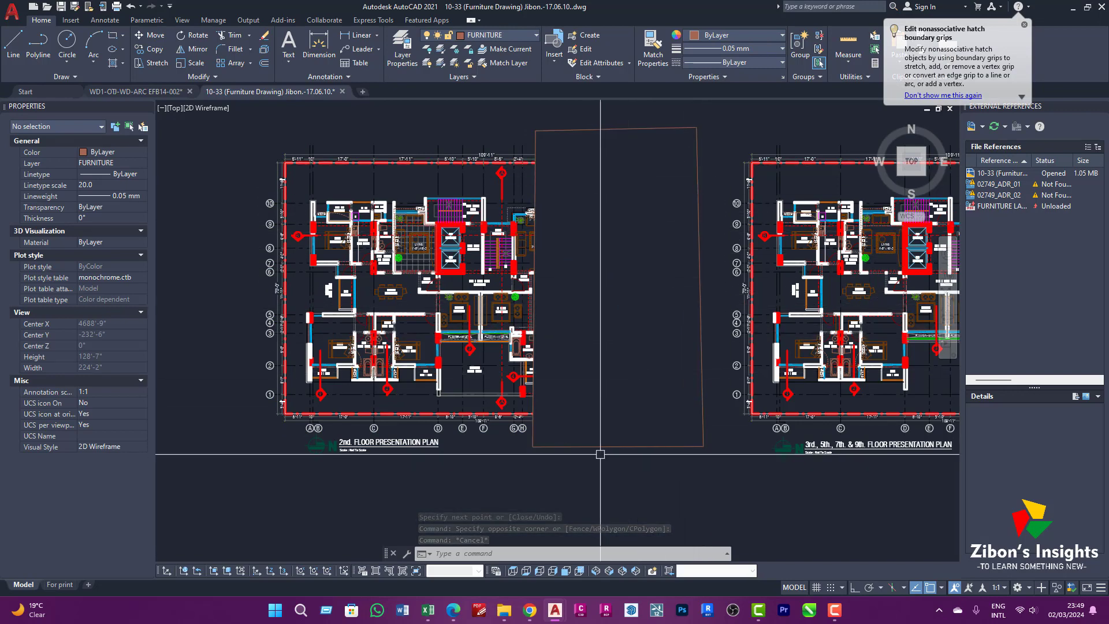
Step: Draw a rectangle around the left part of the 2nd floor plan, reaching past its border and below the plan title
middle_drag(541, 461, 613, 442)
middle_drag(517, 415, 518, 445)
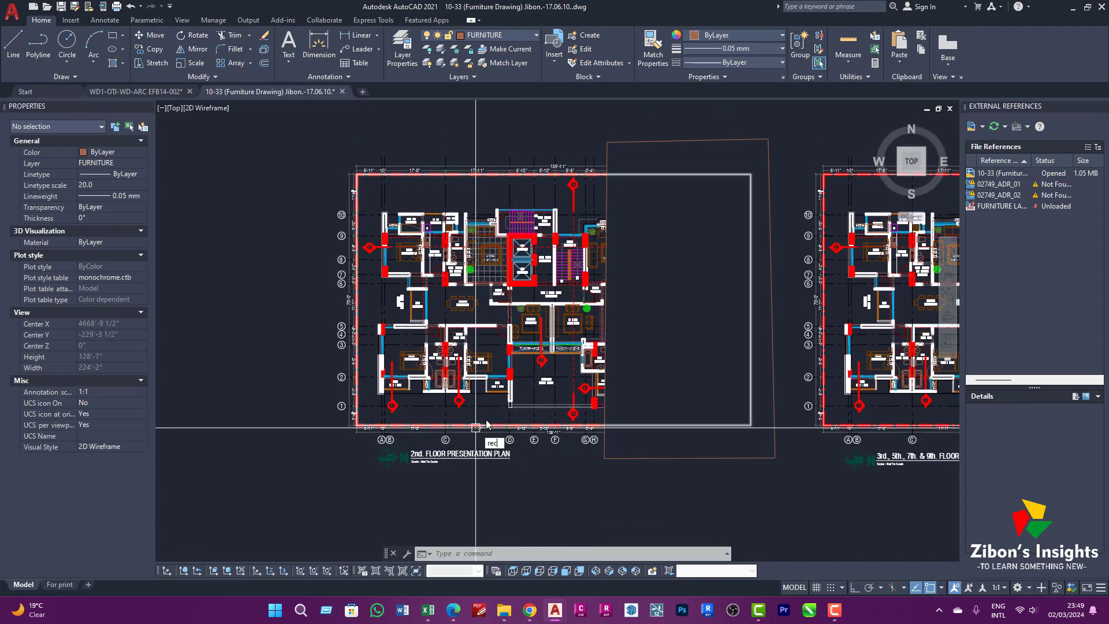
key(Return)
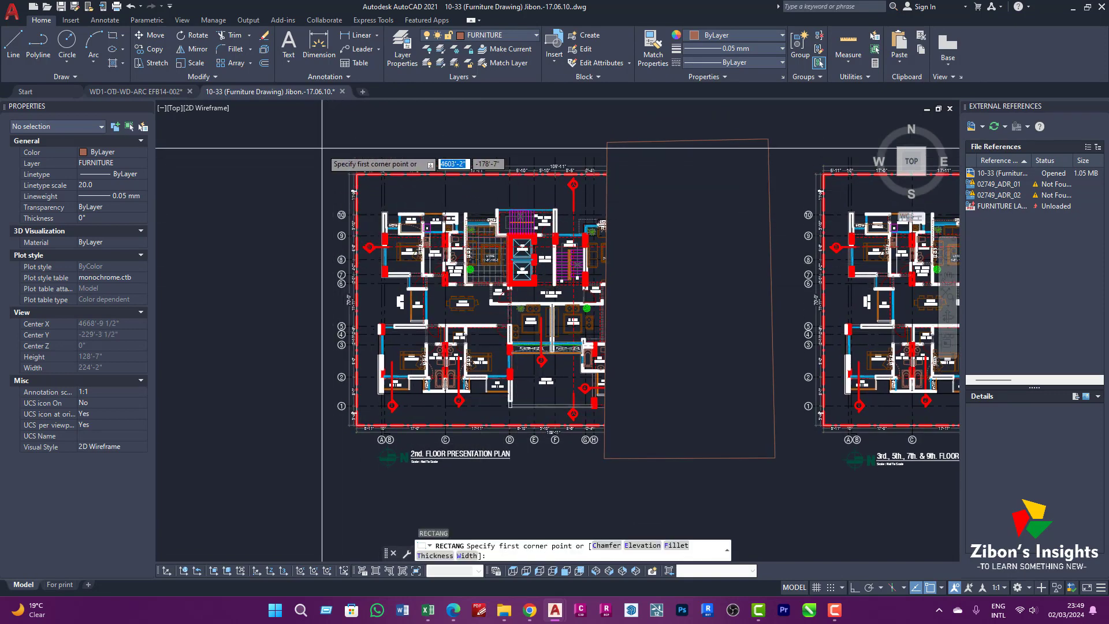
click(318, 131)
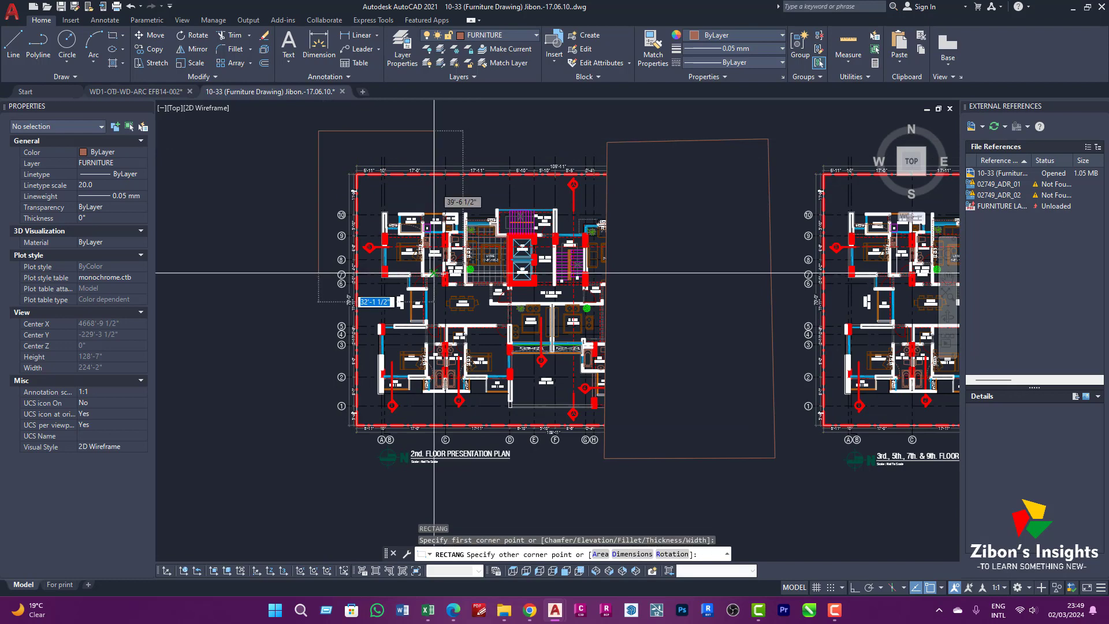
click(524, 475)
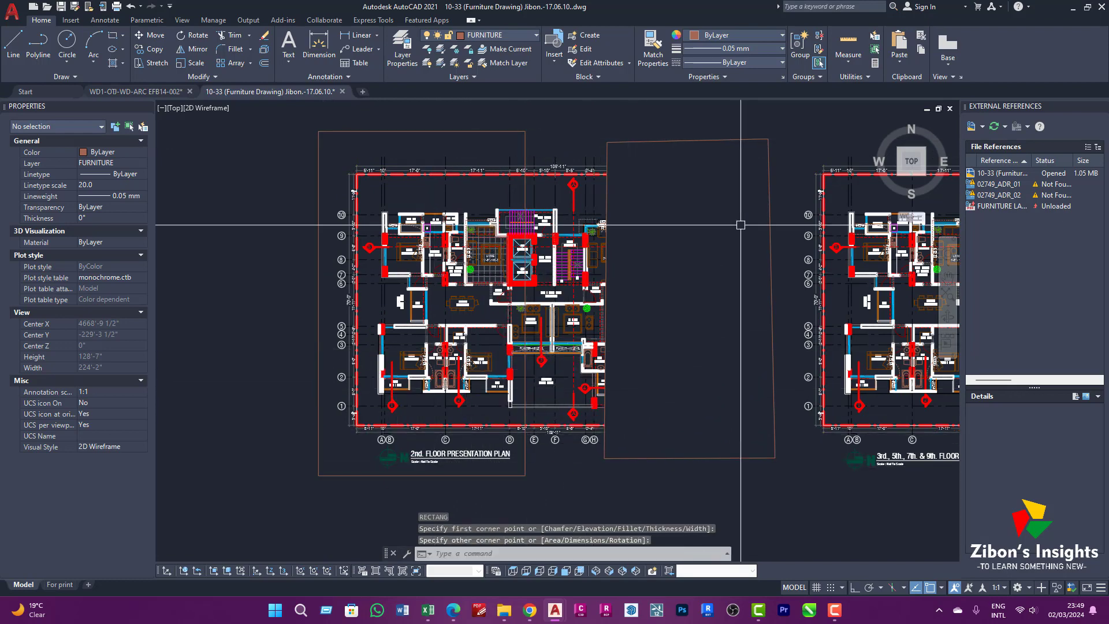
Step: Erase the four-sided wipeout from the right side of the 2nd floor plan
click(751, 138)
text(E)
key(Return)
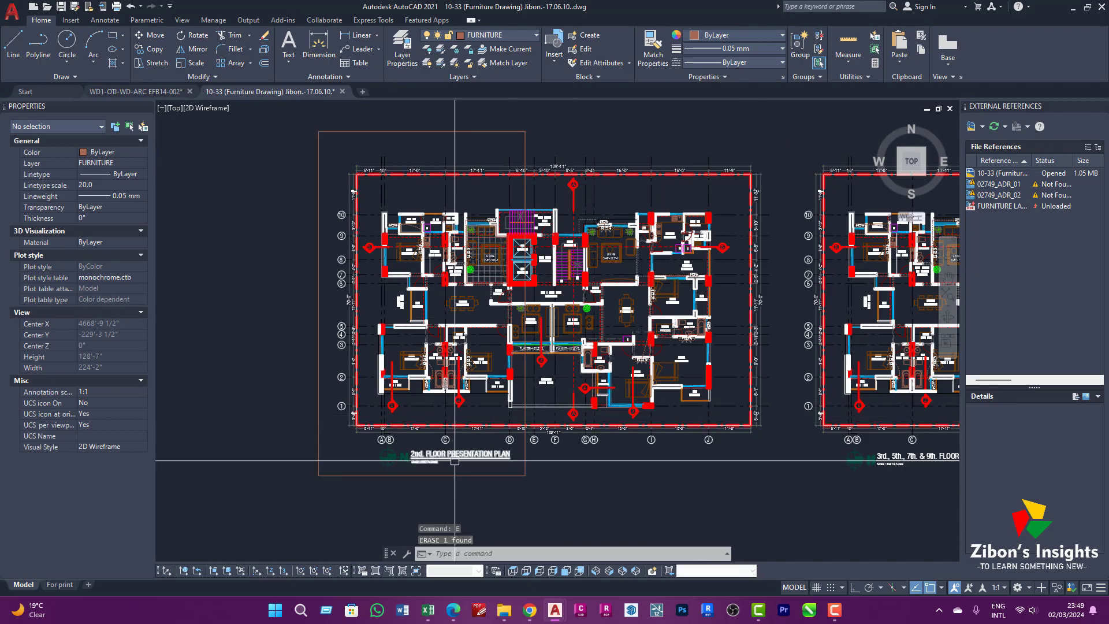
Step: Create a wipeout from the rectangle with the Polyline option and erase the source polyline
text(WIPEOUT)
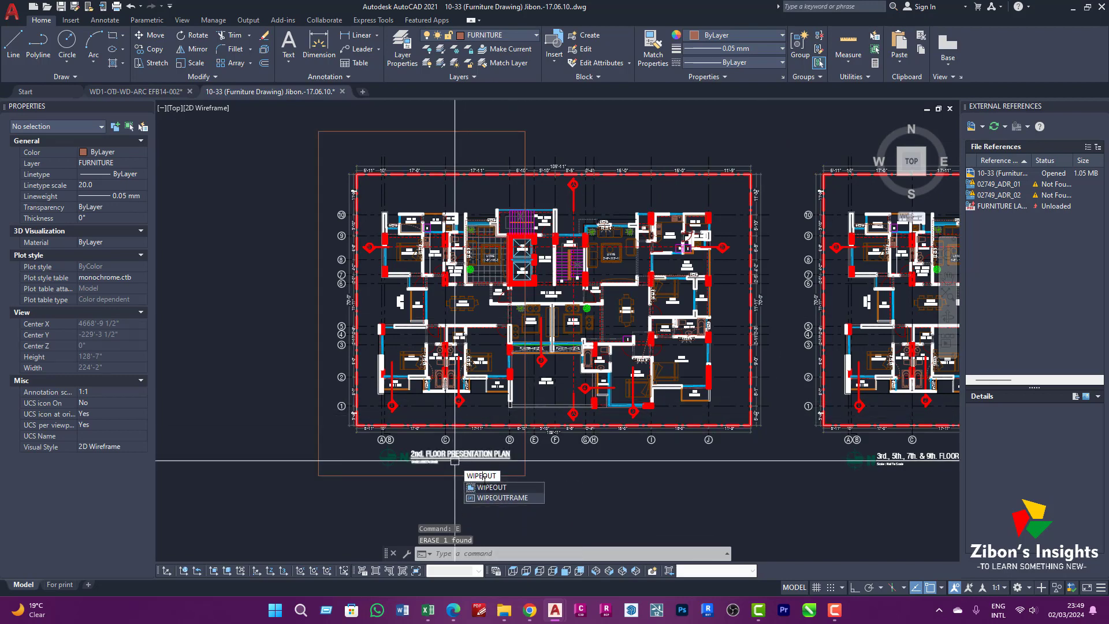
click(491, 488)
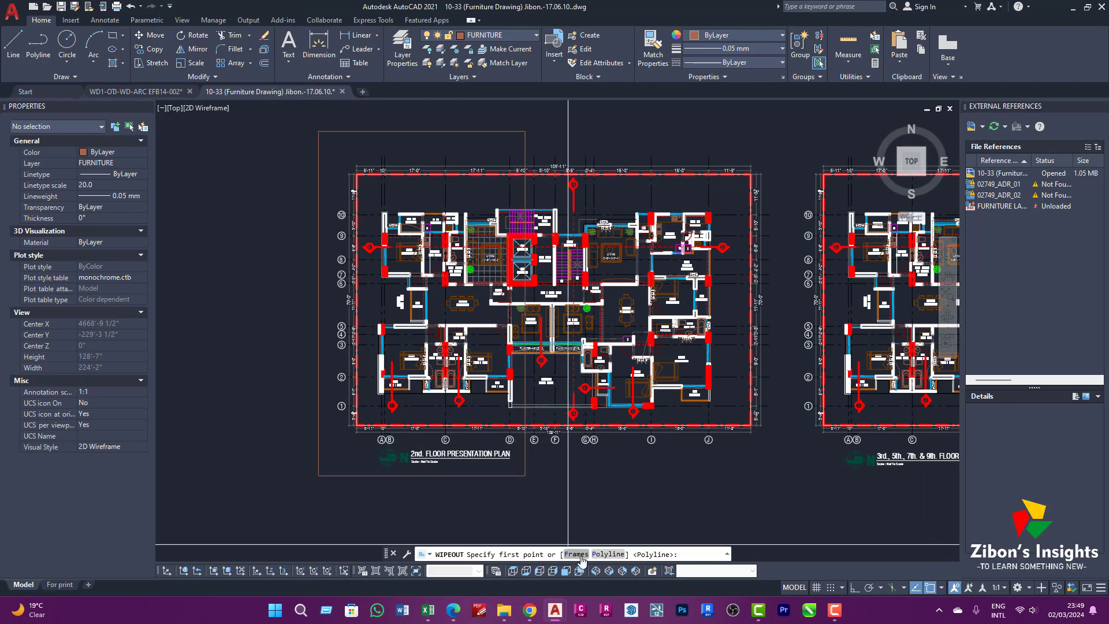
click(608, 555)
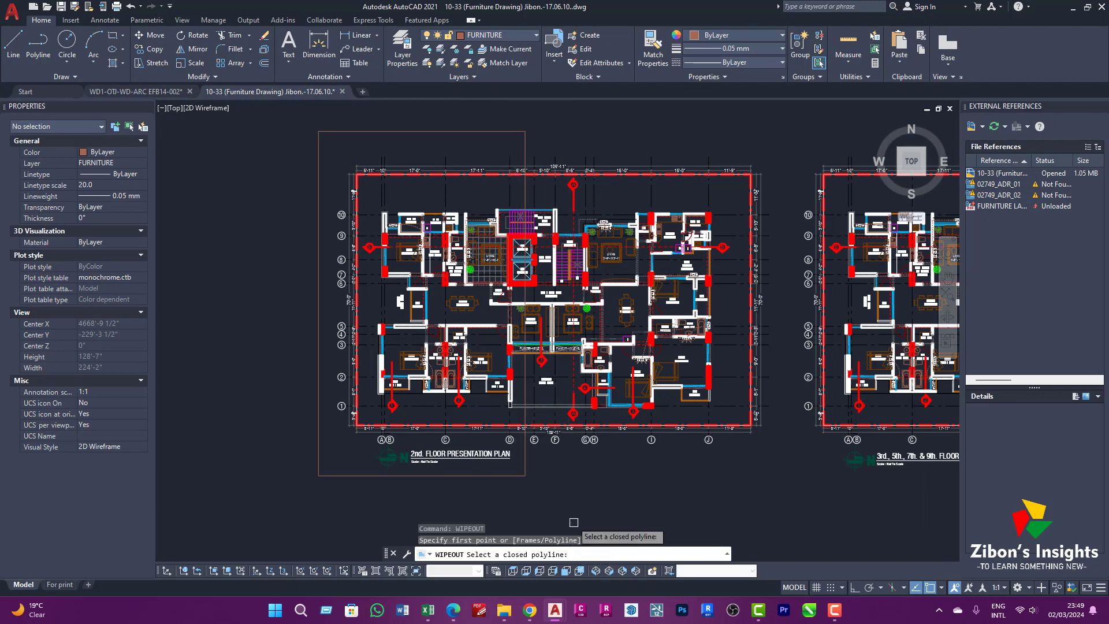
click(503, 478)
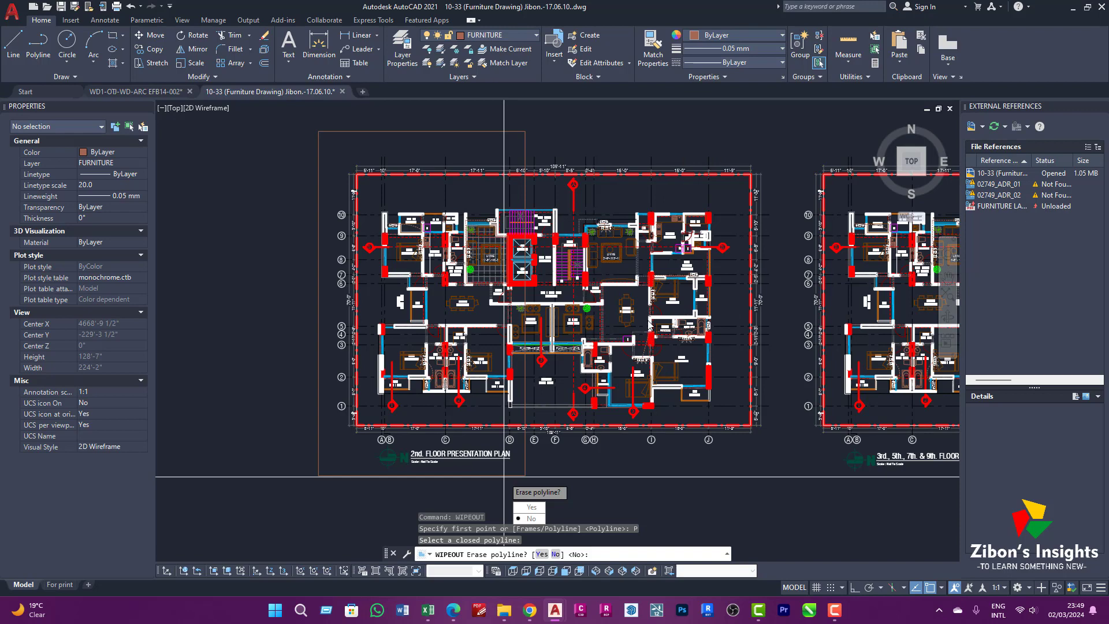
click(530, 507)
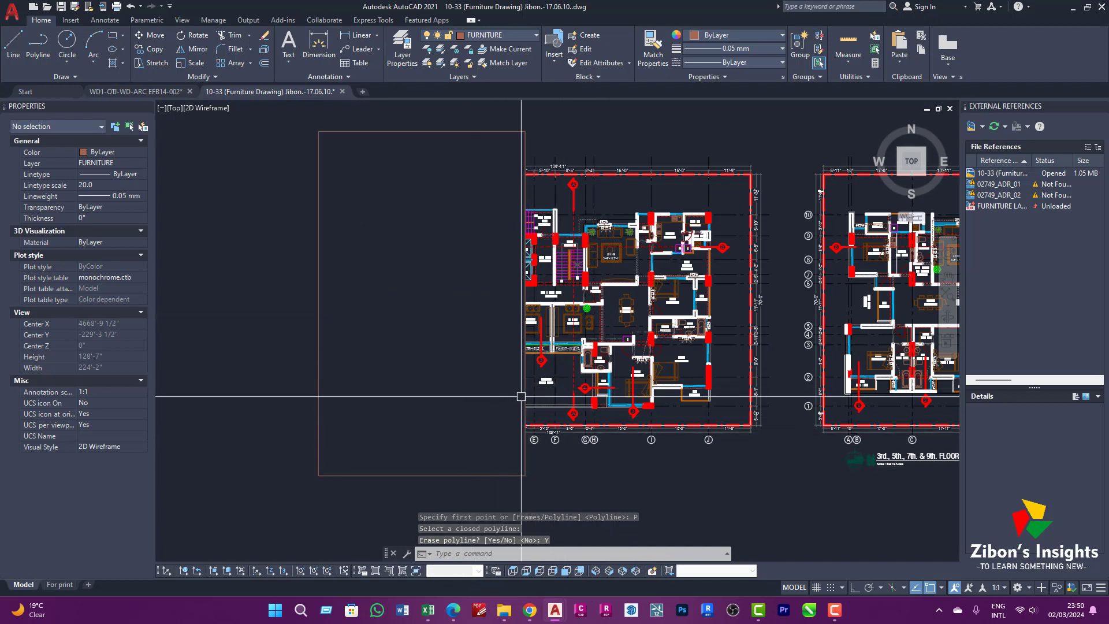
Step: Set the wipeout Frames mode to OFF
click(526, 460)
key(Escape)
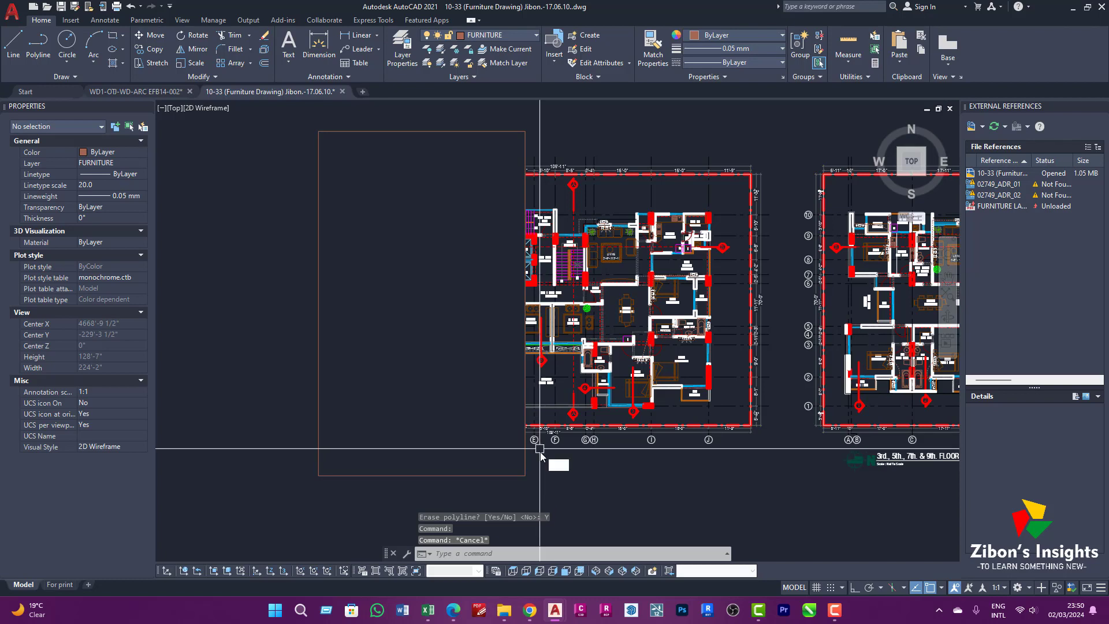
text(WIP)
click(574, 476)
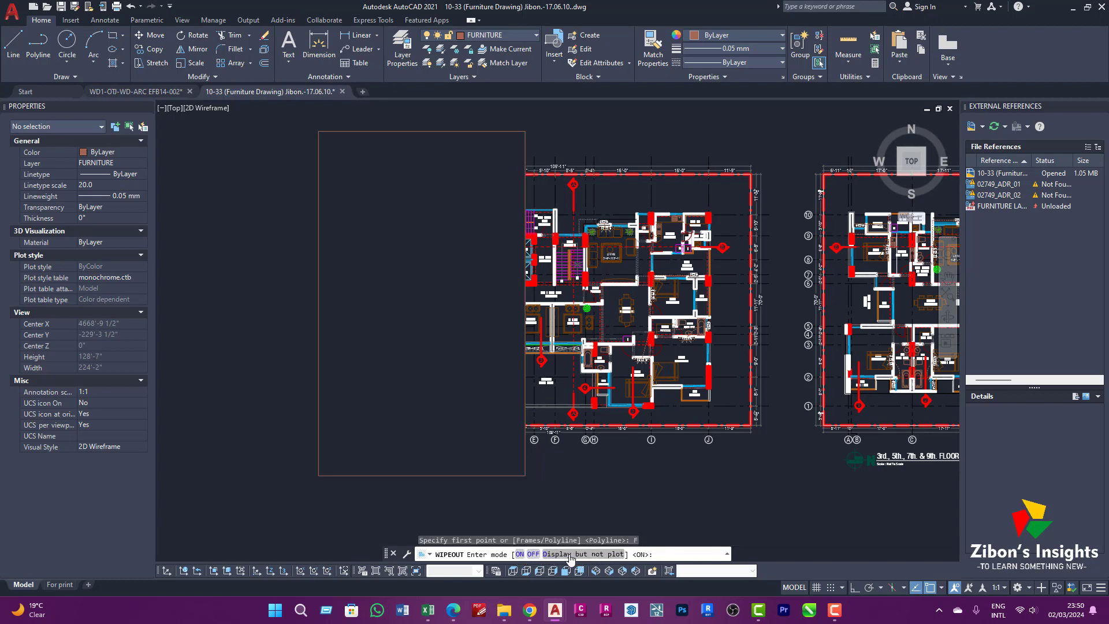
click(532, 554)
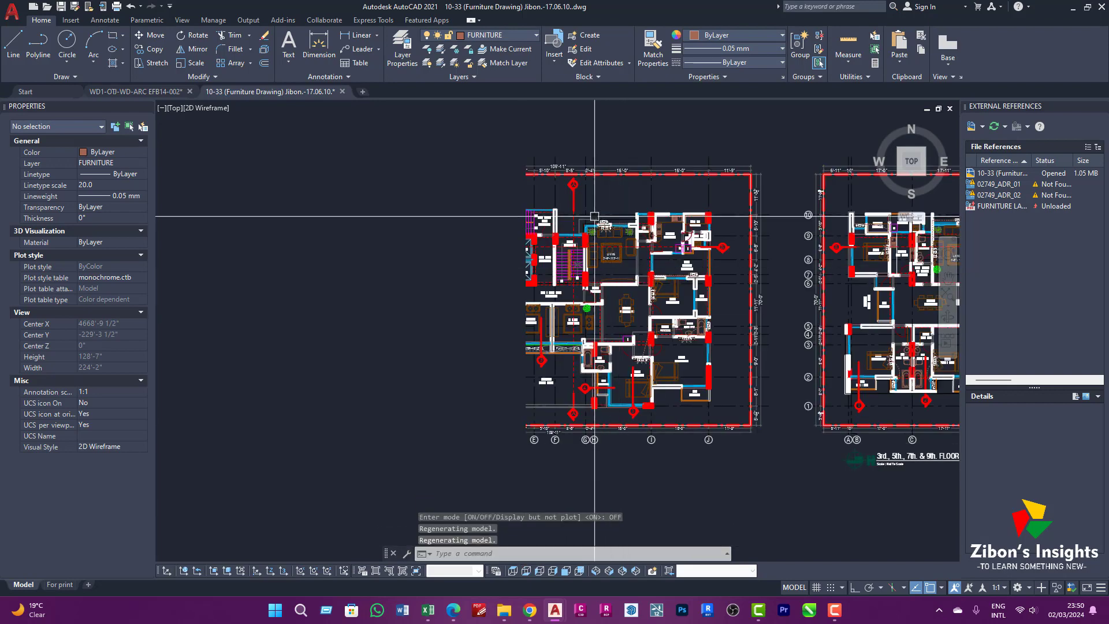
Step: Run crossing selections over the upper edge of the frameless wipeout to locate its boundary, and cancel them
click(549, 125)
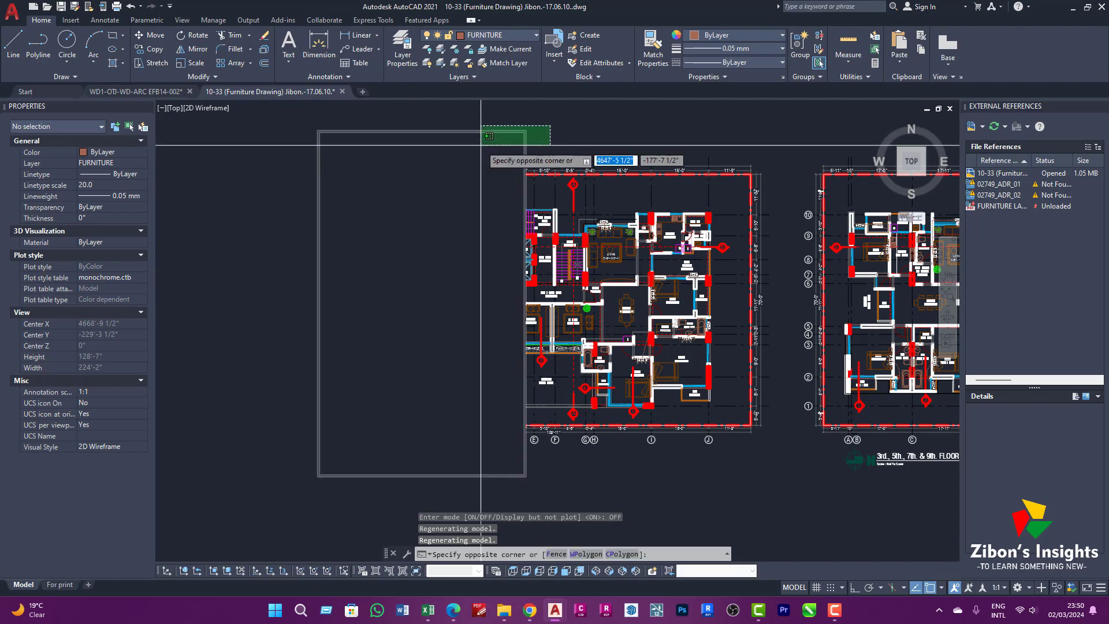
key(Escape)
click(585, 119)
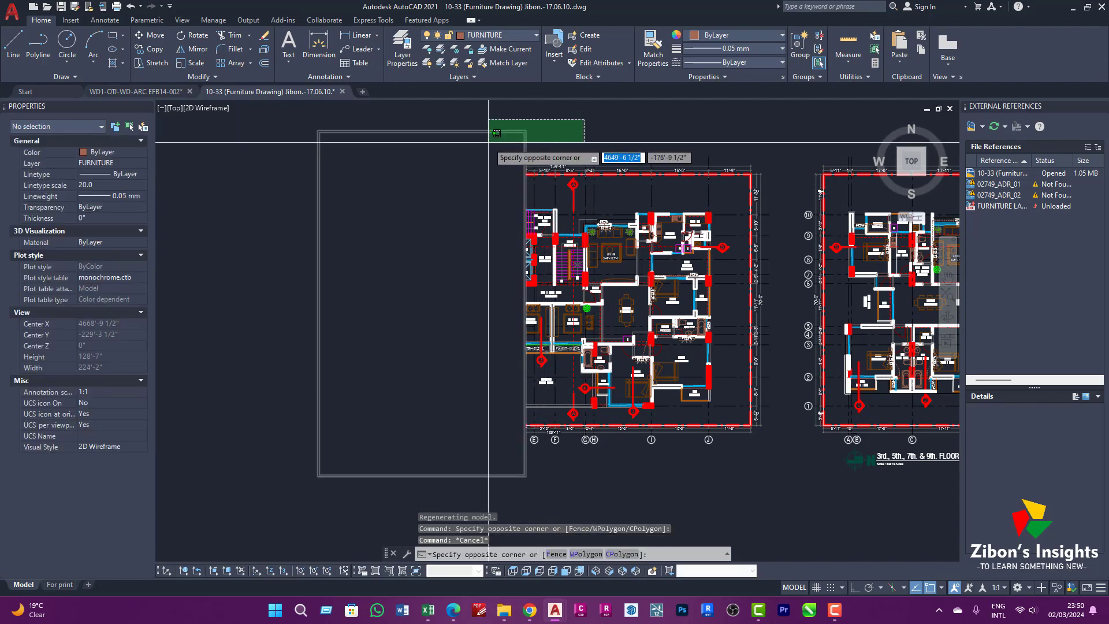
click(489, 142)
key(Escape)
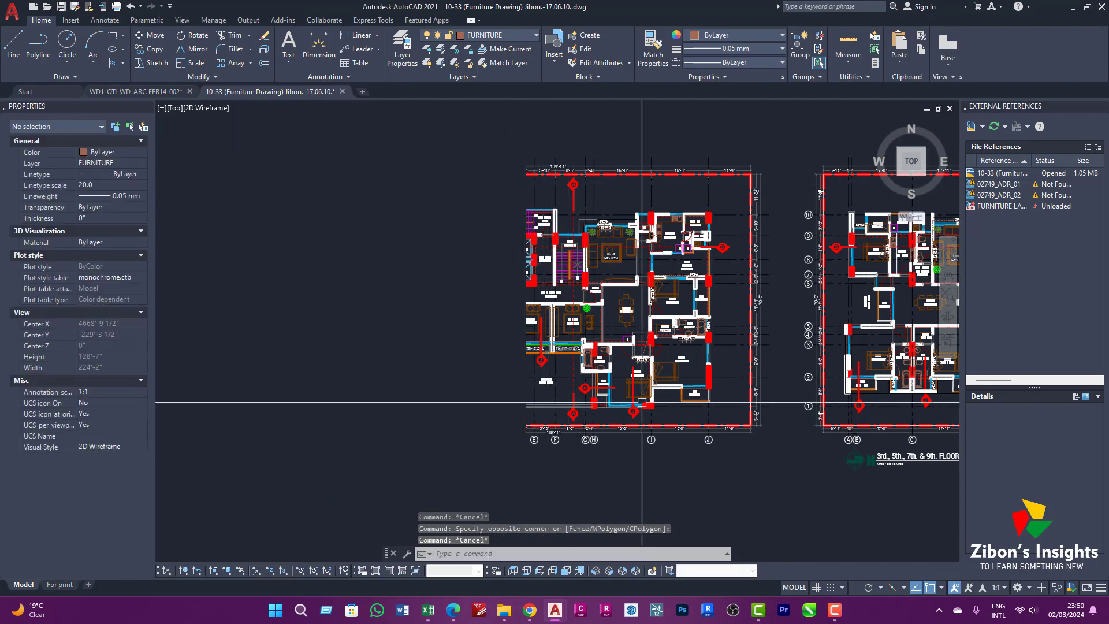
Step: Select the entire 2nd floor plan with a crossing window to inspect the wipeout and the geometry beneath it
middle_drag(642, 402, 620, 373)
click(761, 462)
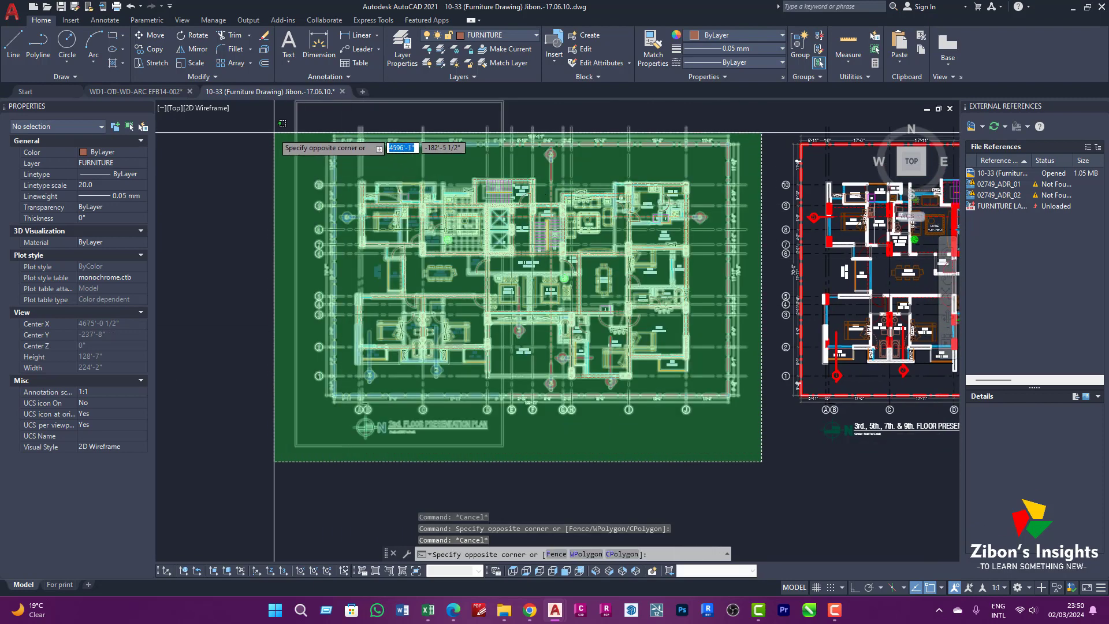
click(273, 132)
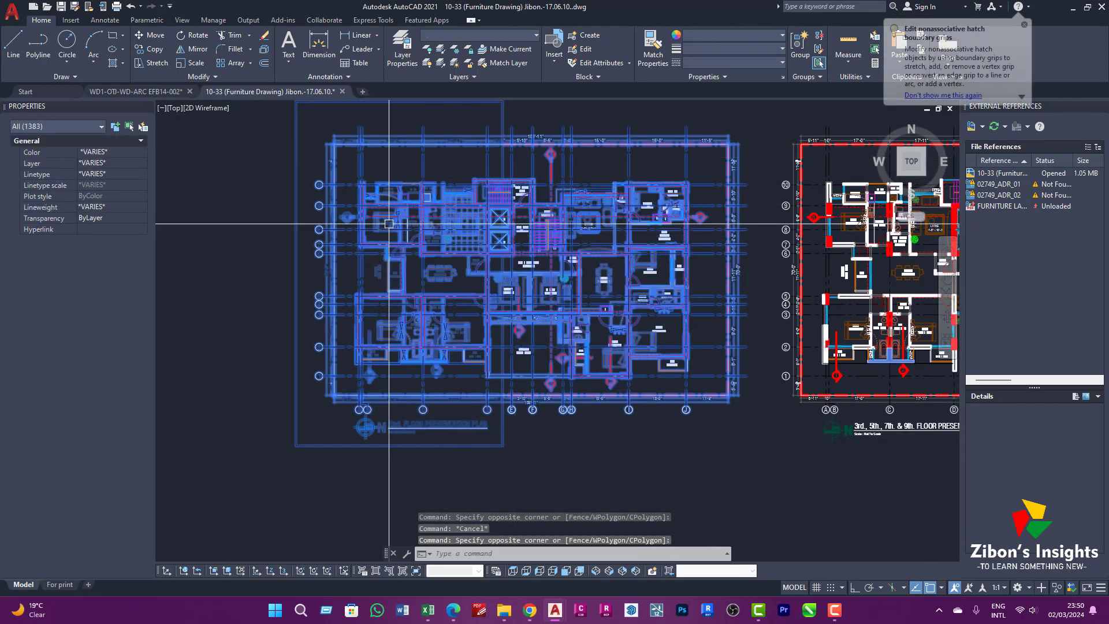
Step: Clear the plan selection and stretch the frameless wipeout's upper-right corner horizontally to the right with Ortho on
key(Escape)
click(754, 457)
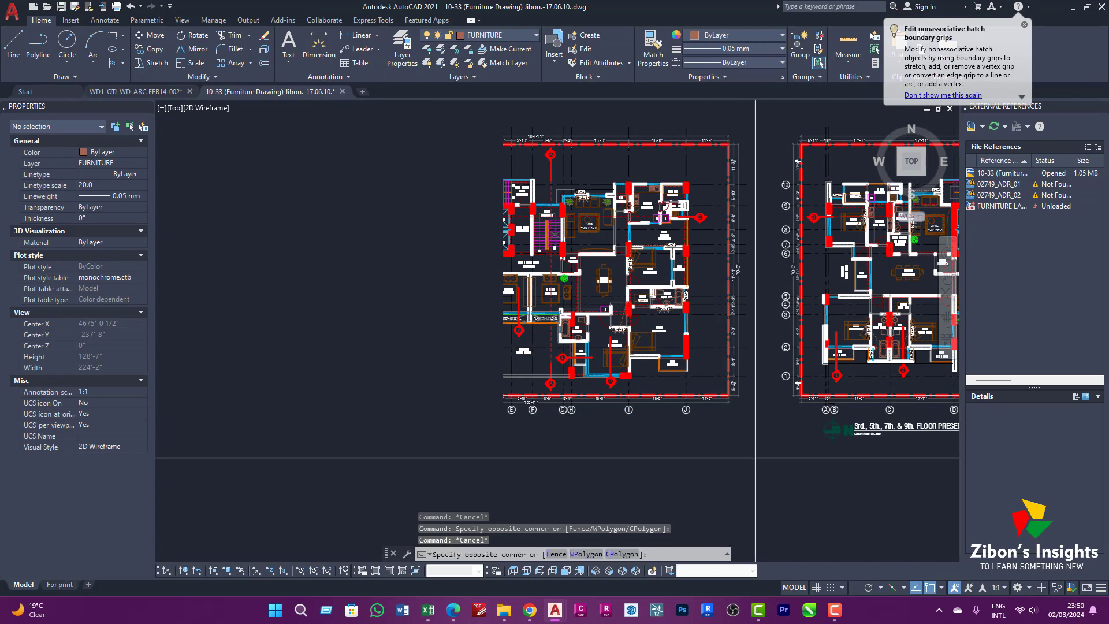
key(Escape)
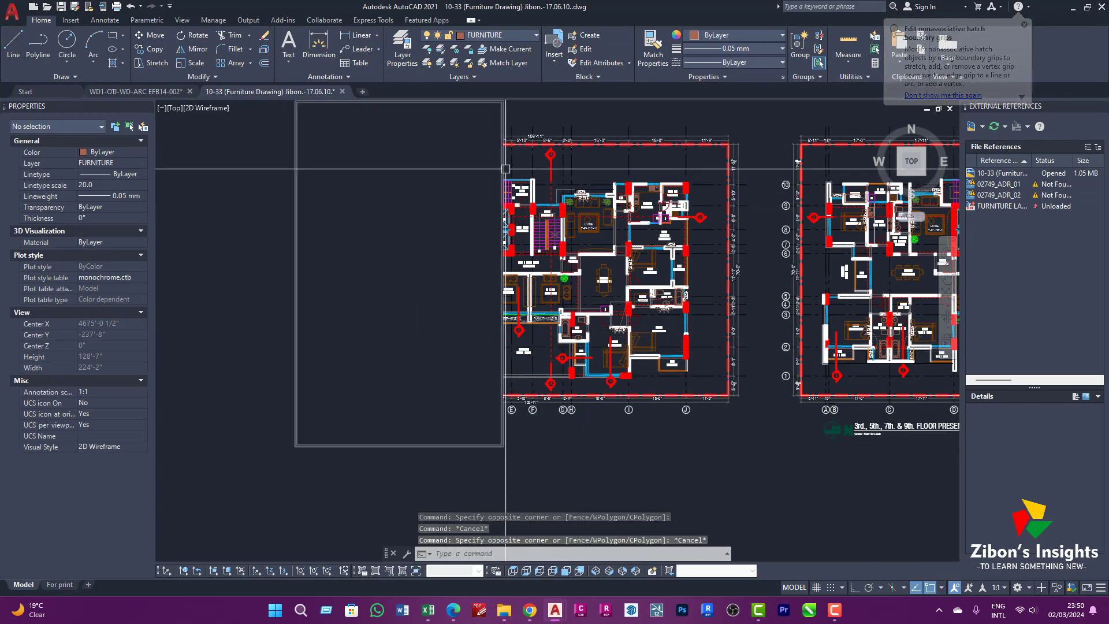
click(516, 107)
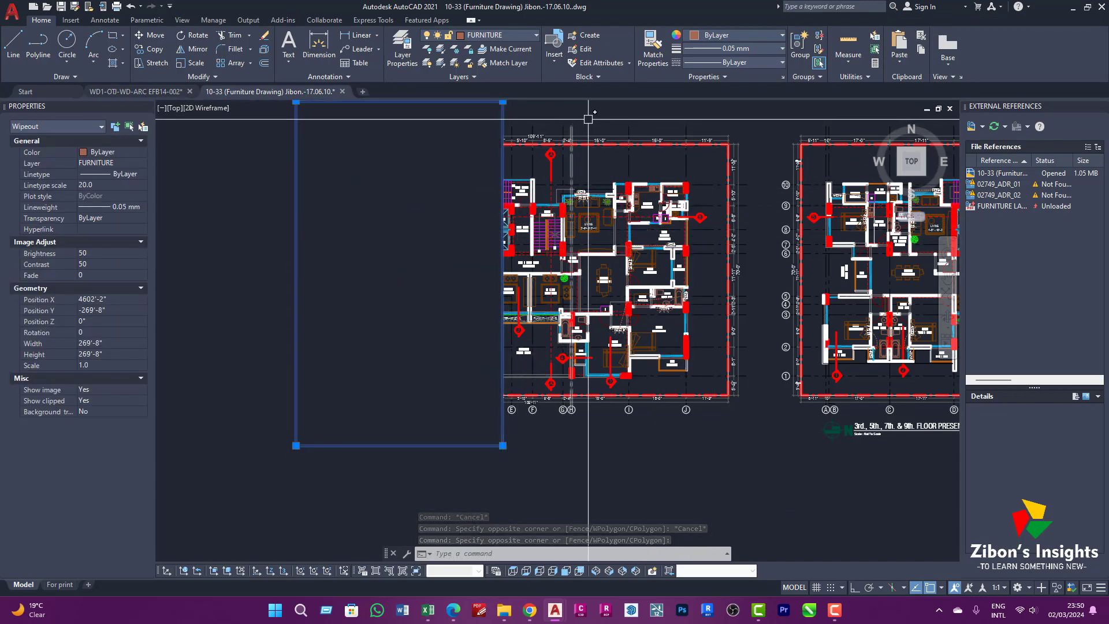
middle_drag(544, 124, 533, 174)
click(492, 151)
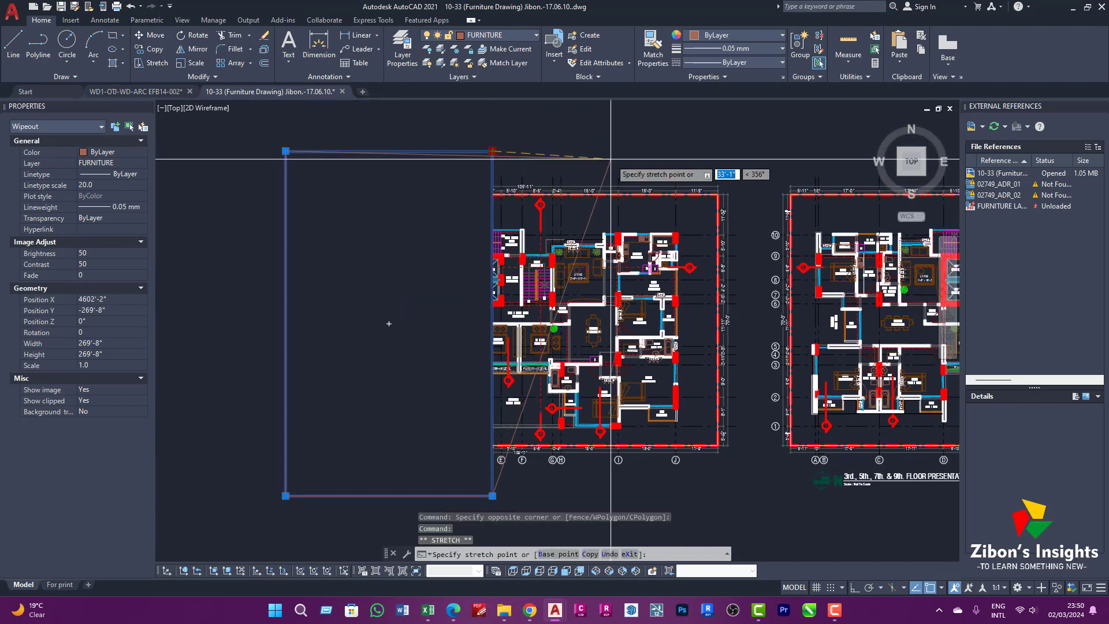
key(F8)
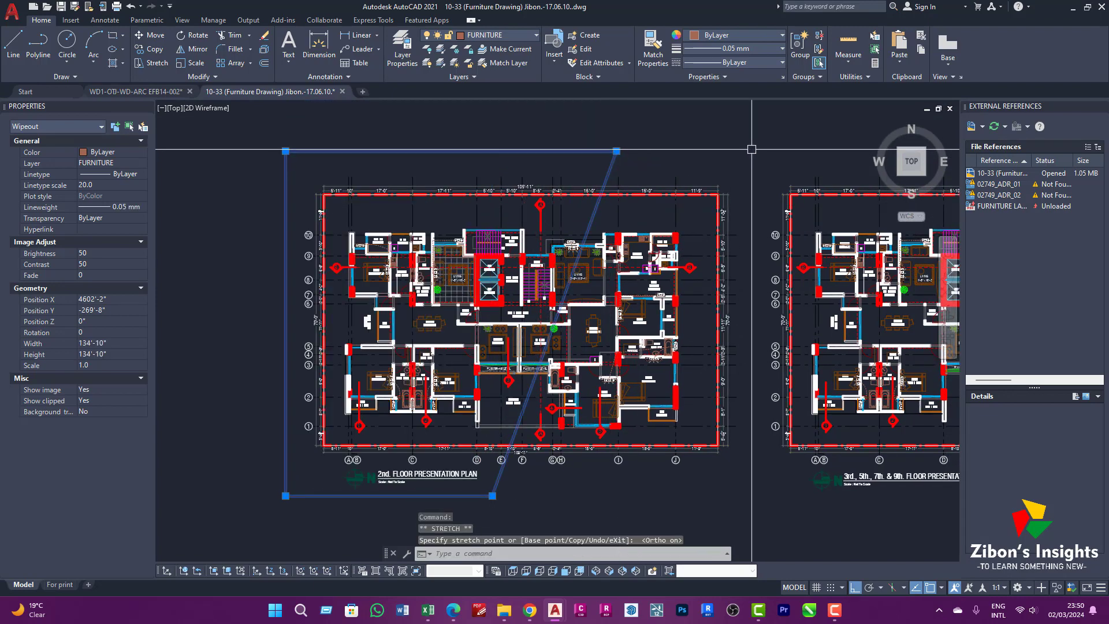
key(space)
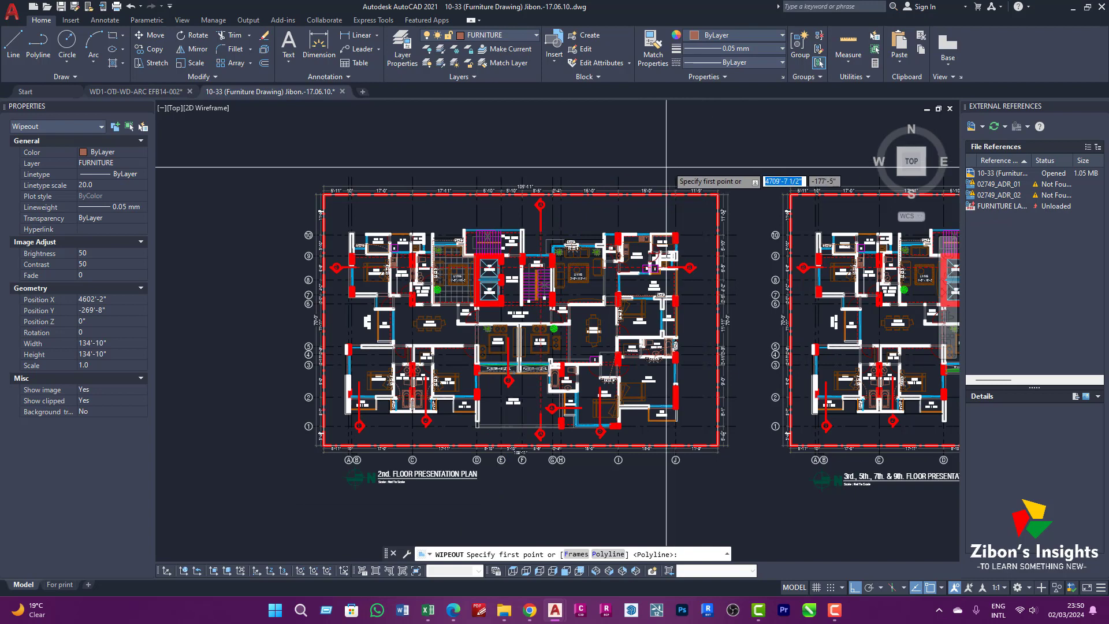
key(Escape)
Step: Draw a rectangle enclosing roughly the left two-thirds of the 2nd floor plan
scroll(490, 165, down, 5)
double_click(460, 193)
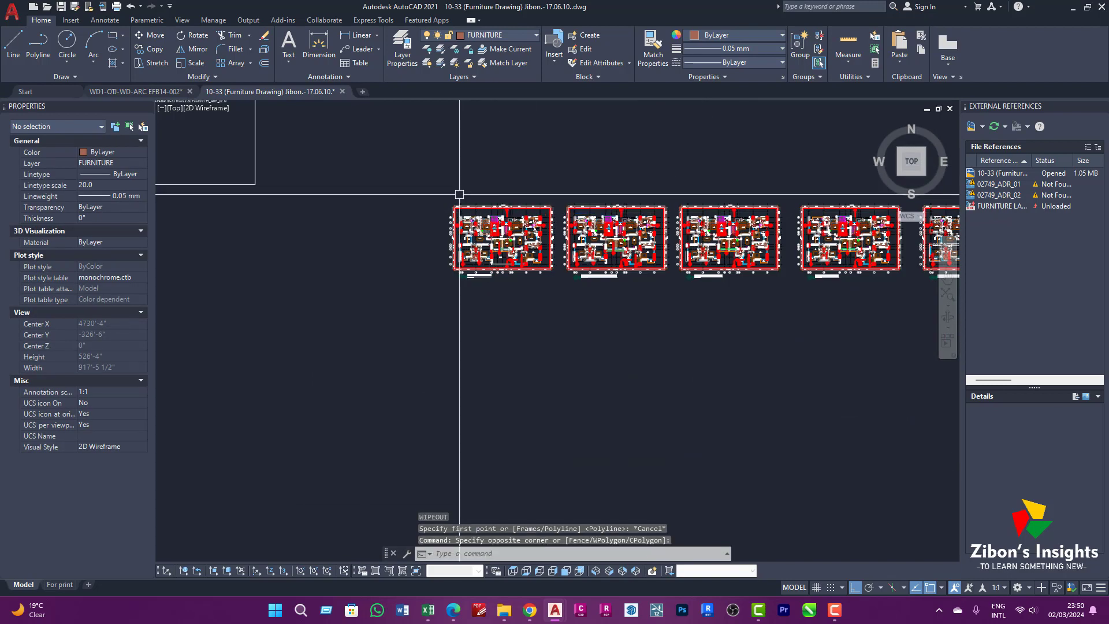
key(Escape)
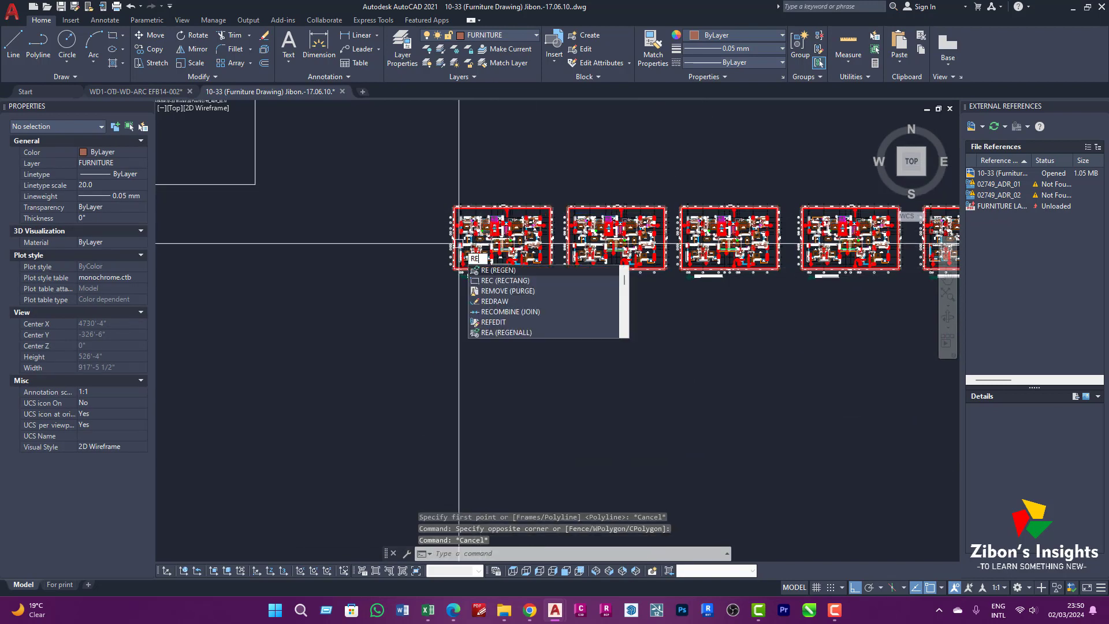
key(Return)
scroll(439, 237, up, 3)
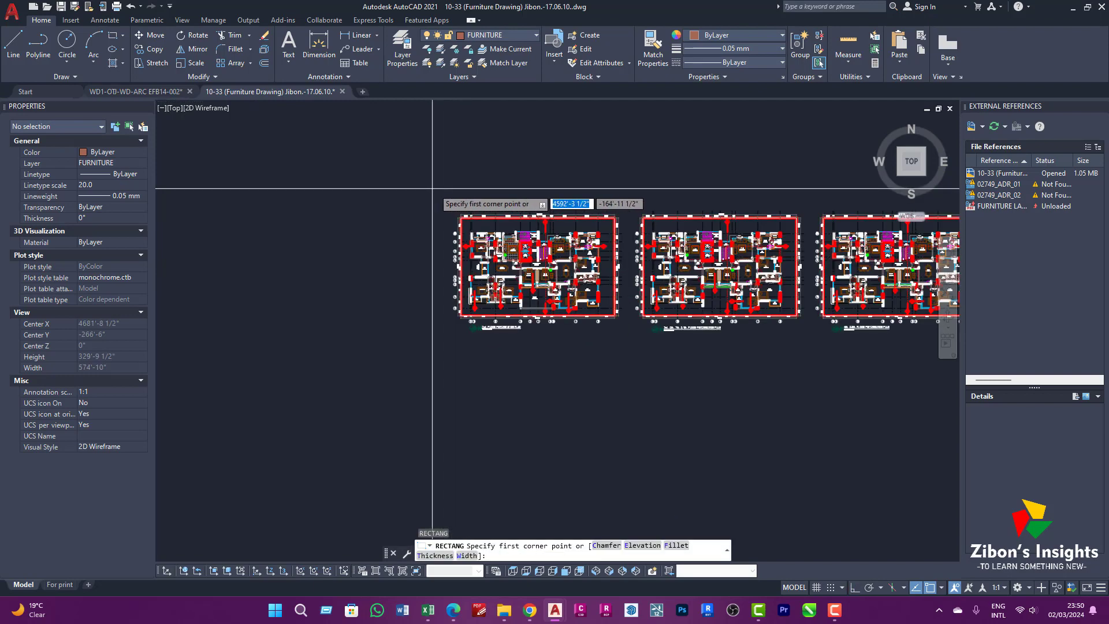
click(421, 189)
click(562, 337)
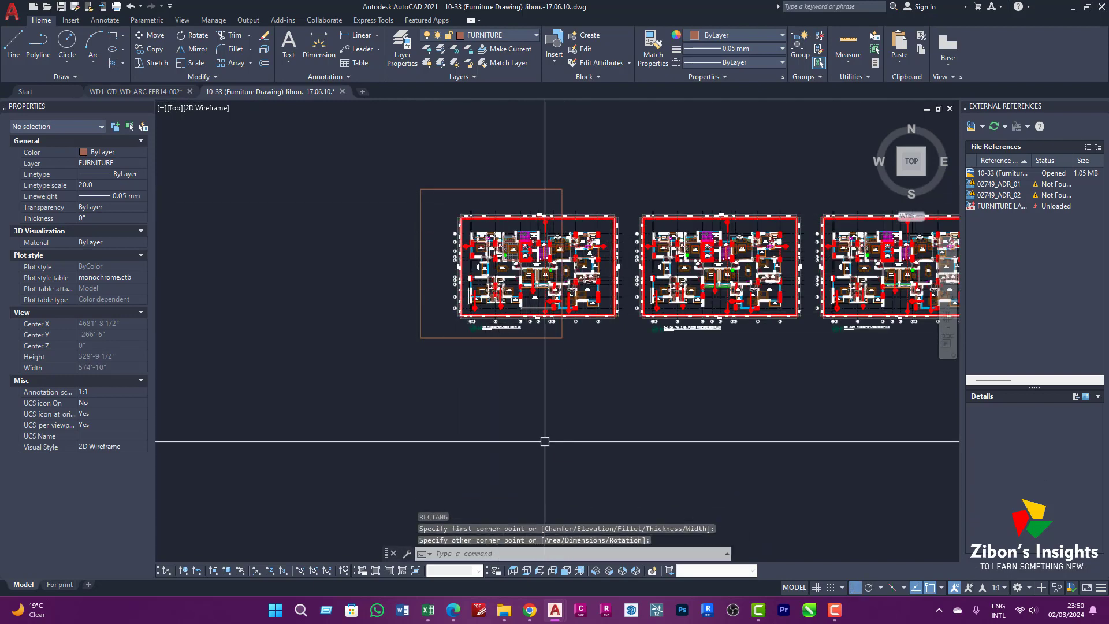
Step: Undo the new rectangle, the corner stretch and the wipeout's Frames OFF setting
text(WIp)
key(Return)
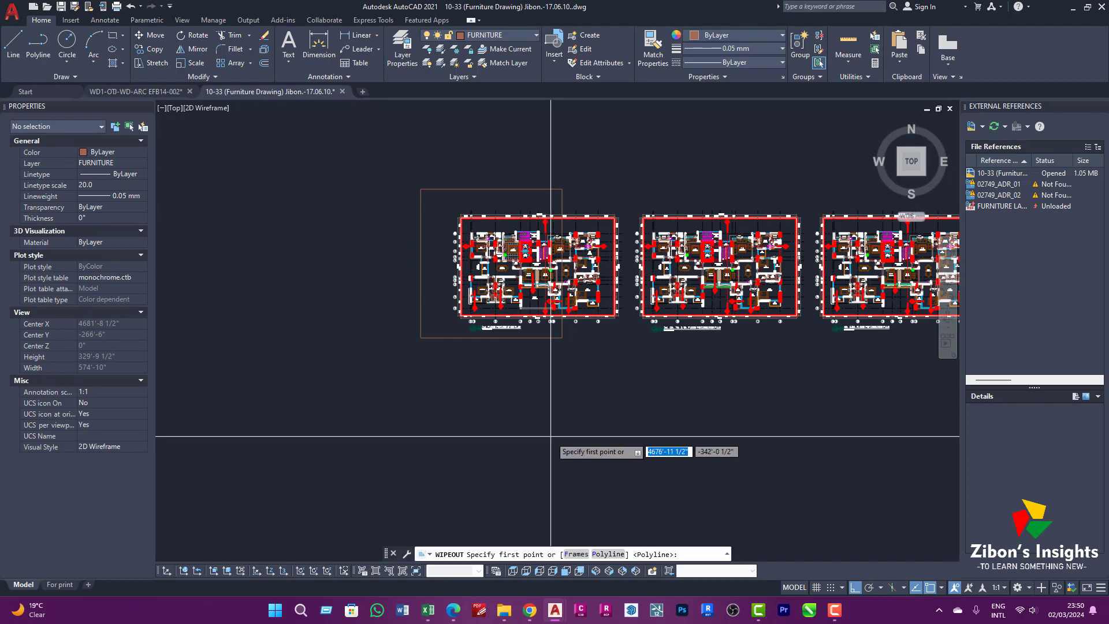
key(Escape)
key(Escape)
key(Return)
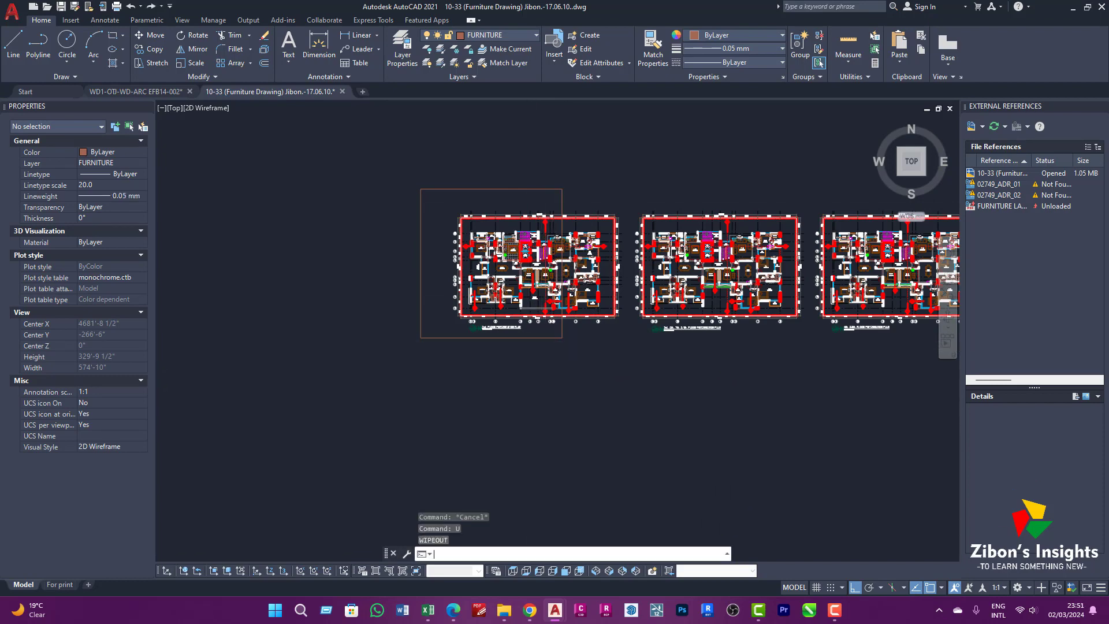
middle_drag(496, 363, 529, 343)
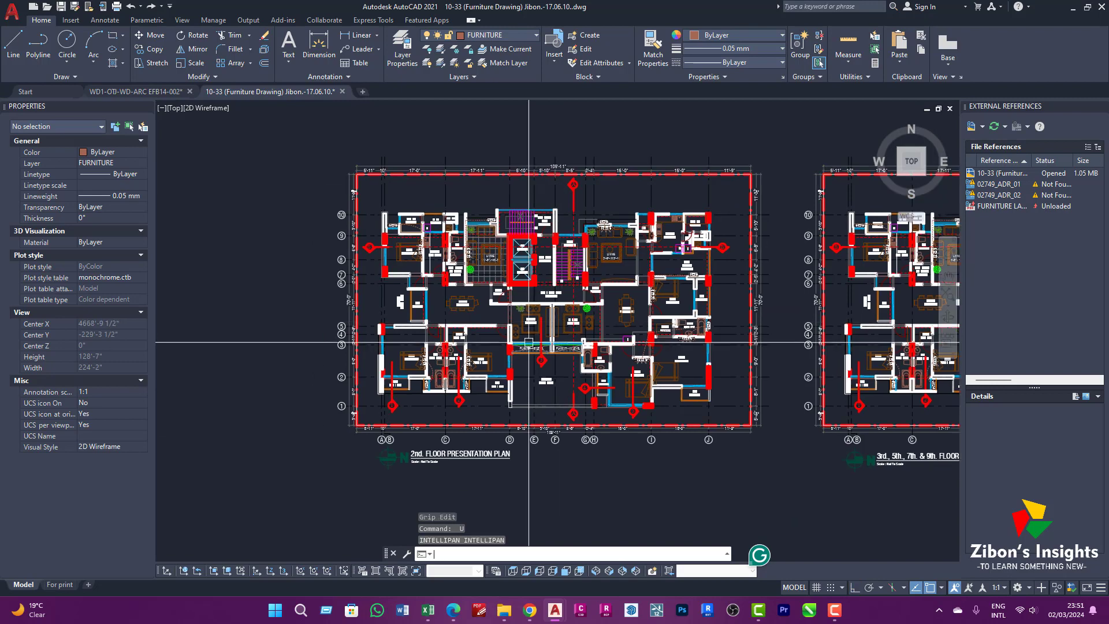
text(u)
key(Return)
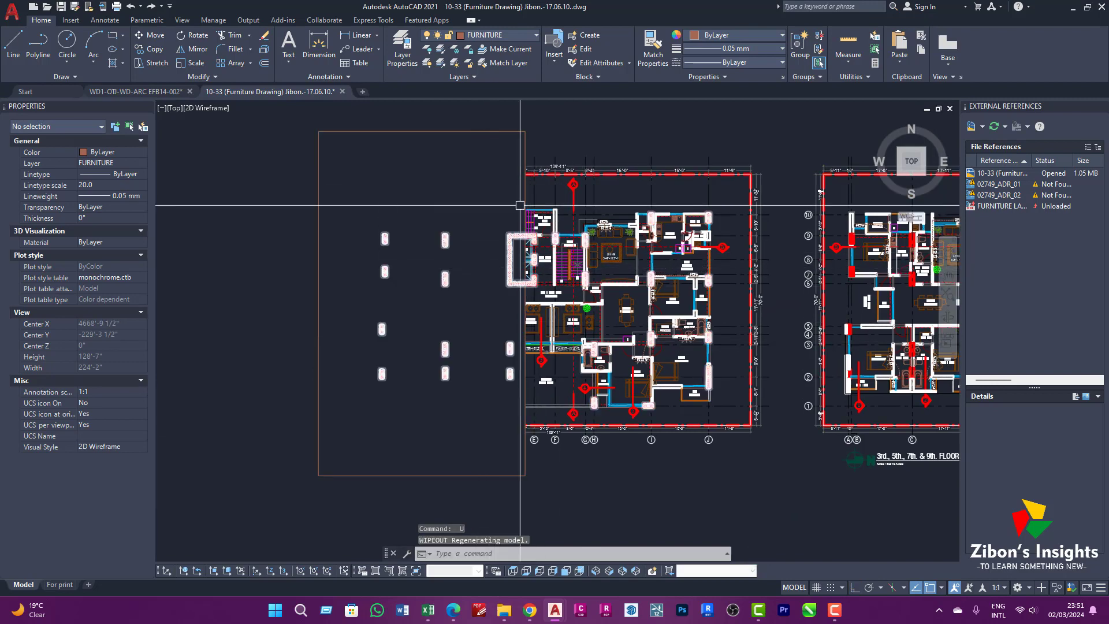
Step: Stretch the framed wipeout's upper-right corner about 30' horizontally to the right with Ortho on
click(547, 136)
click(512, 137)
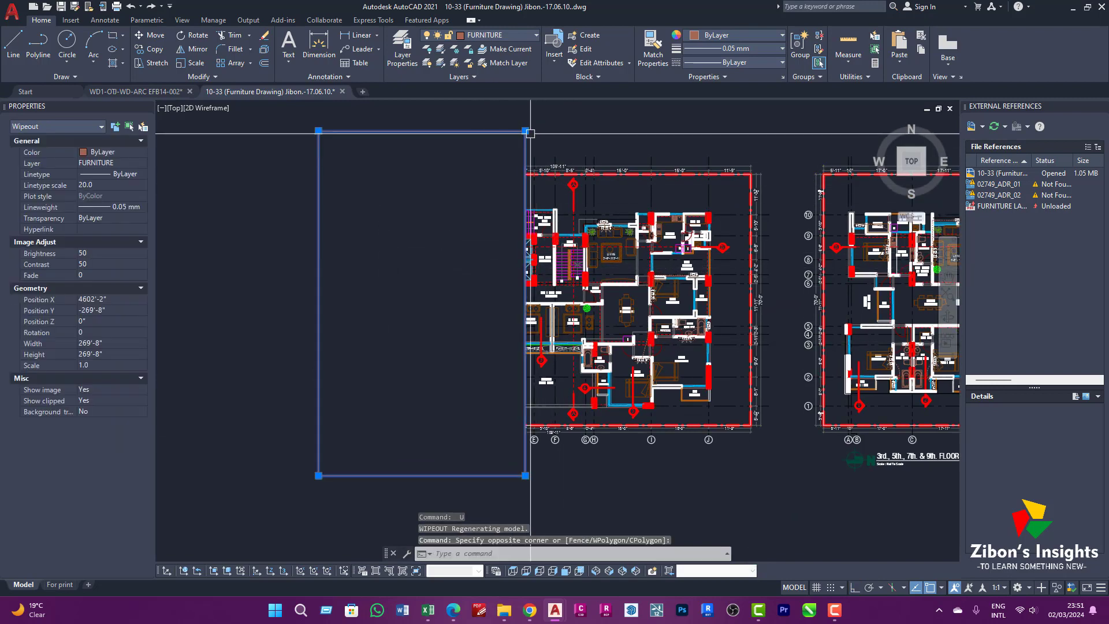
click(525, 131)
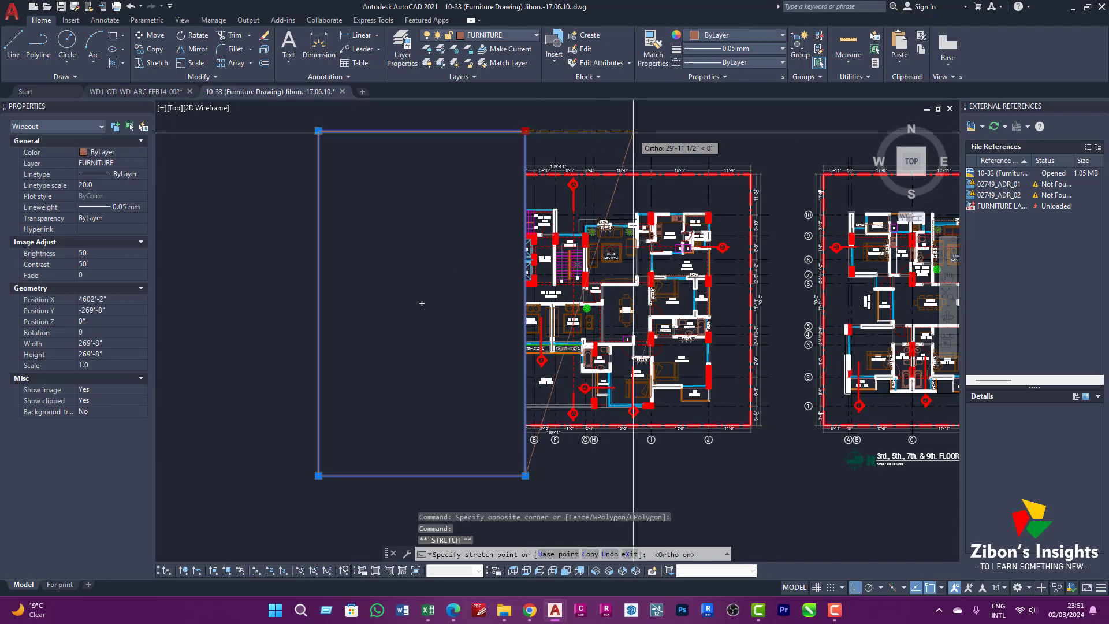
key(F8)
key(Escape)
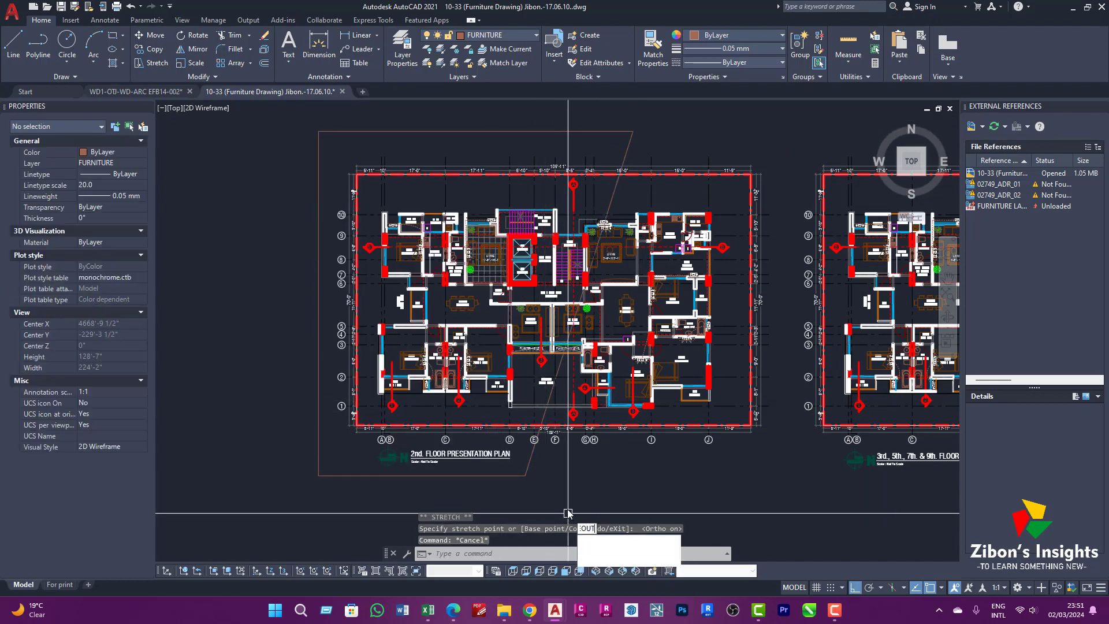
Step: Try to create a wipeout from the stretched frame around the 2nd floor plan with the Polyline option
text(WIPEOUT)
click(614, 541)
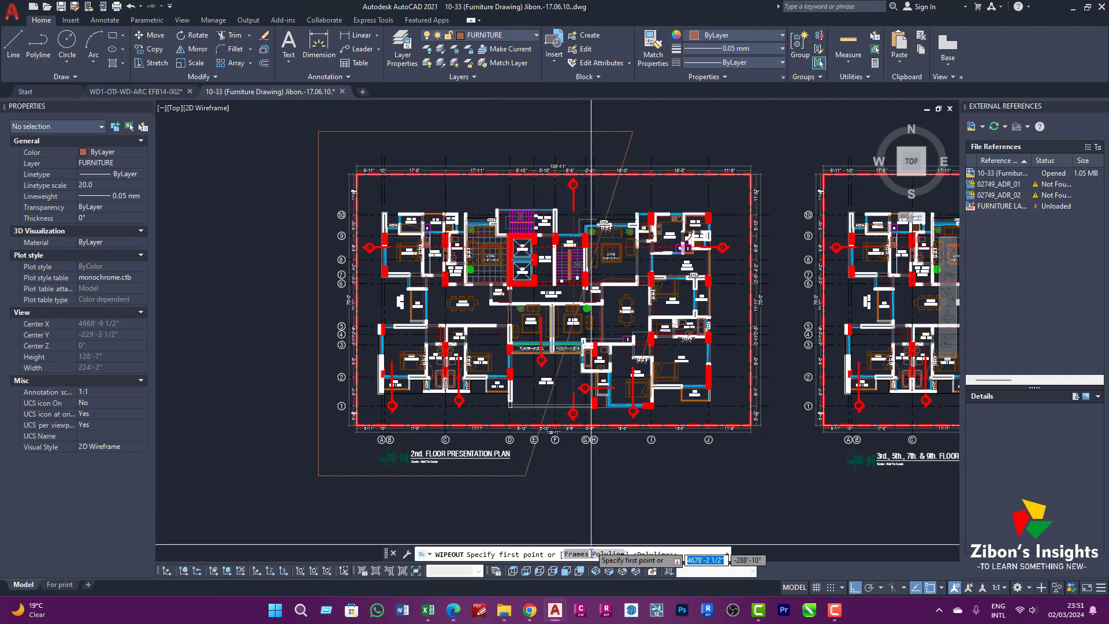
click(621, 555)
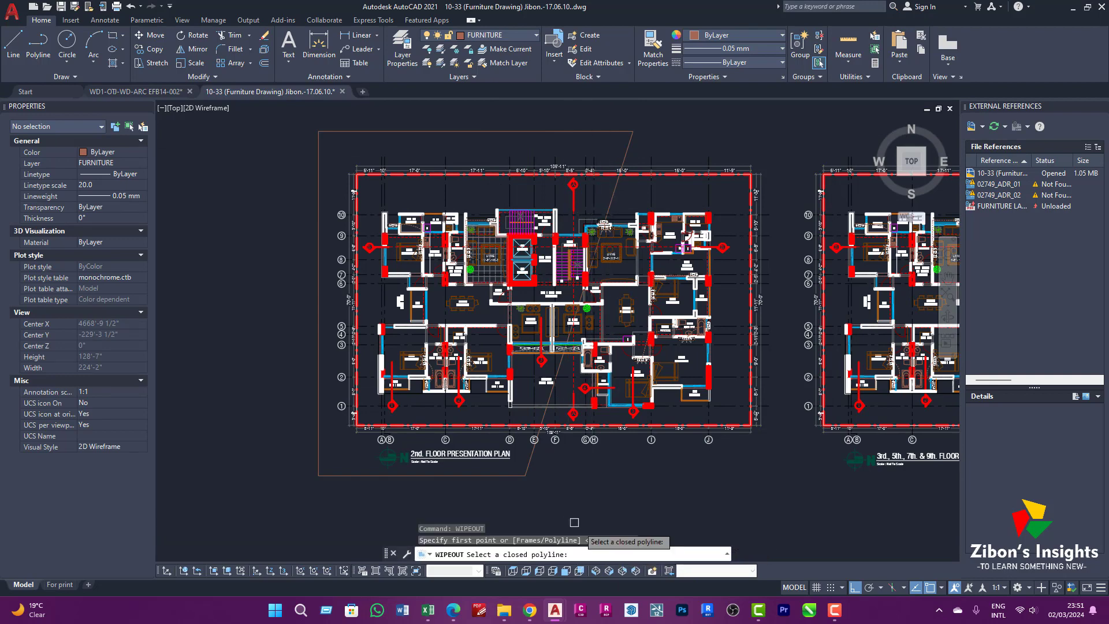
click(527, 471)
click(529, 470)
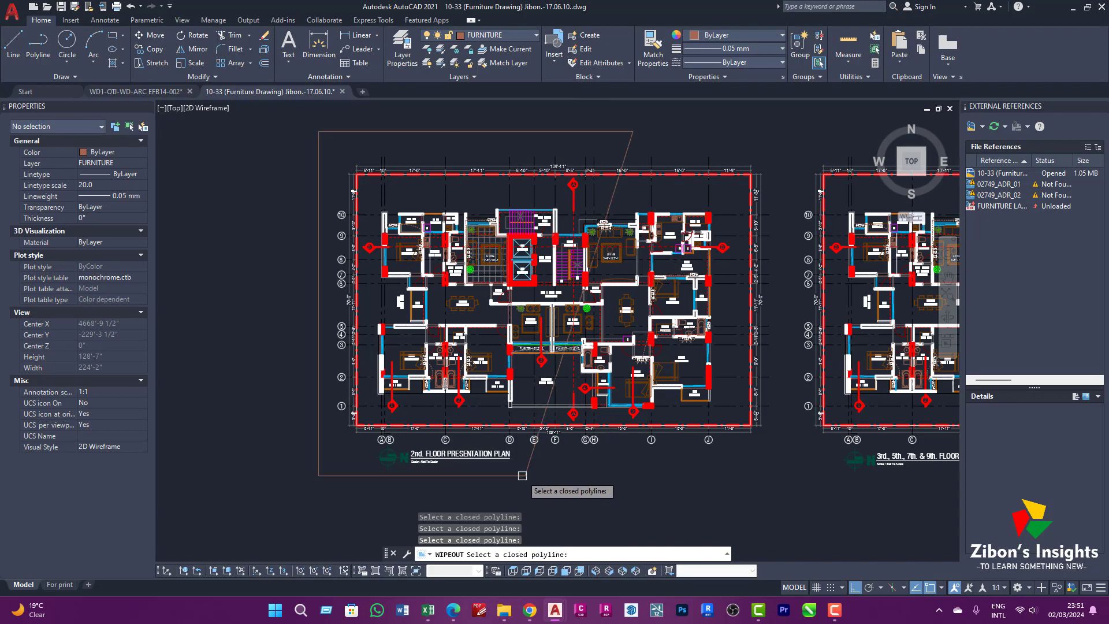
click(536, 471)
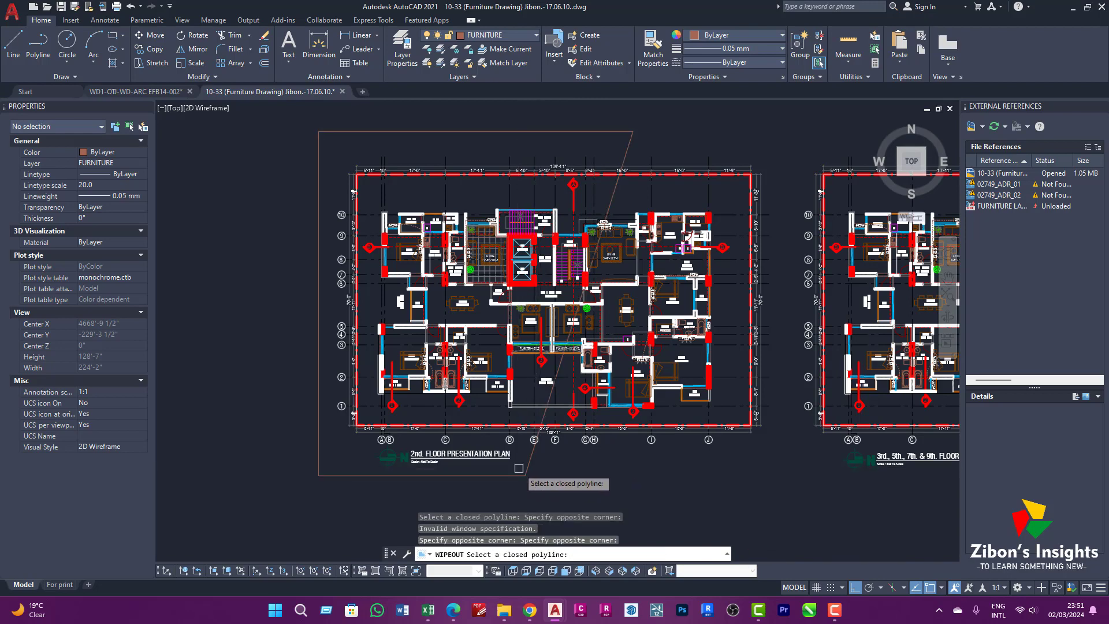
key(Escape)
Step: Erase the stretched wipeout over the 2nd floor plan
click(526, 474)
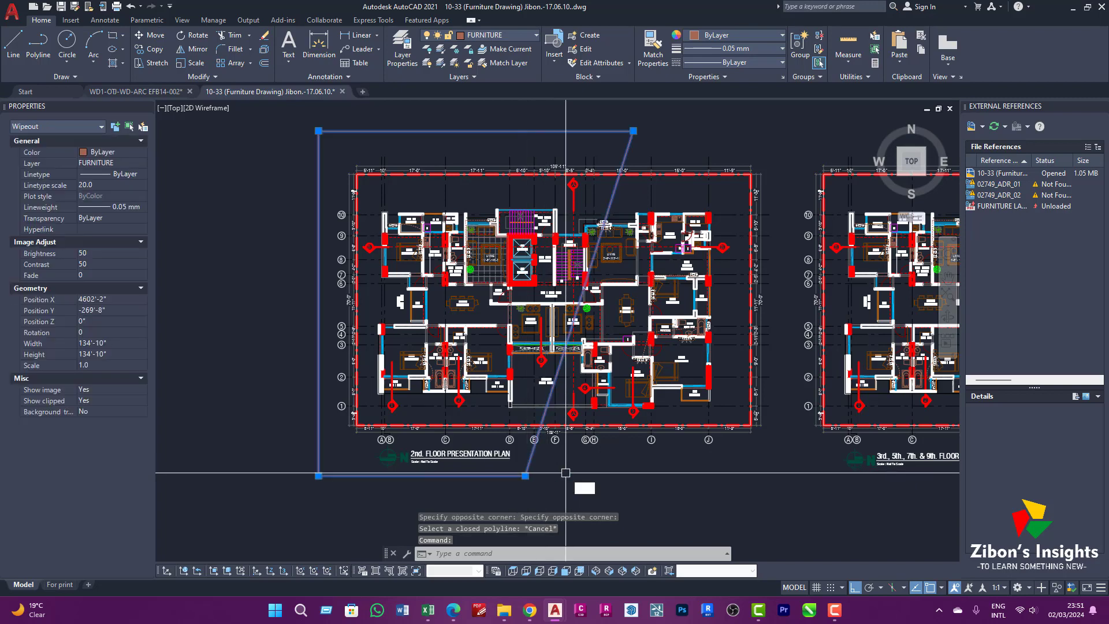
text(e)
key(Return)
Step: Draw a rectangle about 78' wide around the left part of the 2nd floor plan, enclosing its title
text(rec)
key(Return)
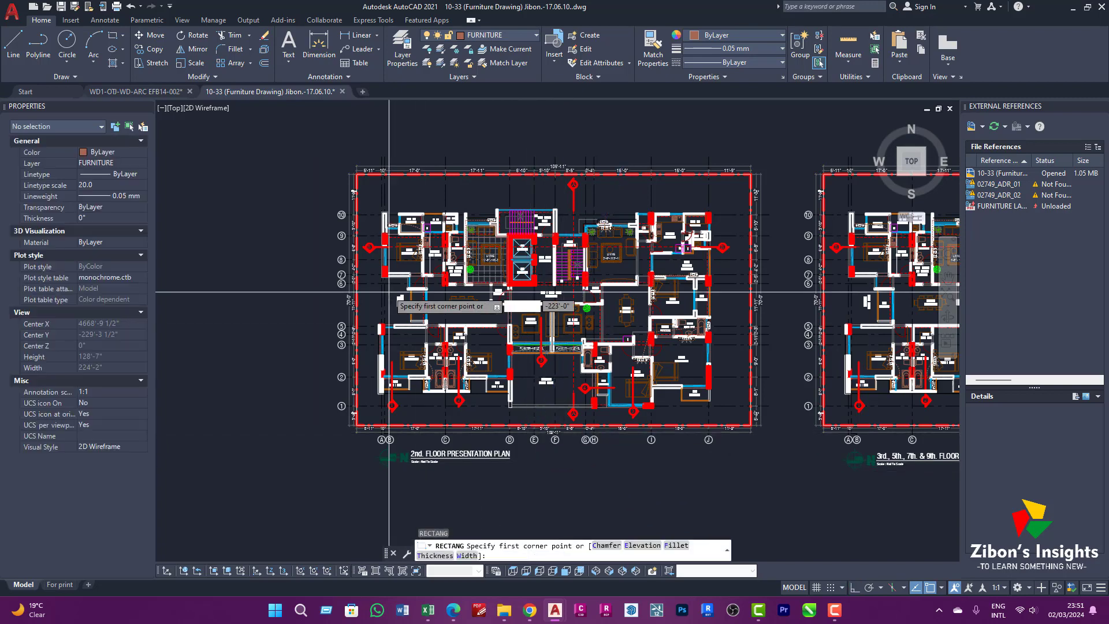
click(315, 127)
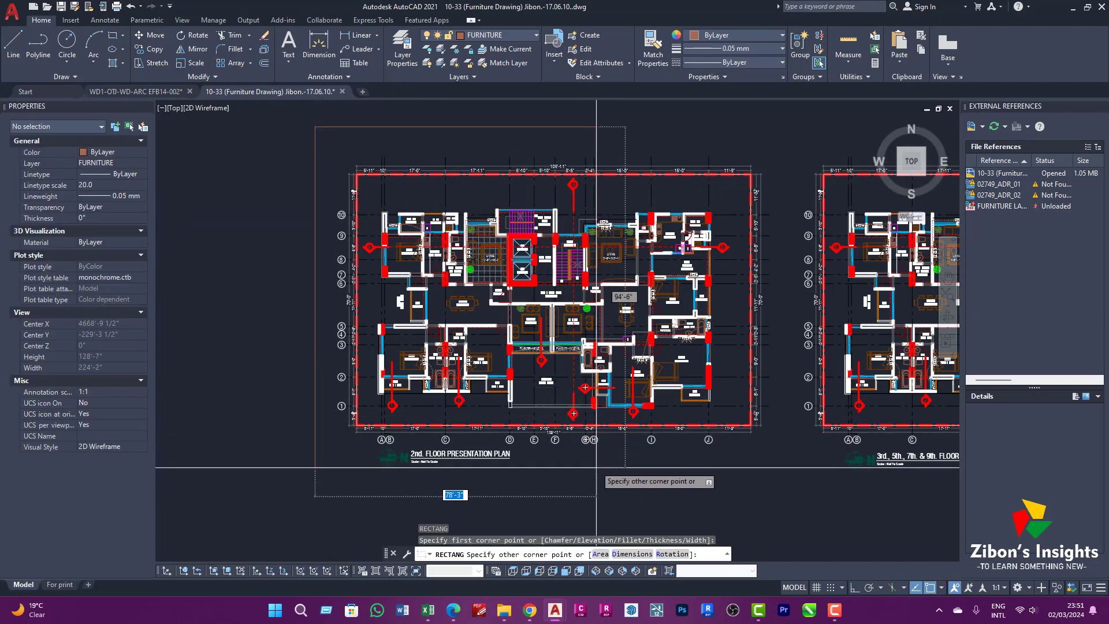
Step: Create a wipeout from the new rectangle with the Polyline option, keeping the source polyline
text(W)
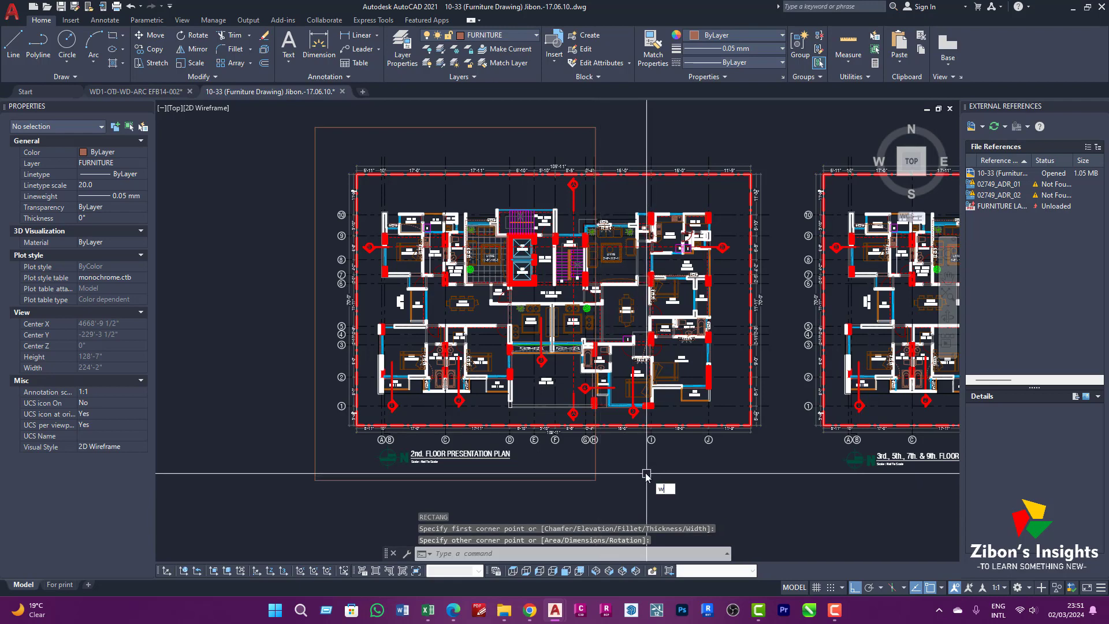
text(Ip)
key(Return)
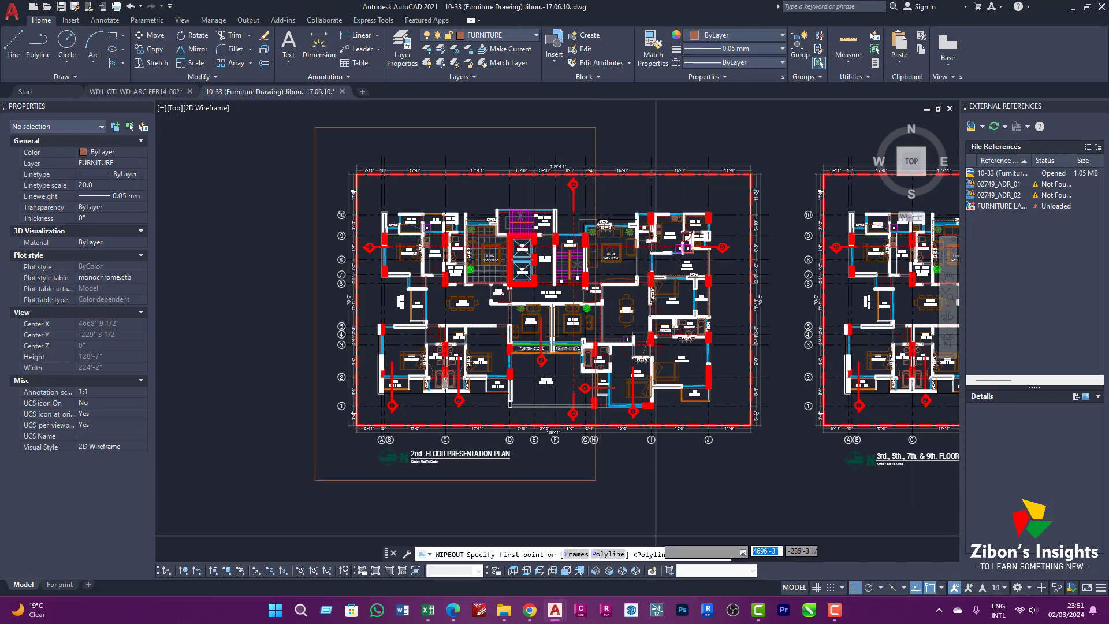
click(614, 555)
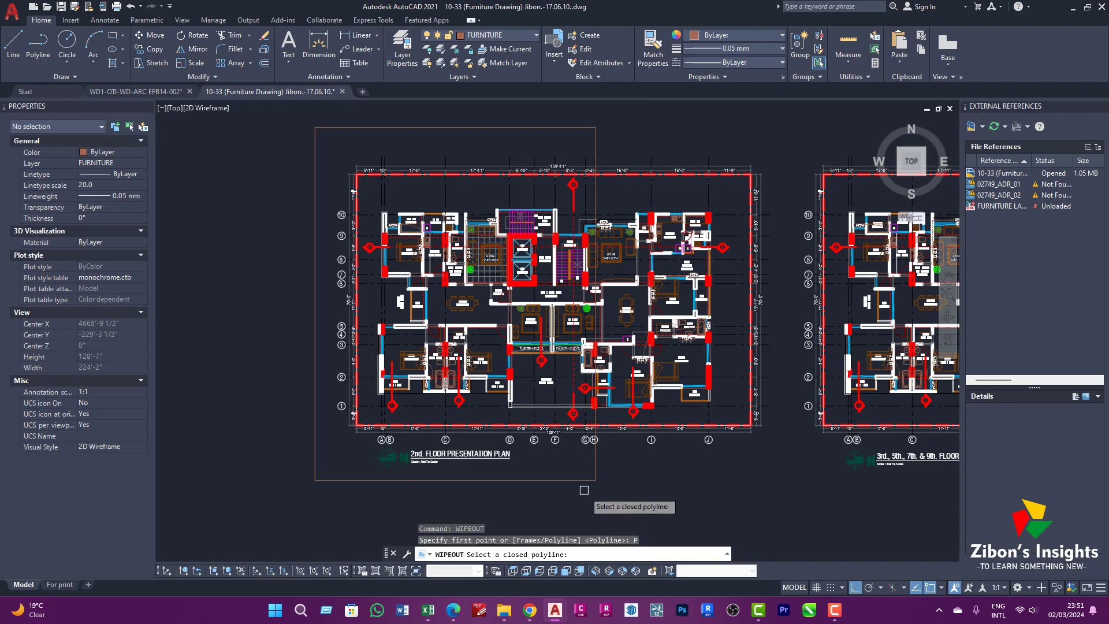
click(584, 480)
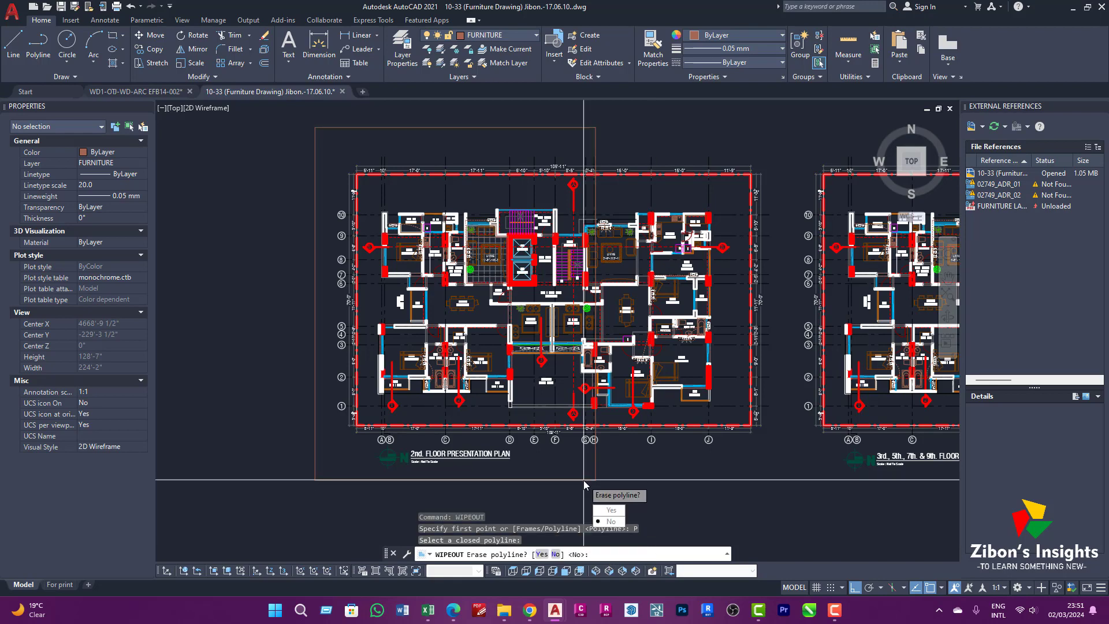
click(614, 522)
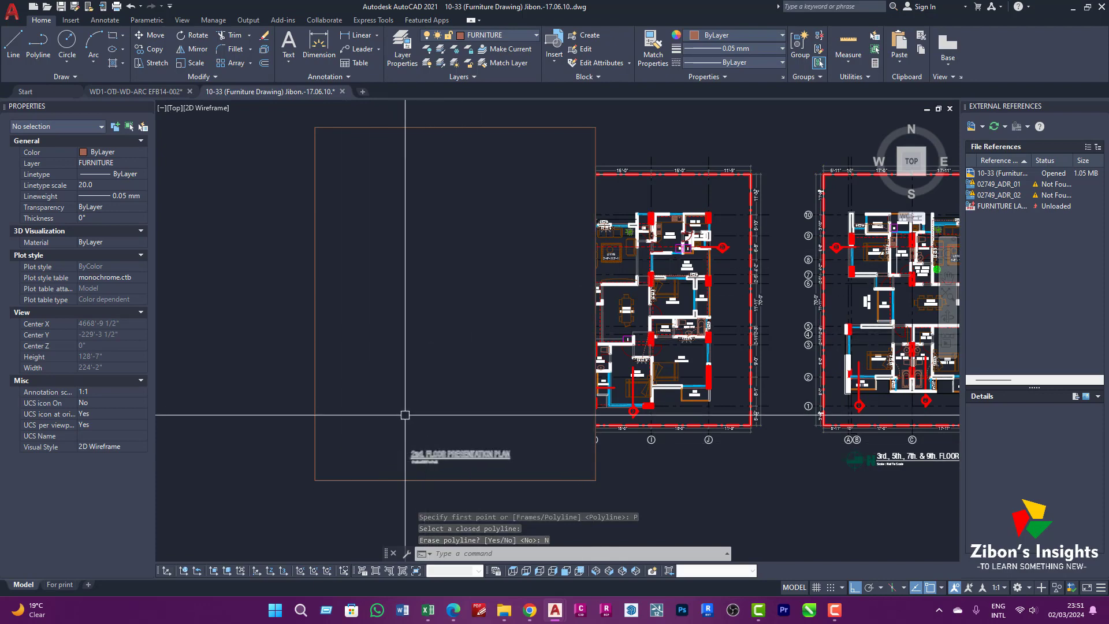
Step: Switch to the For print layout and activate model space in the Ground Floor Presentation Plan viewport
click(62, 585)
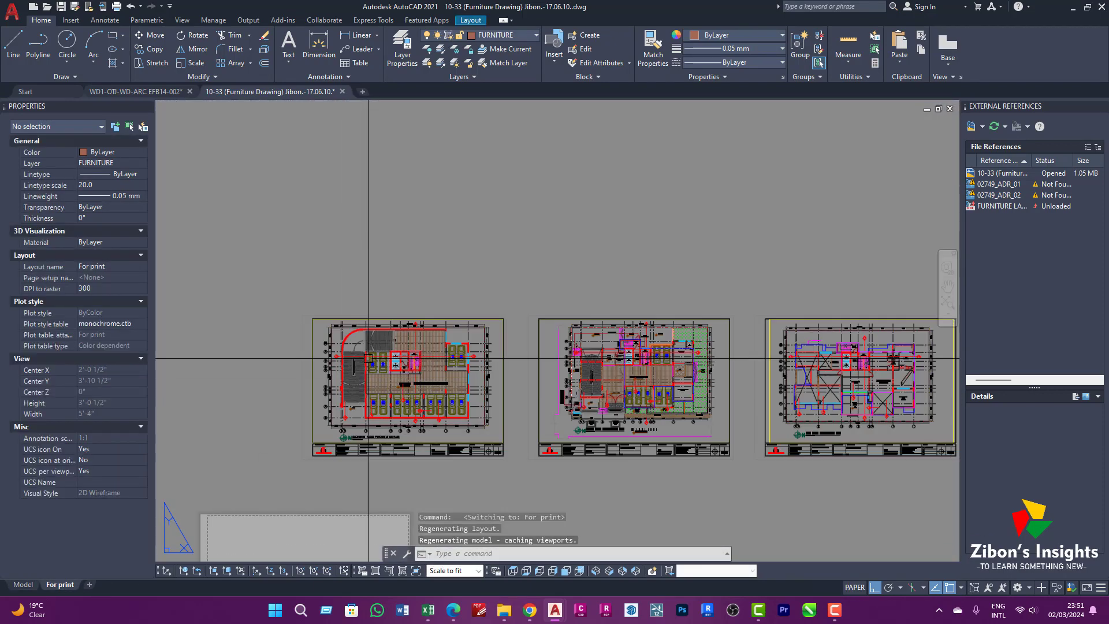
scroll(456, 376, up, 5)
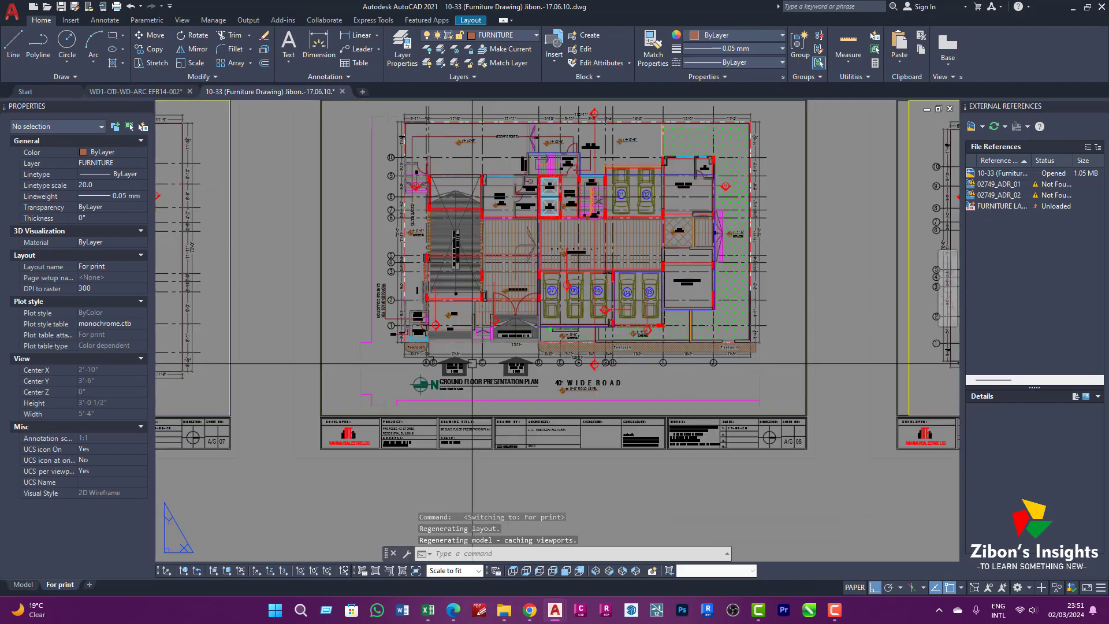
middle_drag(491, 355, 379, 363)
scroll(380, 361, down, 2)
middle_drag(612, 357, 414, 364)
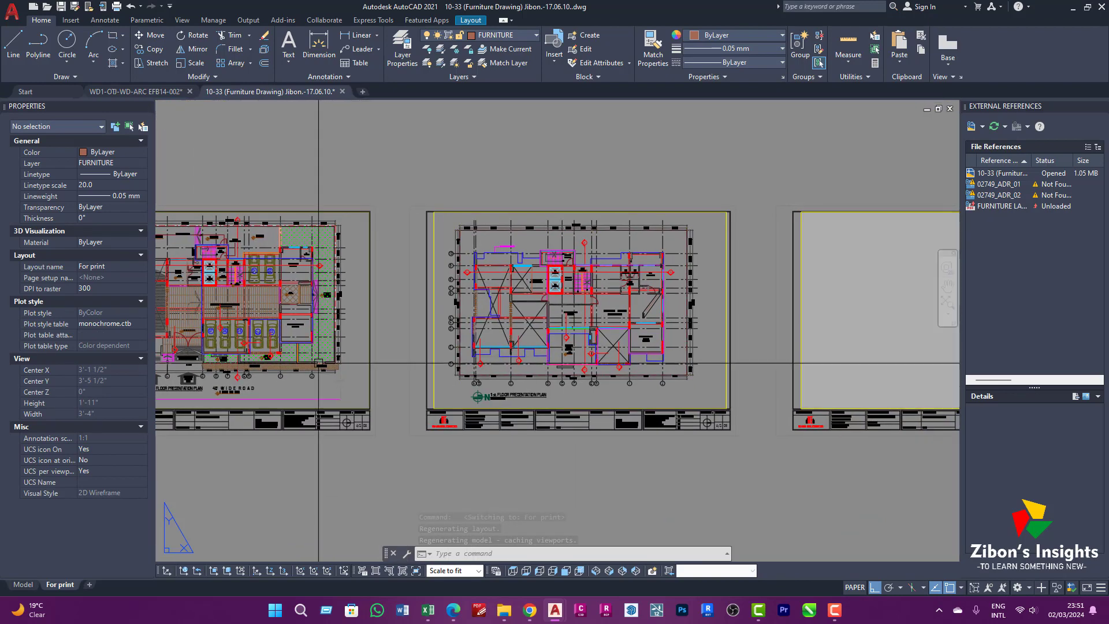
middle_drag(518, 339, 686, 341)
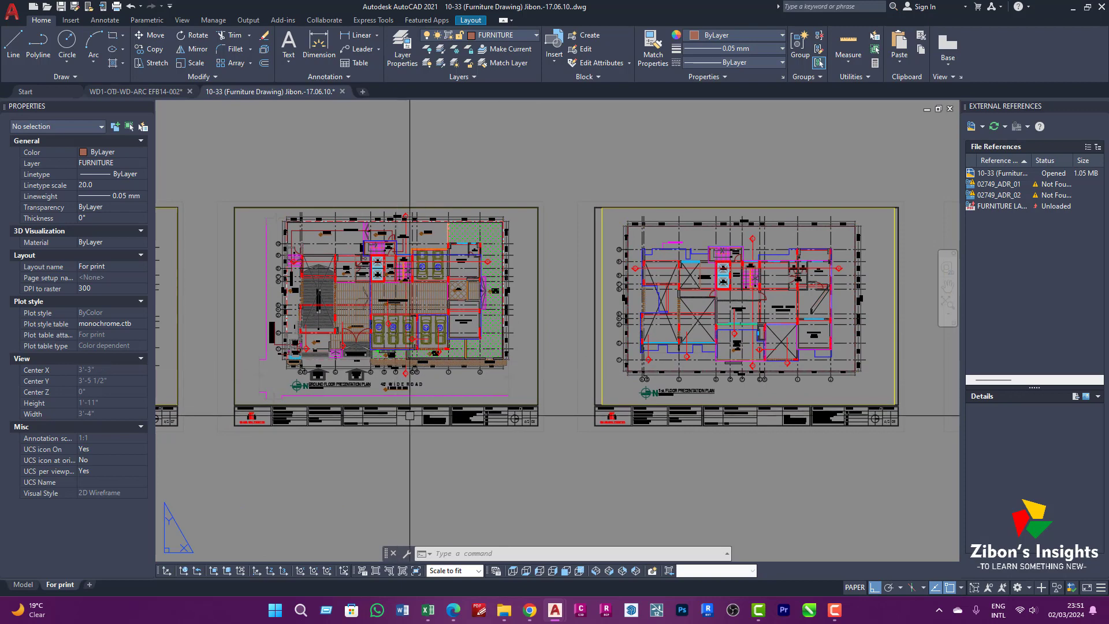
middle_drag(426, 378, 547, 410)
scroll(501, 377, up, 2)
click(553, 319)
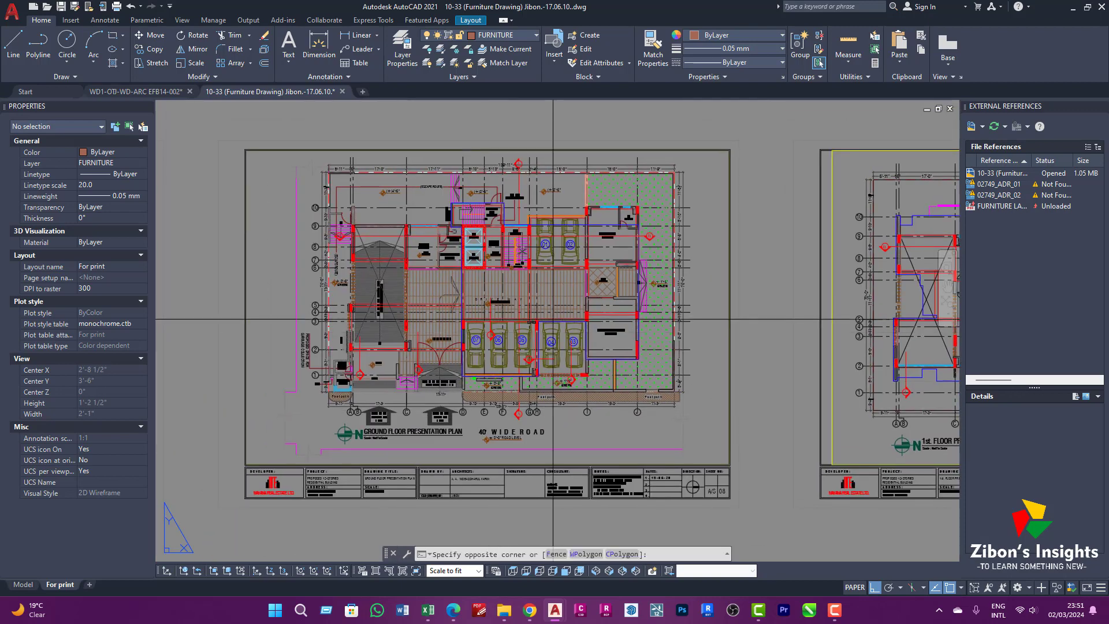
double_click(553, 319)
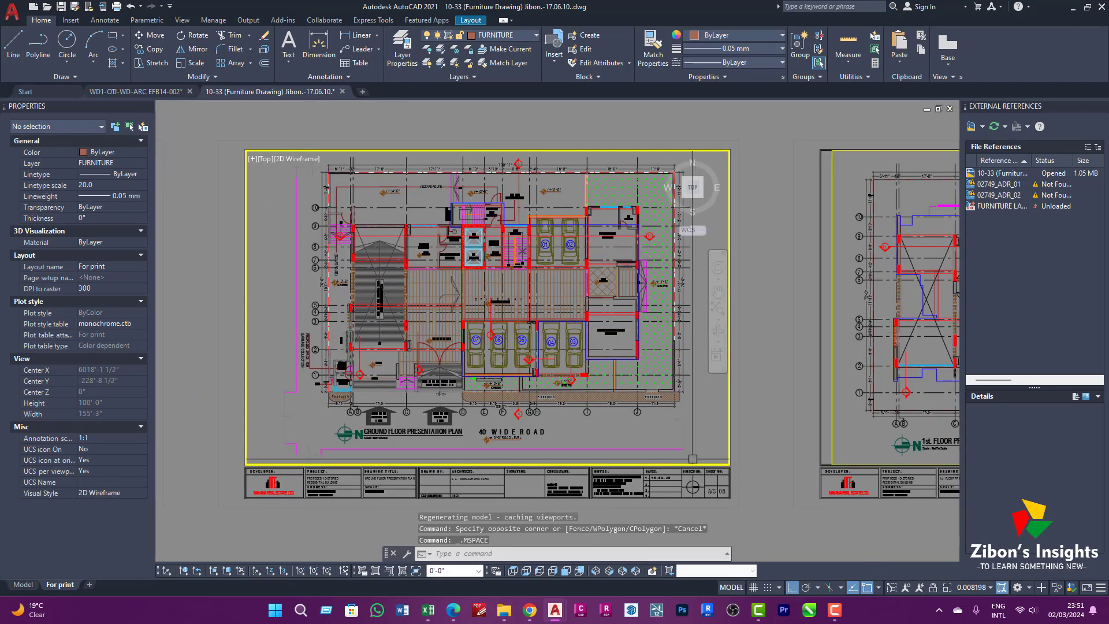
Step: Show both the ground and basement floor plans in the viewport, lock its display, and return to paper space
scroll(561, 381, down, 2)
middle_drag(560, 374, 424, 362)
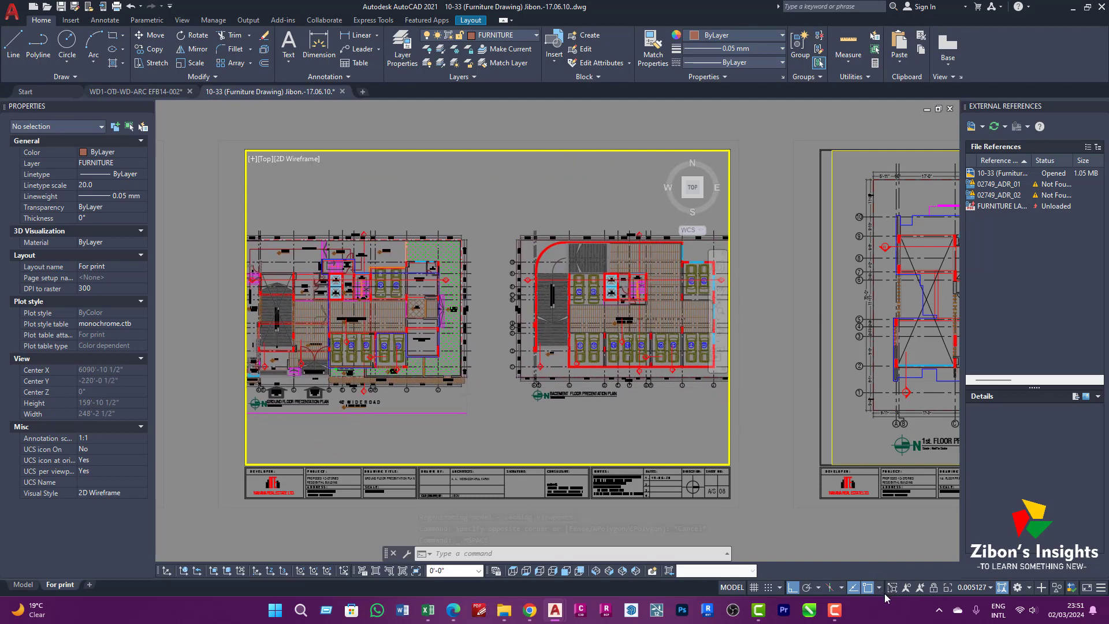
click(933, 588)
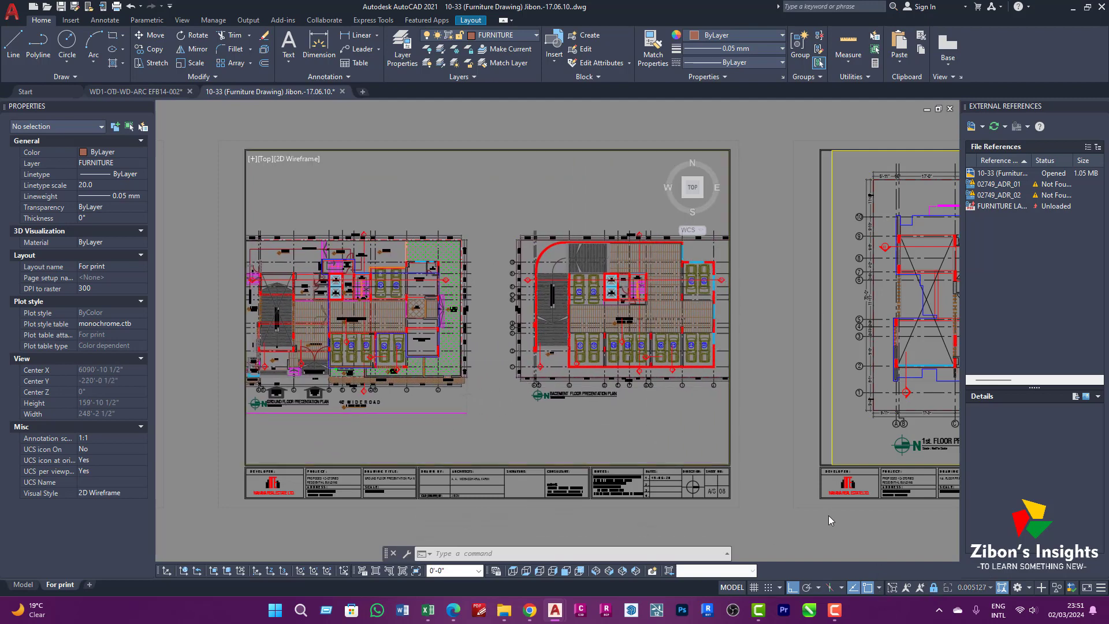
double_click(775, 475)
middle_drag(528, 418, 546, 408)
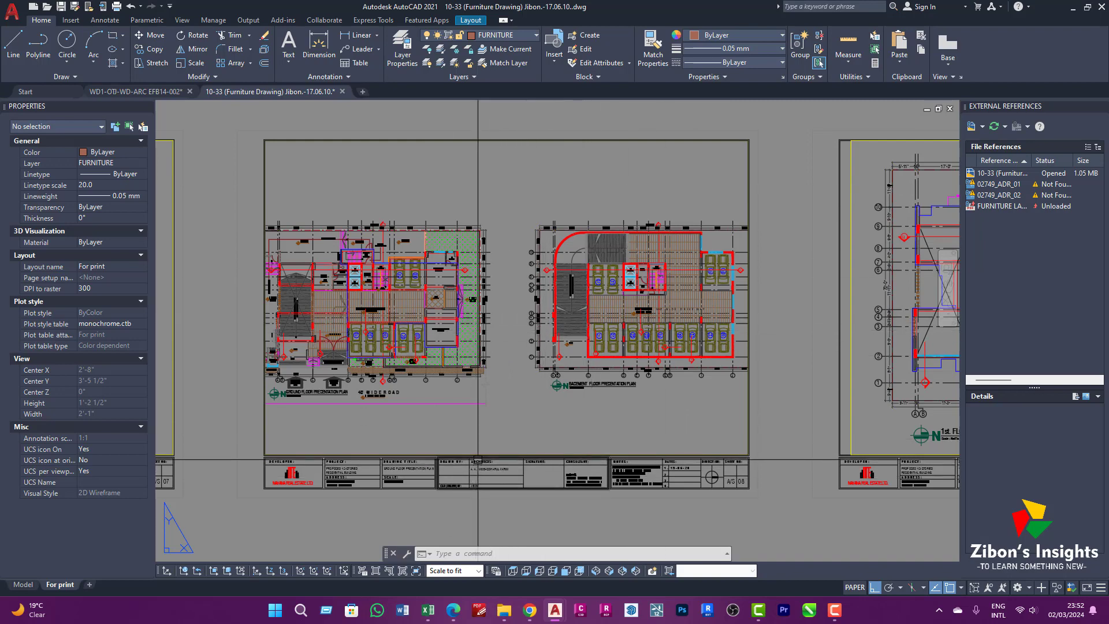
Step: Create a four-point wipeout about 7" wide in paper space over the basement floor plan and its title
text(IPEOUT)
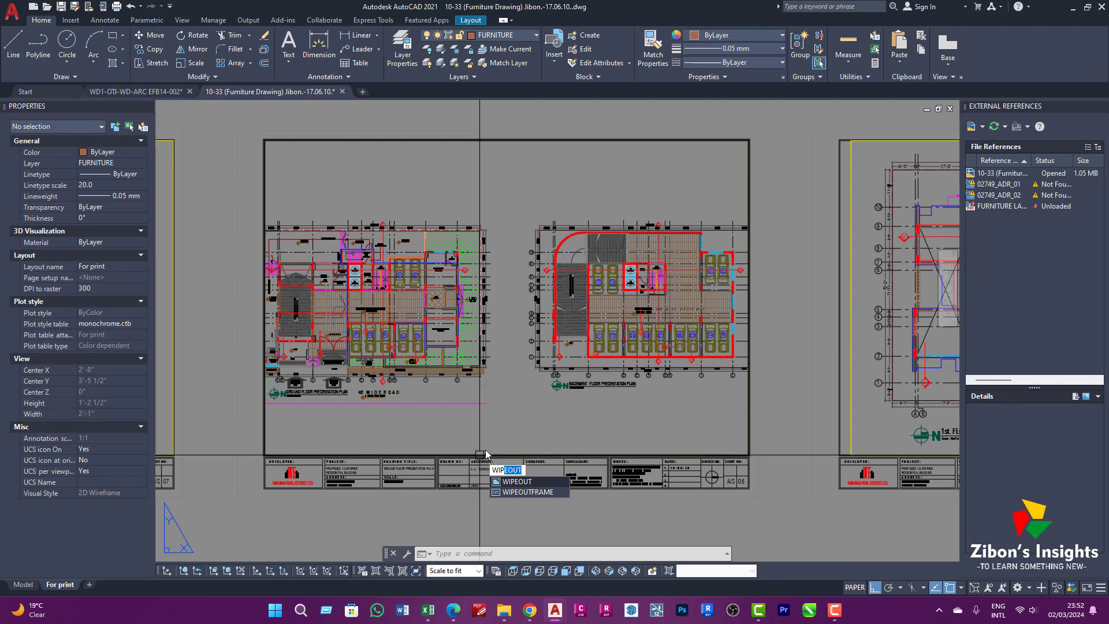
key(Return)
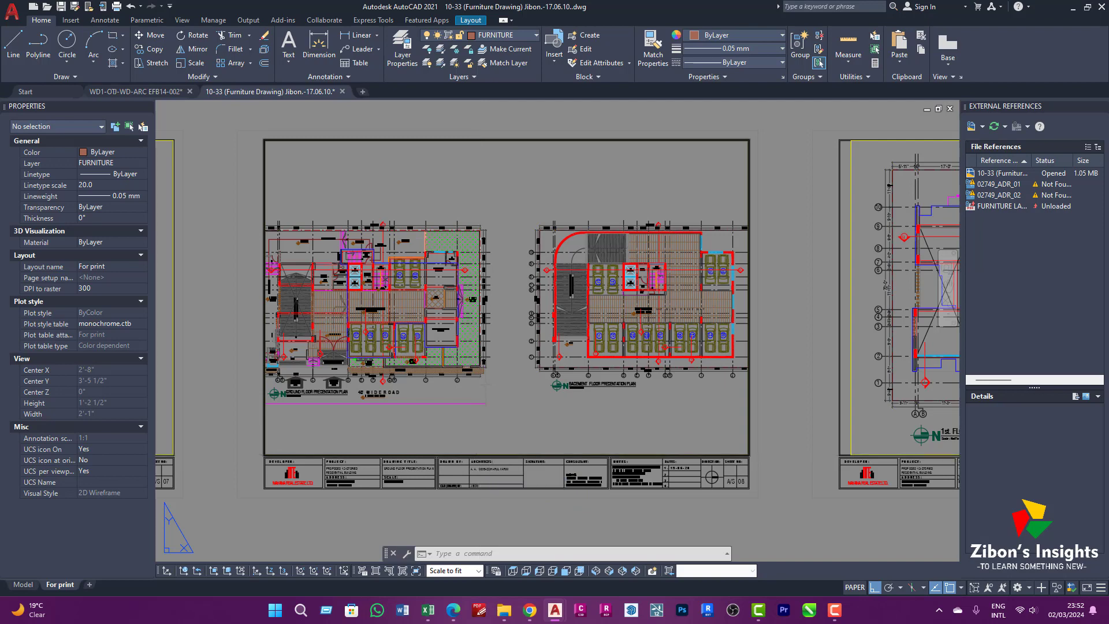
click(519, 209)
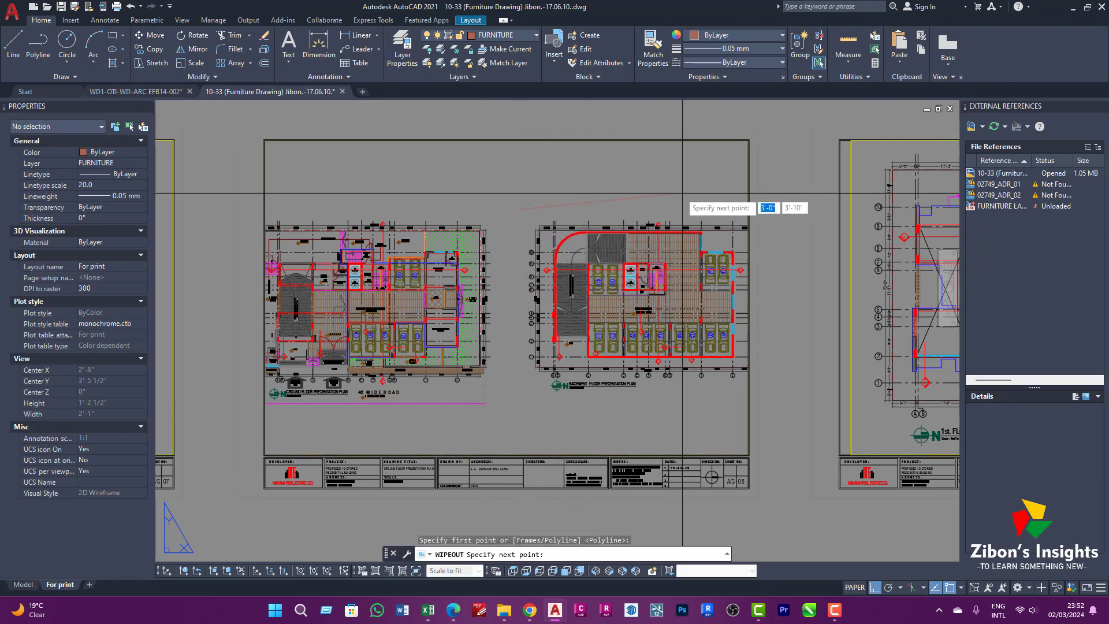
click(737, 197)
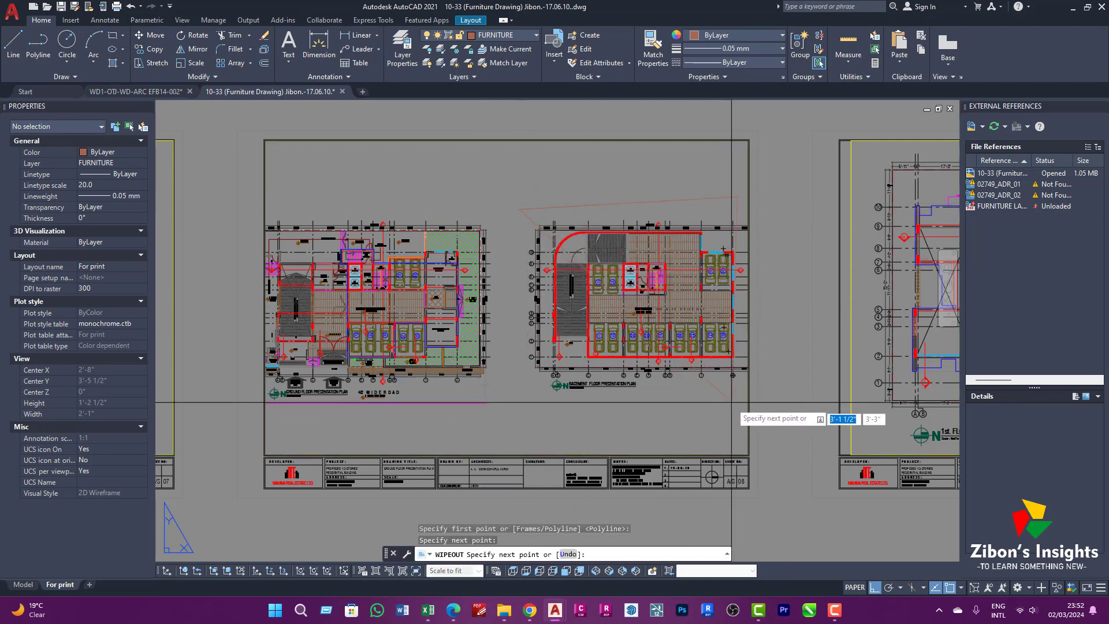
click(734, 398)
click(523, 391)
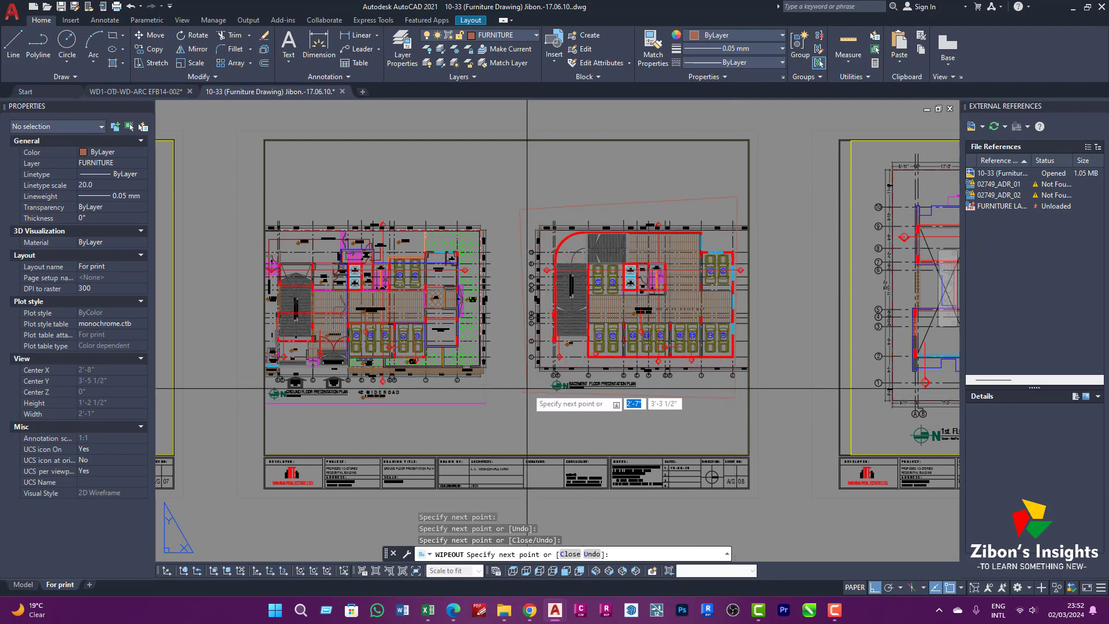
key(Return)
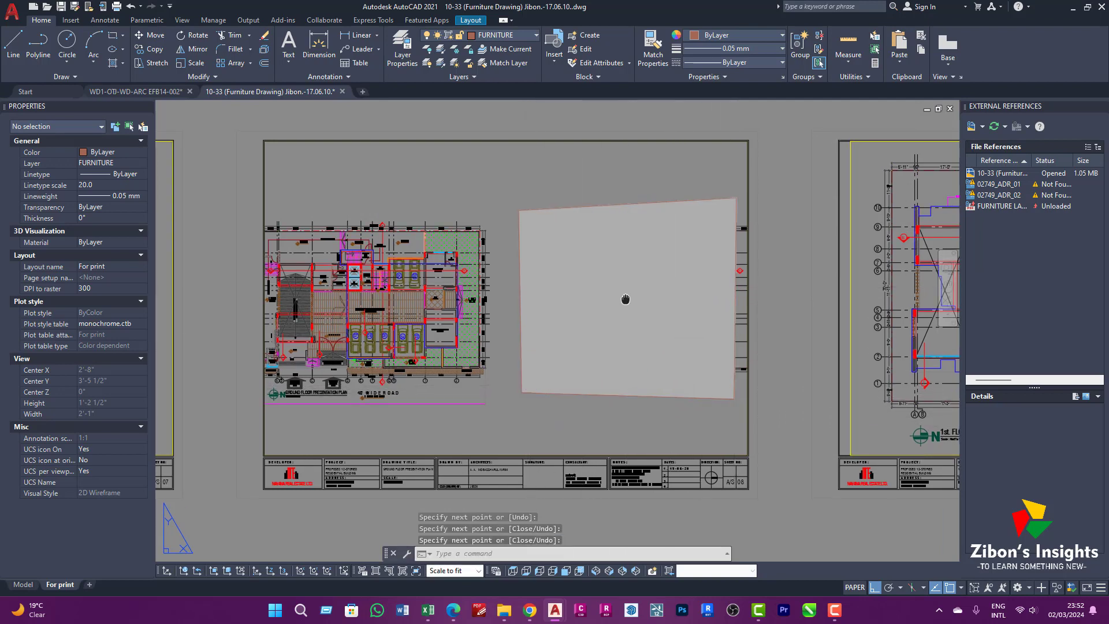
mouse_move(602, 283)
middle_down()
mouse_move(599, 317)
mouse_move(603, 265)
middle_up()
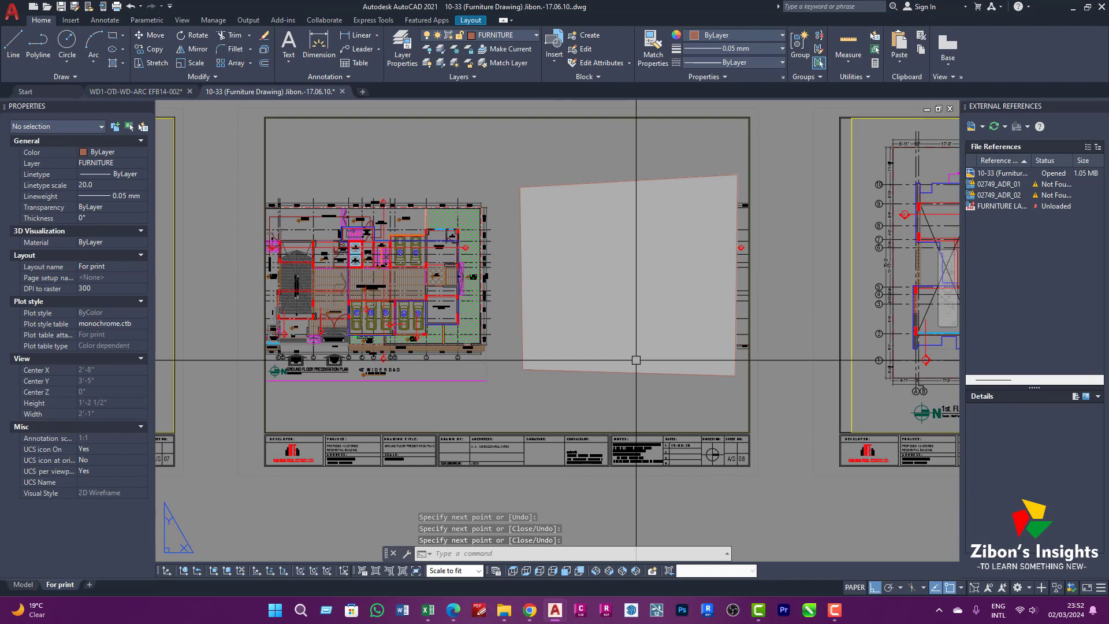
Step: Set up a single-sheet plot using the Previous plot page setup, windowing the entire ground floor presentation sheet
key(ctrl+p)
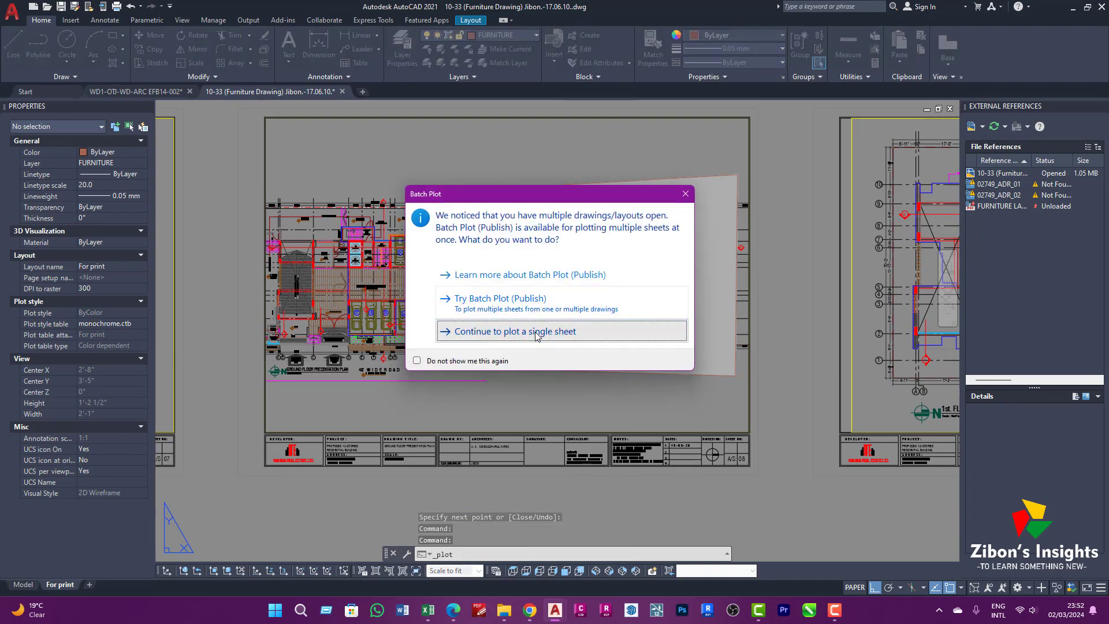
click(535, 331)
click(639, 335)
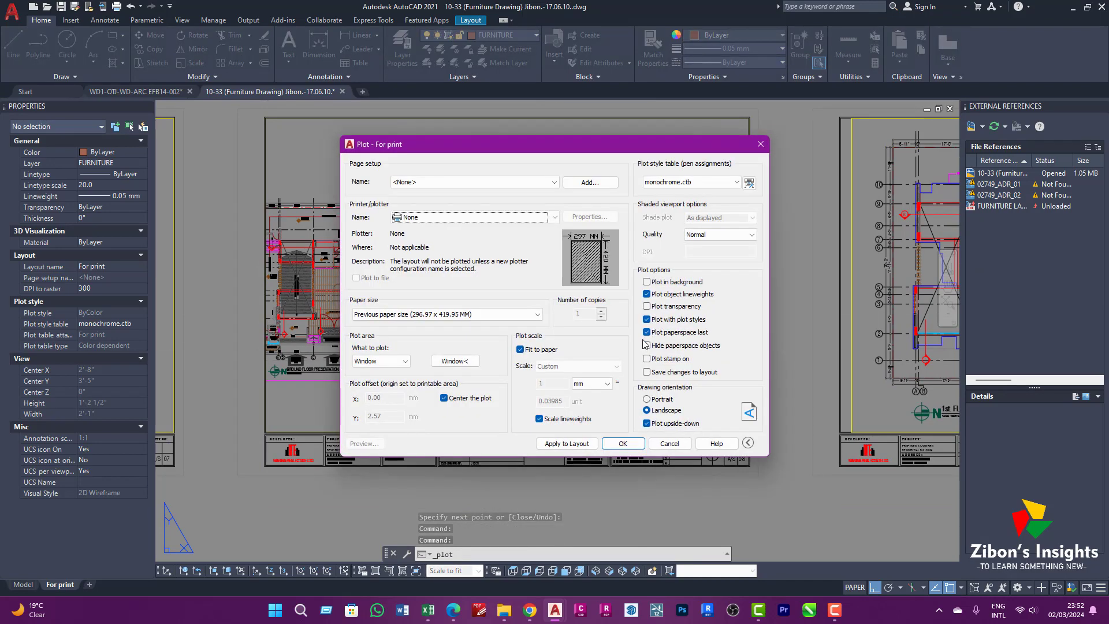
click(479, 200)
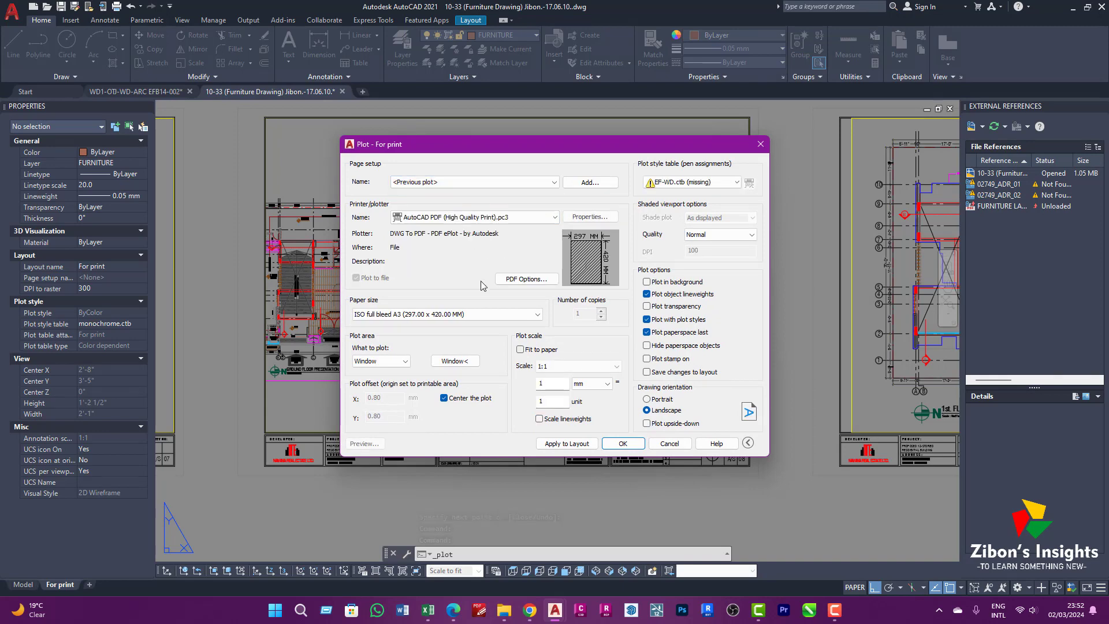
click(466, 364)
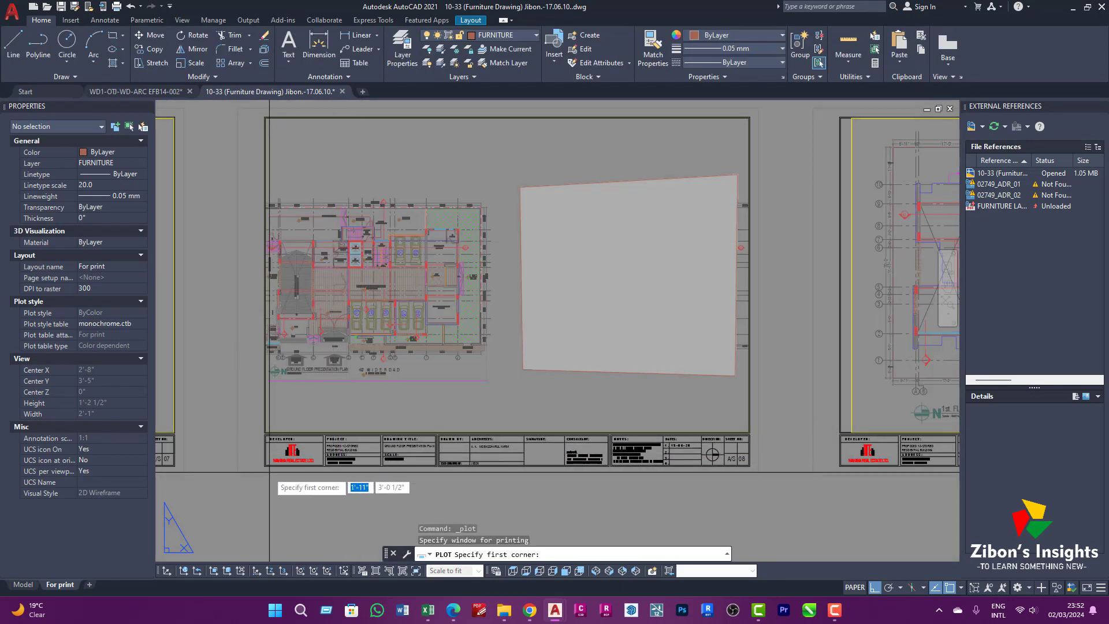
click(237, 475)
middle_drag(547, 247, 524, 302)
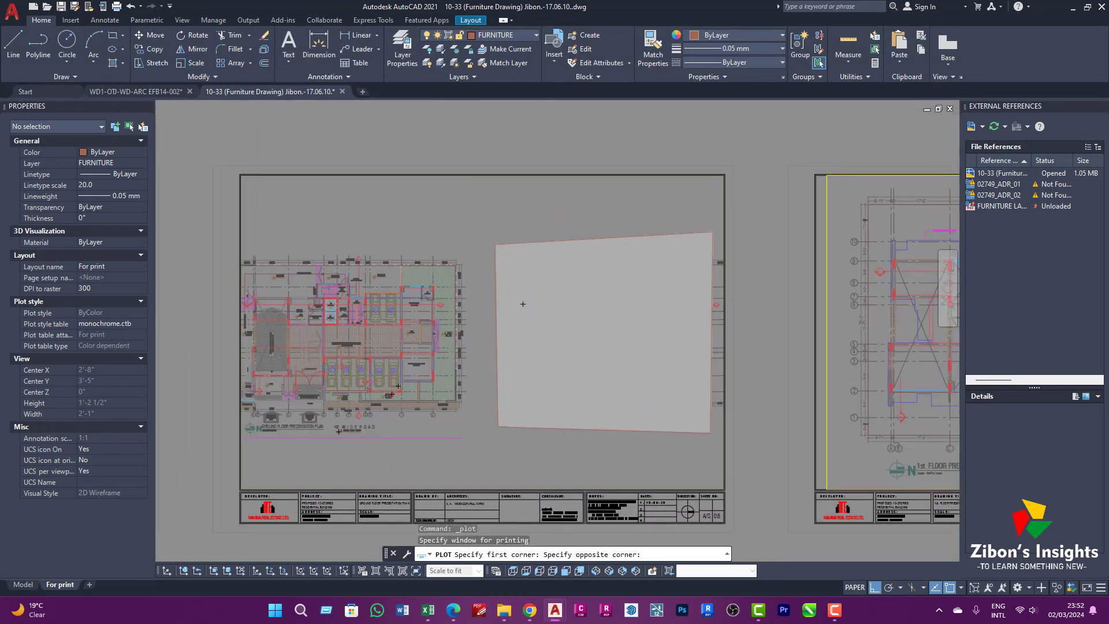
click(743, 155)
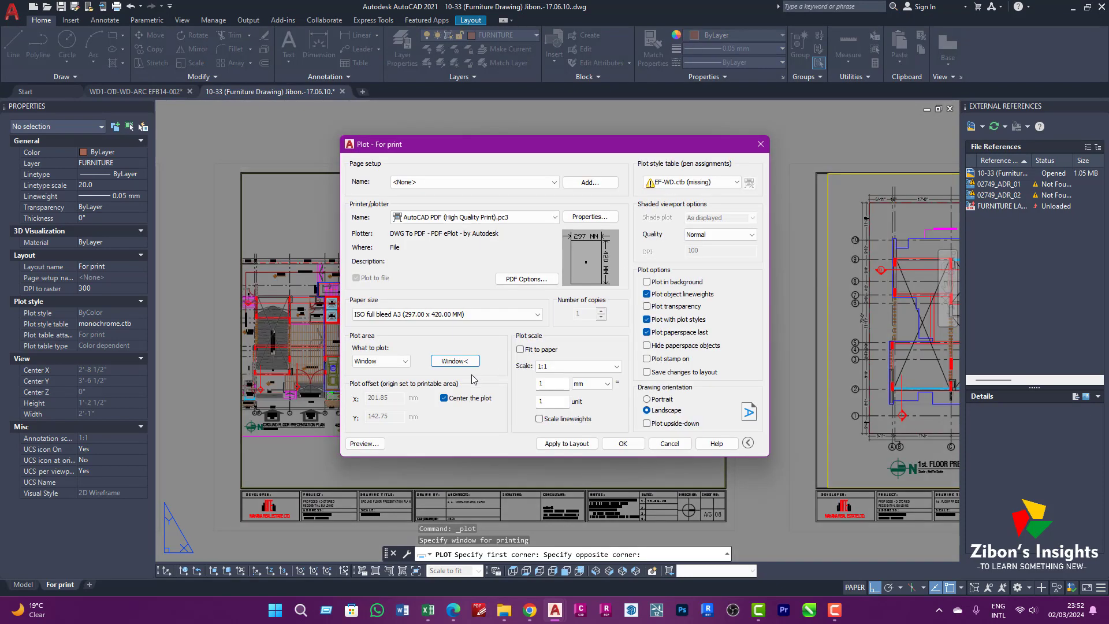
Step: Preview the plot, fit it to the paper, and preview the wipeout's frame again before cancelling the plot
click(380, 443)
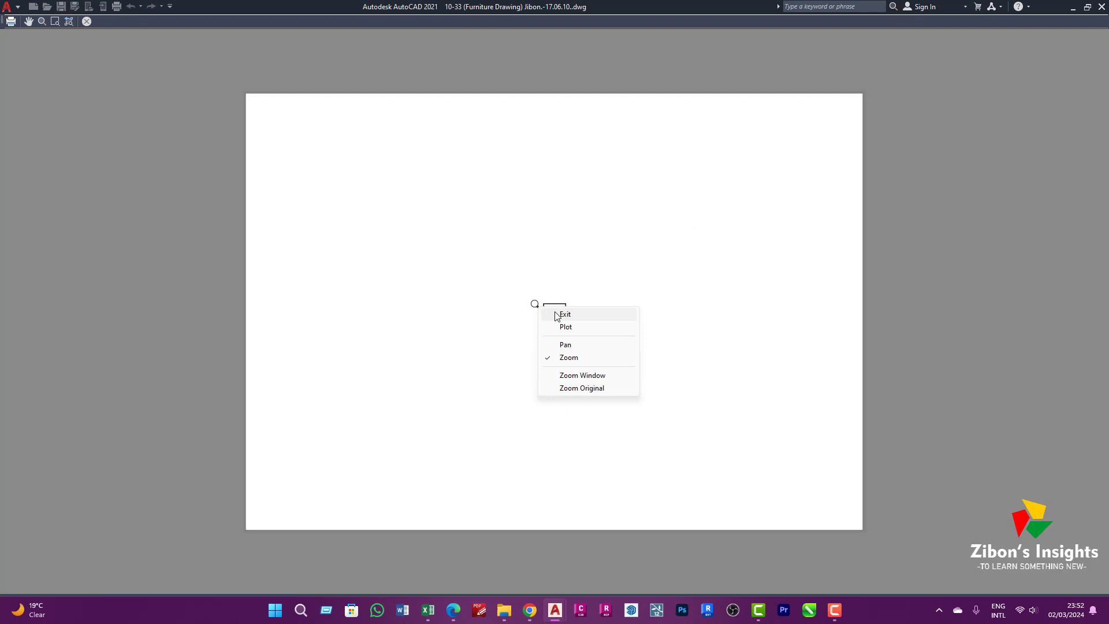
click(563, 314)
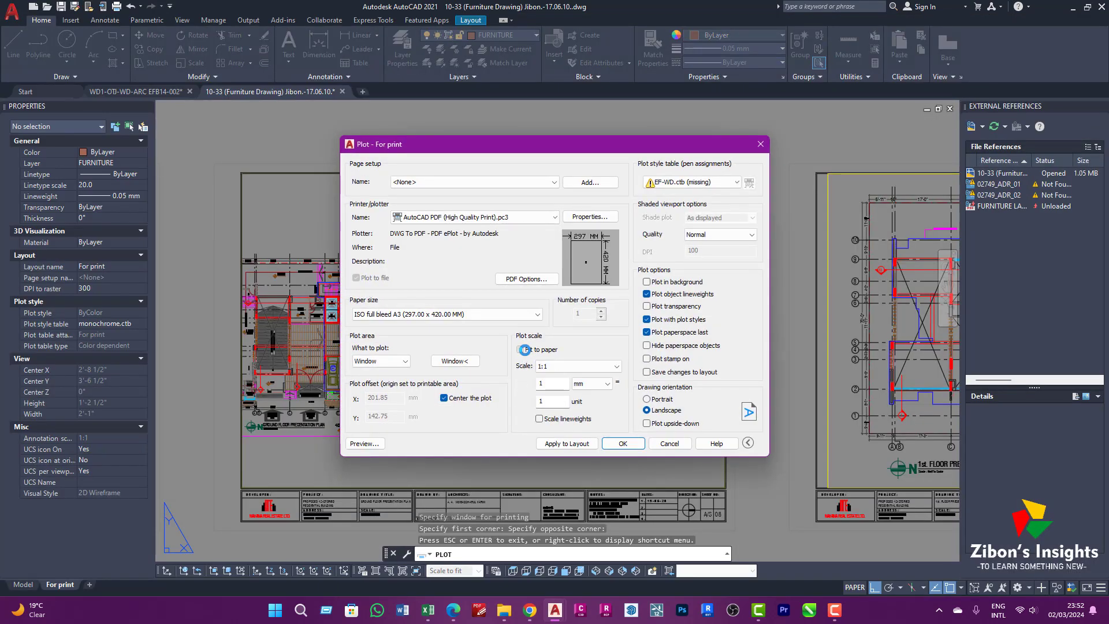
click(378, 445)
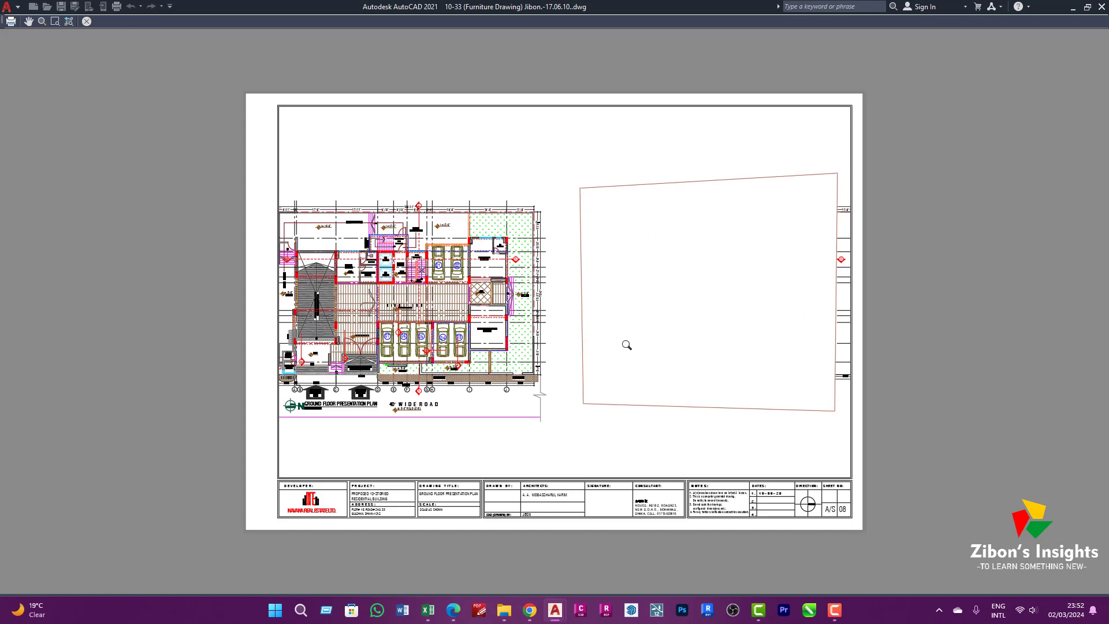
key(Escape)
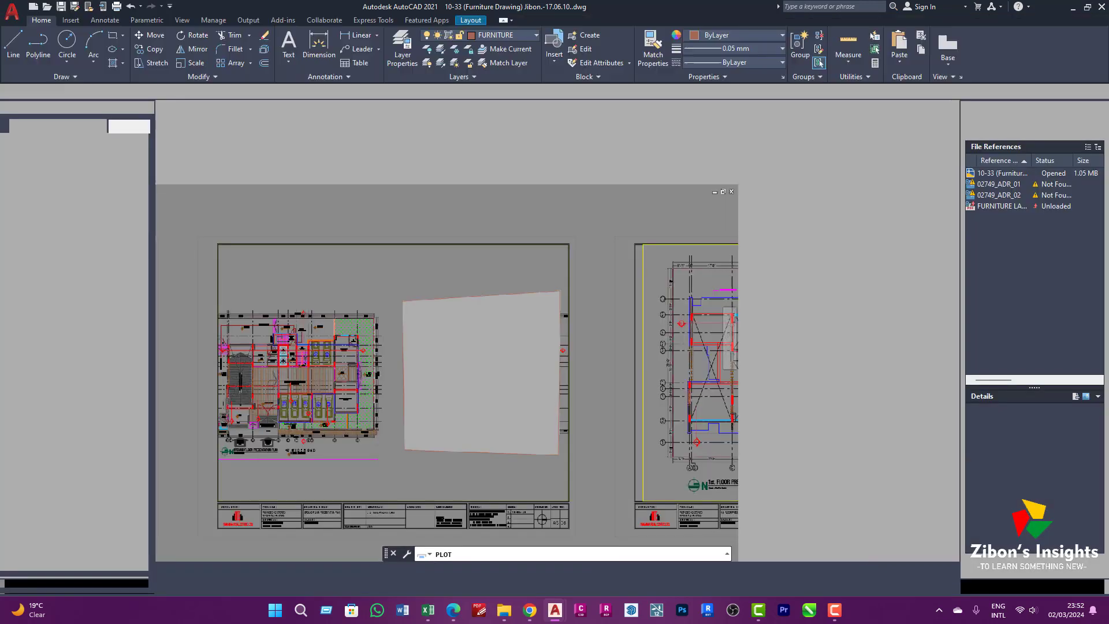
Step: Move the wipeout over the basement floor plan to the Defpoints layer and clear the selection
click(567, 239)
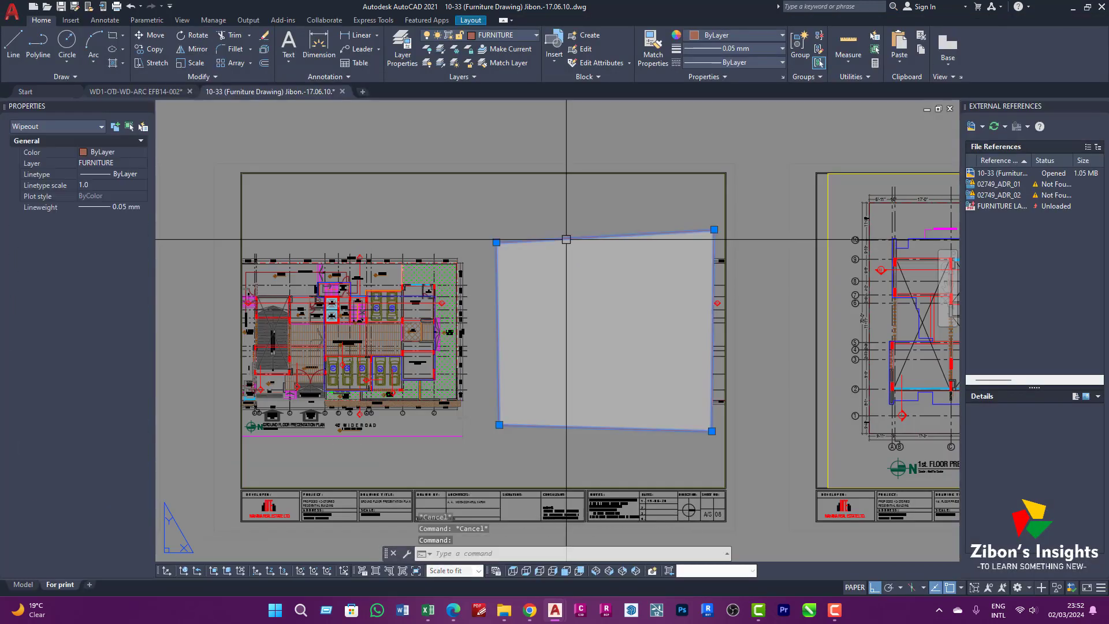
click(487, 36)
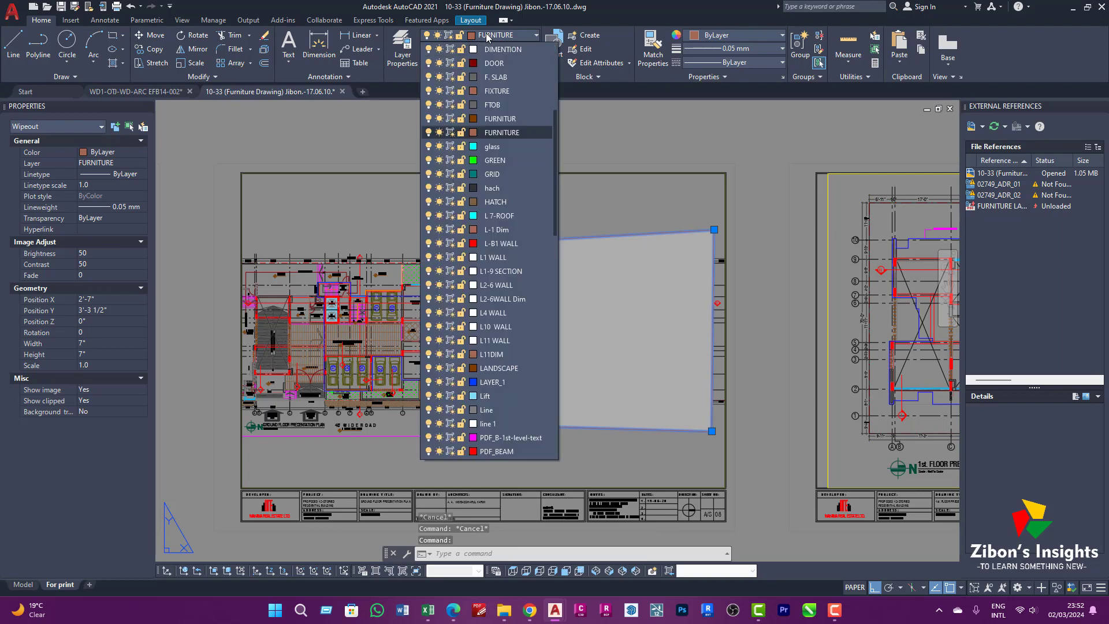
click(487, 51)
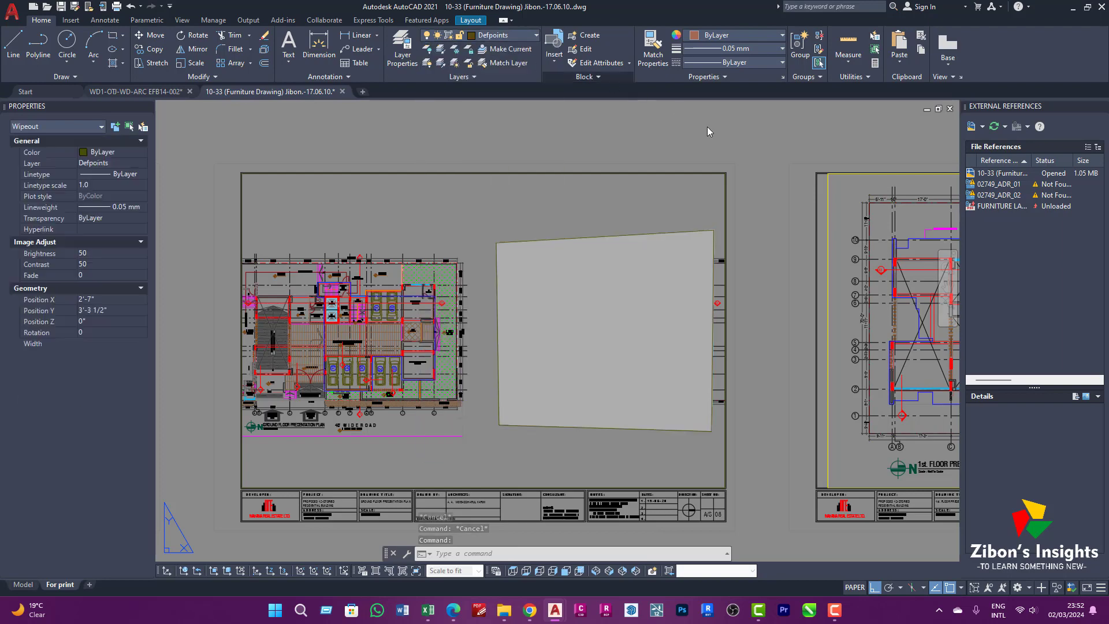
key(Escape)
key(Escape)
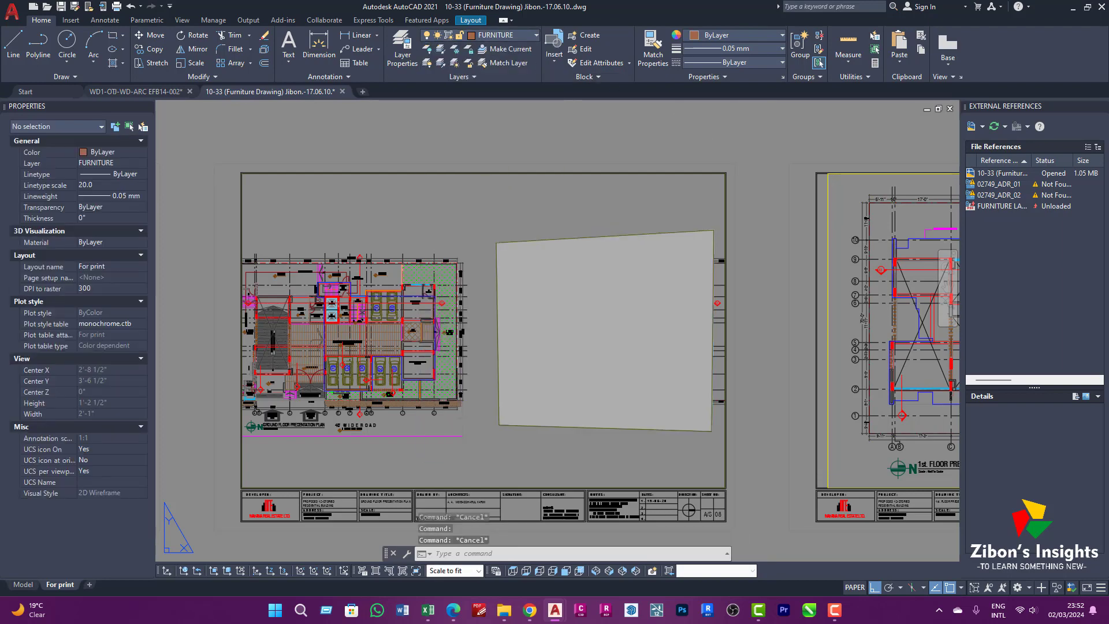
Step: Set up another single-sheet plot of the same sheet with the Previous plot page setup and a window around it
key(ctrl+p)
click(550, 334)
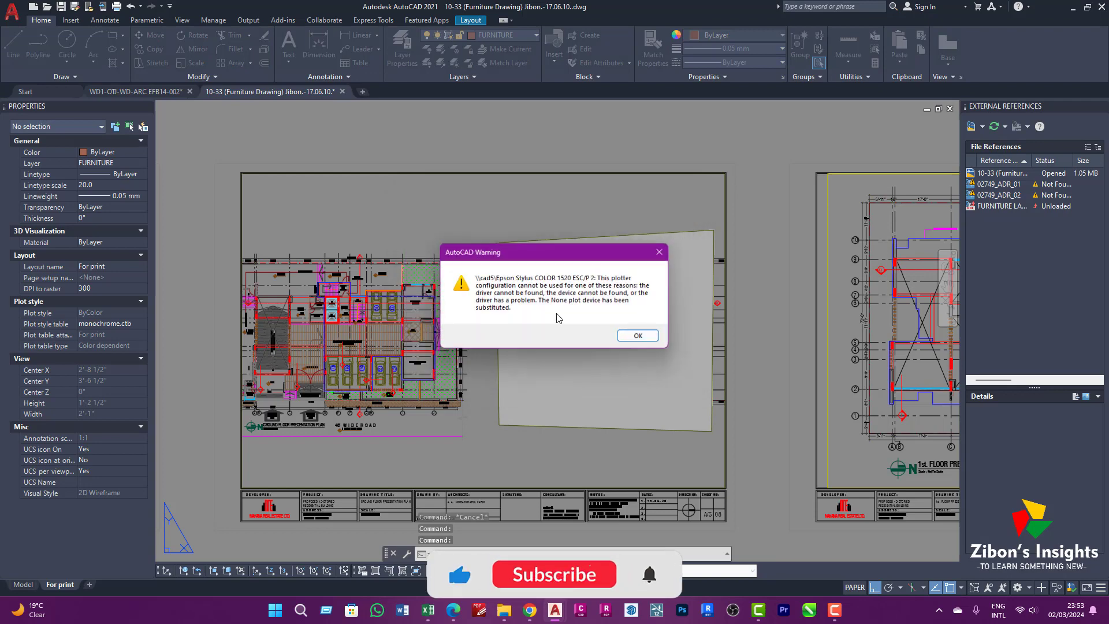
click(640, 337)
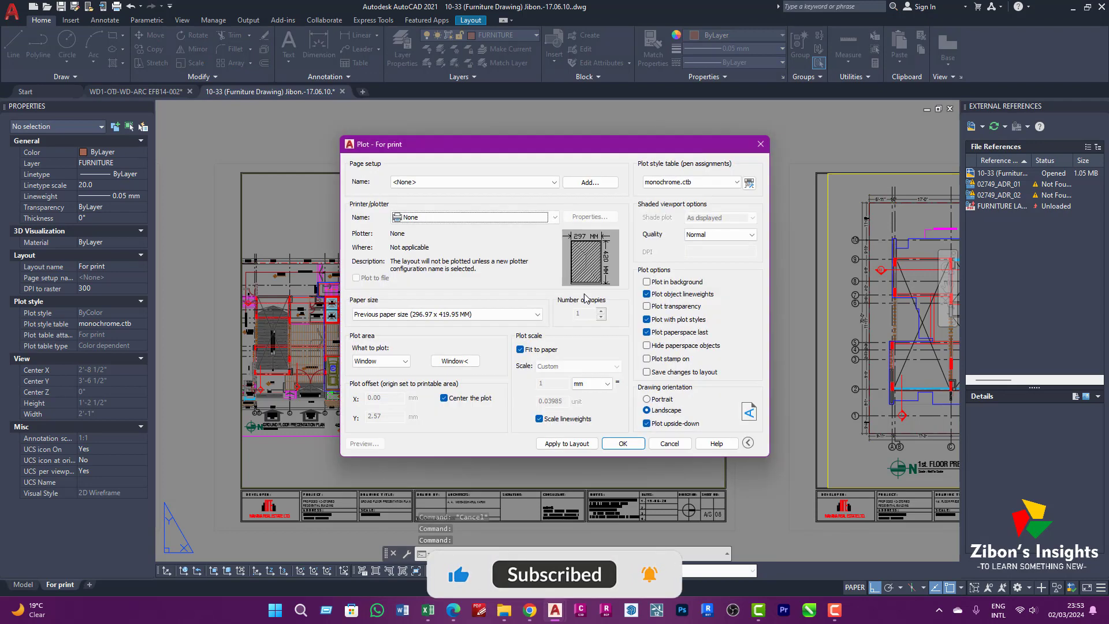
click(506, 183)
click(497, 201)
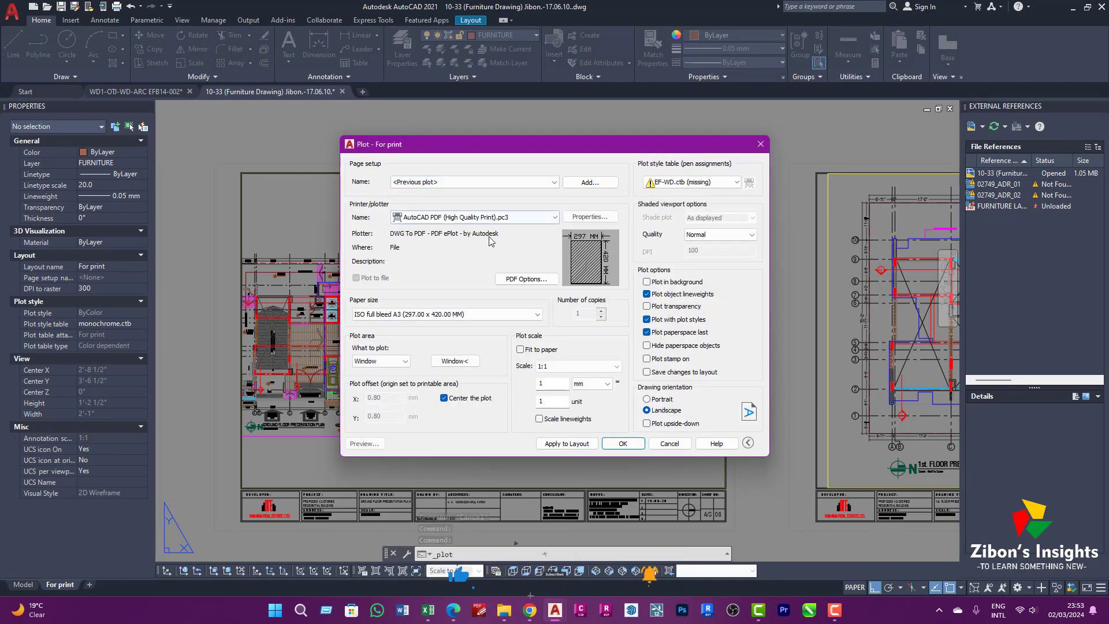
click(451, 361)
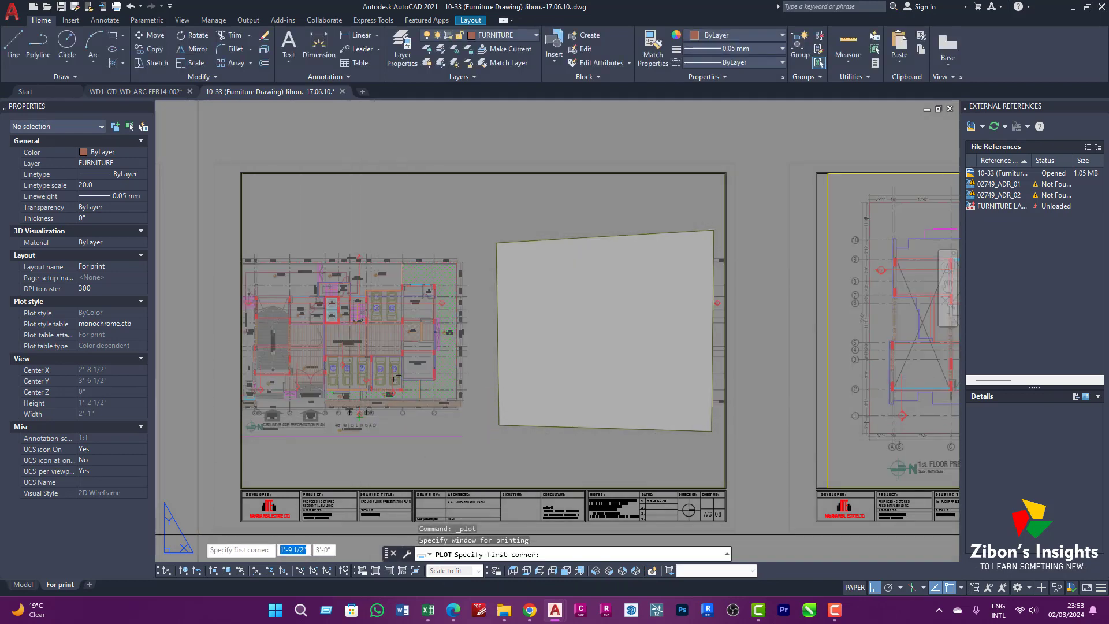
click(214, 530)
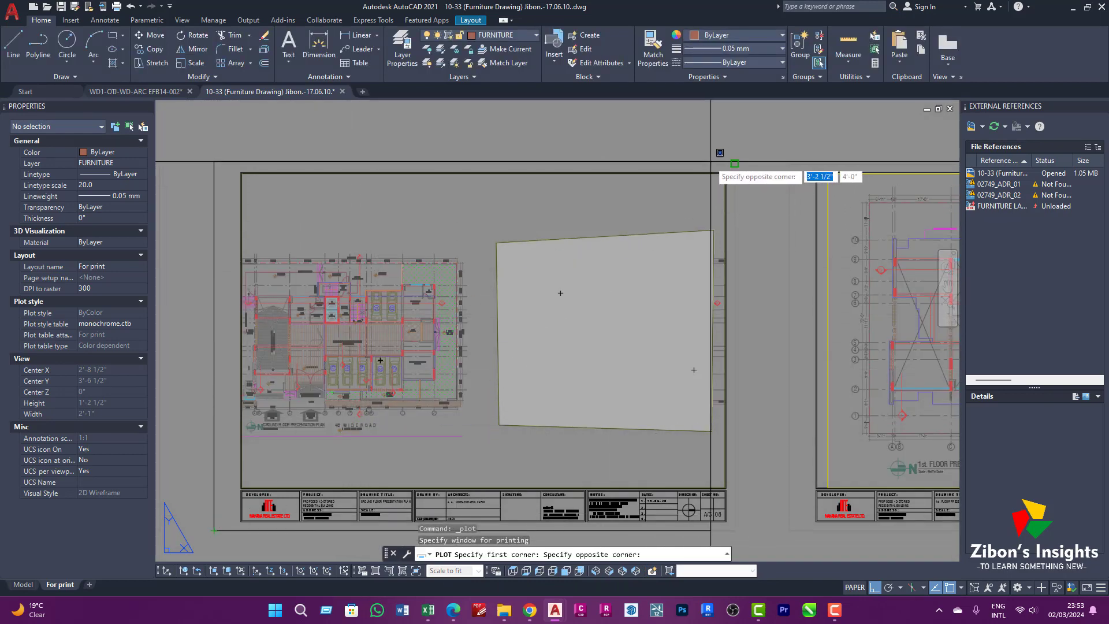
click(734, 163)
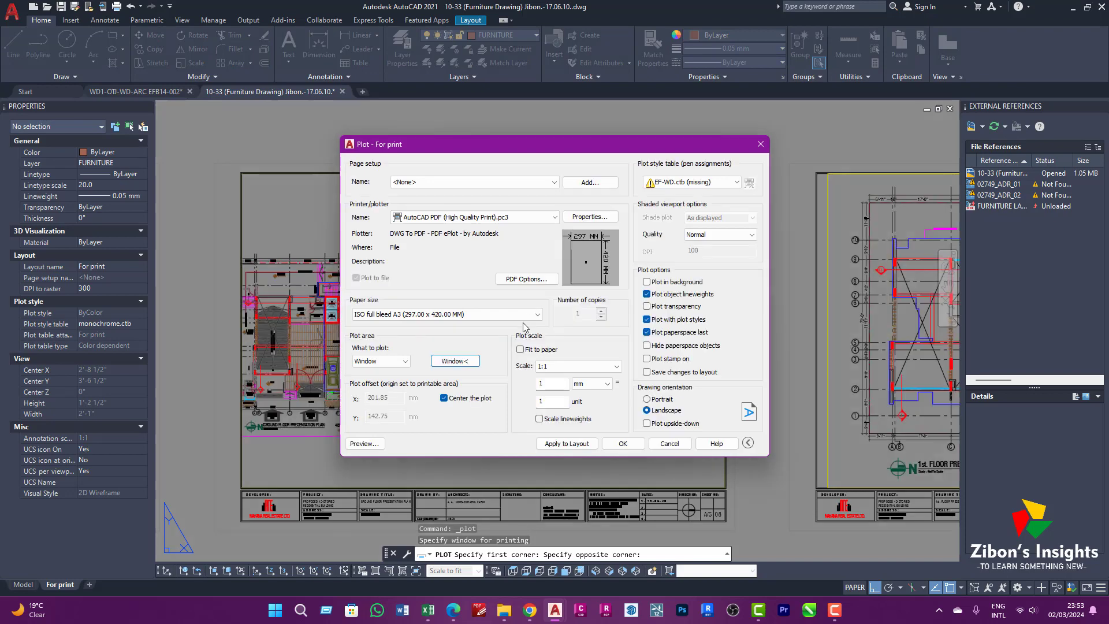
Step: Preview the sheet fitted to paper to check the Defpoints wipeout's effect, and cancel the plot
click(364, 444)
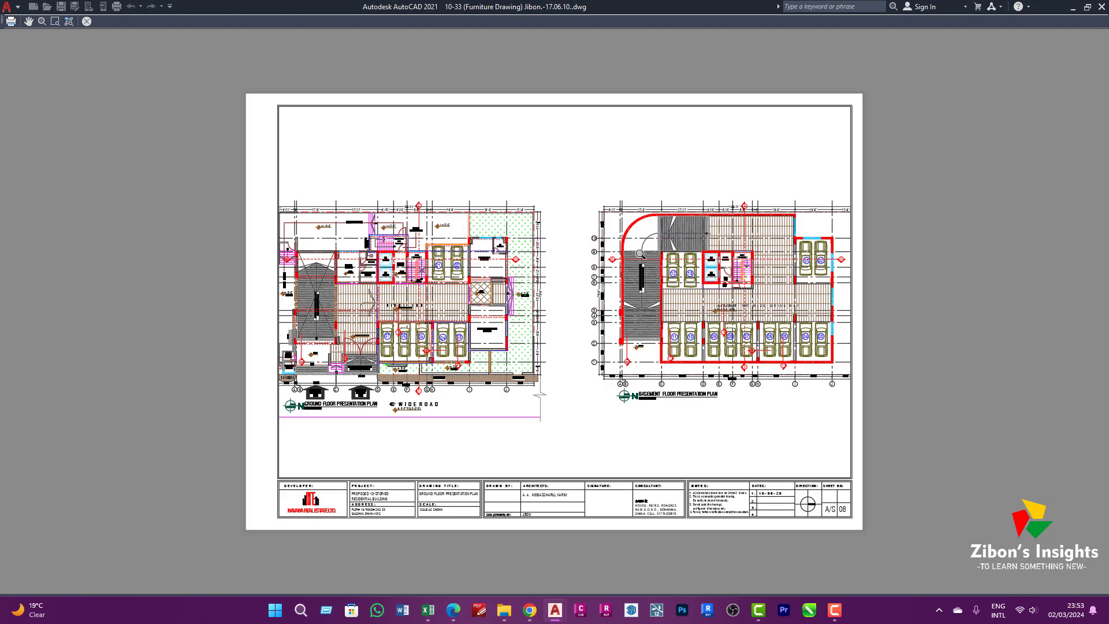
right_click(604, 247)
click(635, 254)
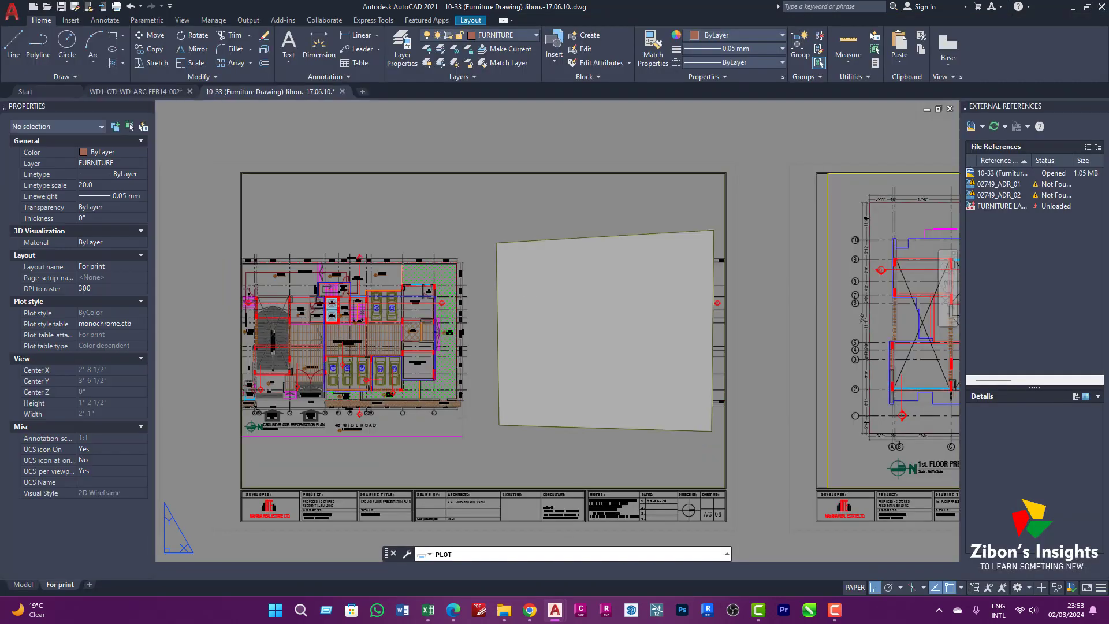
key(Escape)
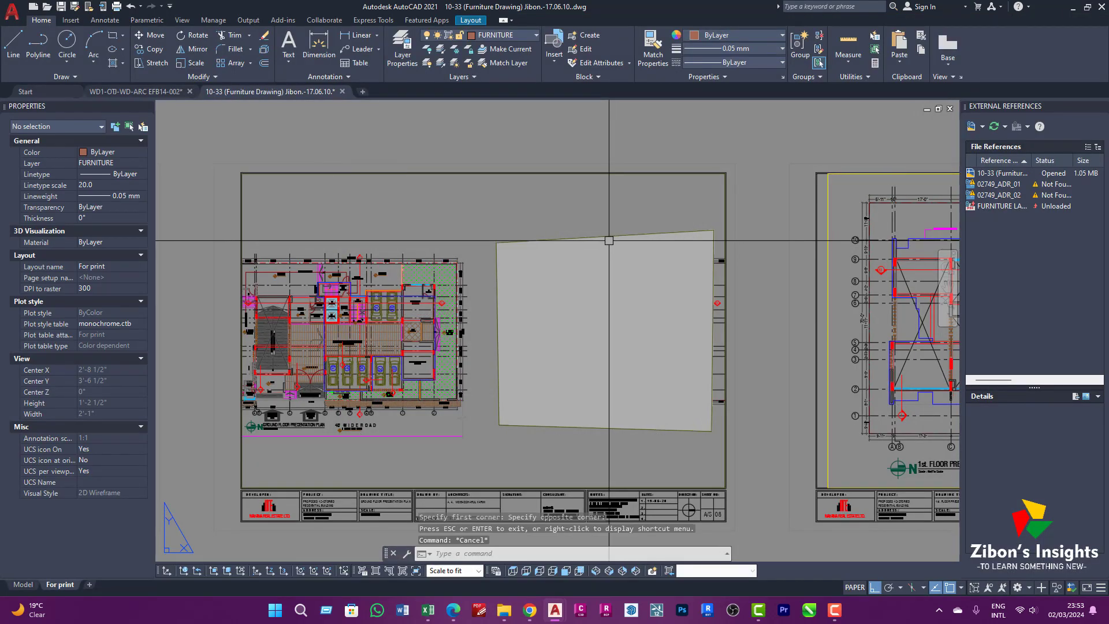
Step: Turn off all wipeout frames with the Frames option of the WIPEOUT command
click(608, 238)
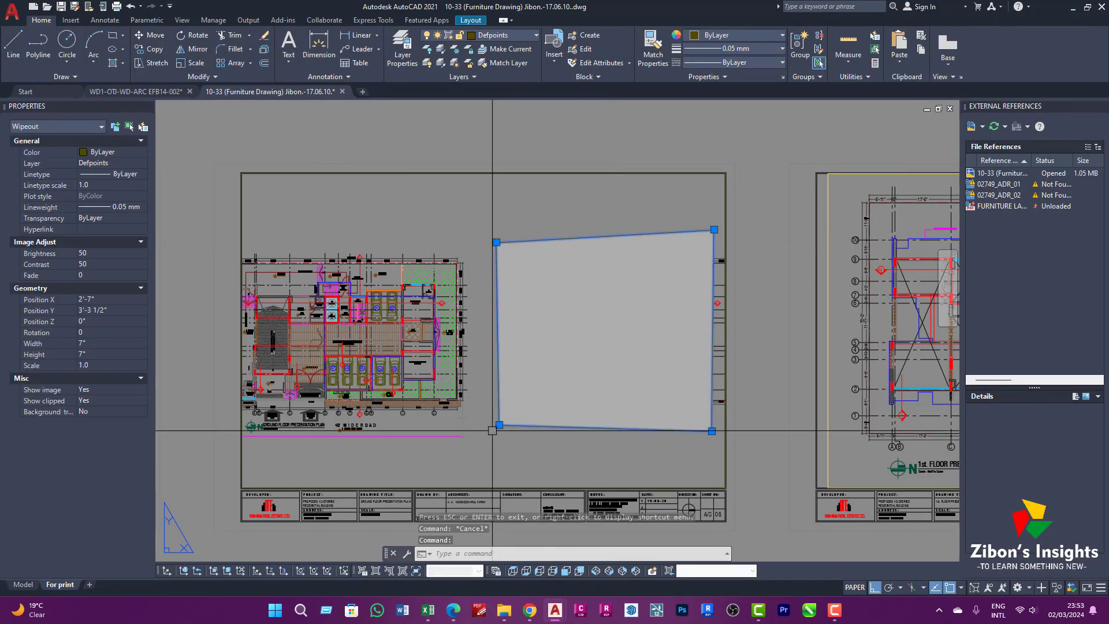
text(wi)
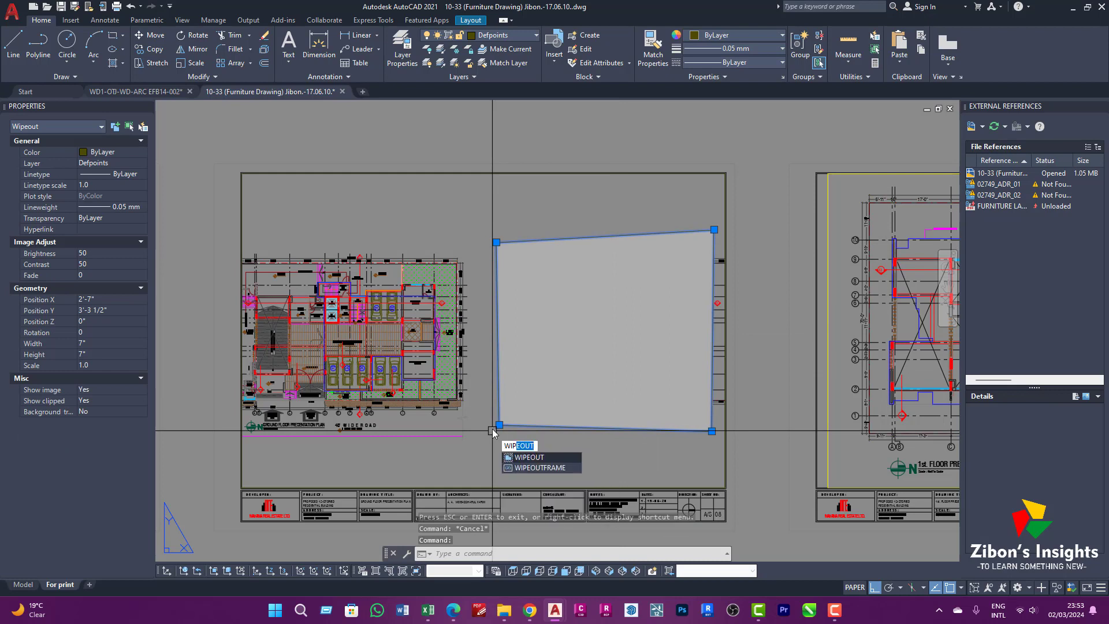
text(p)
key(Return)
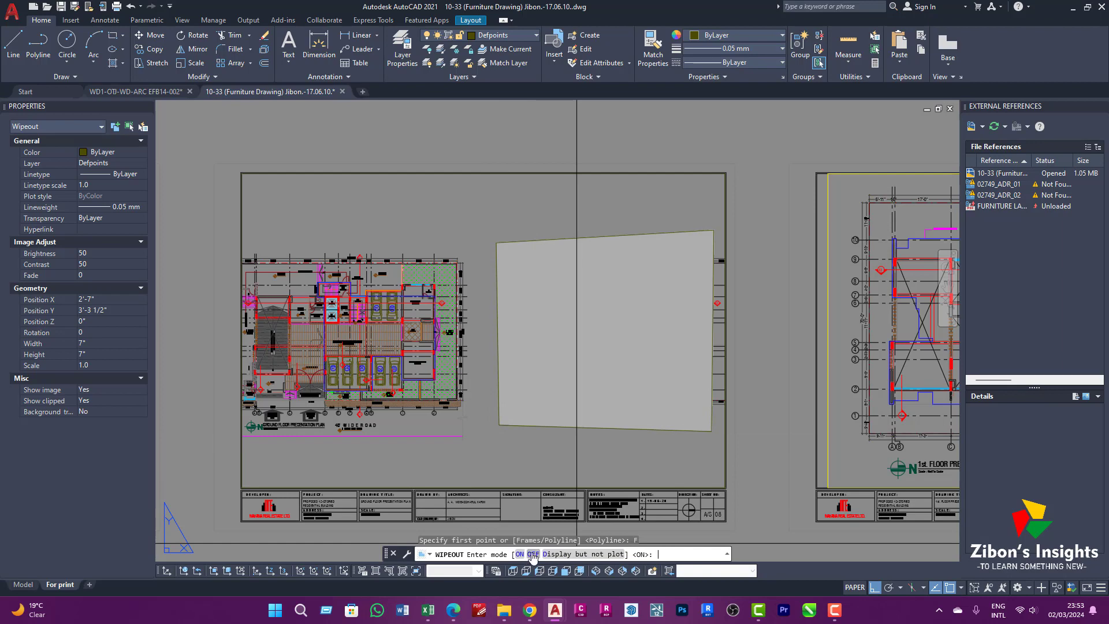
click(533, 555)
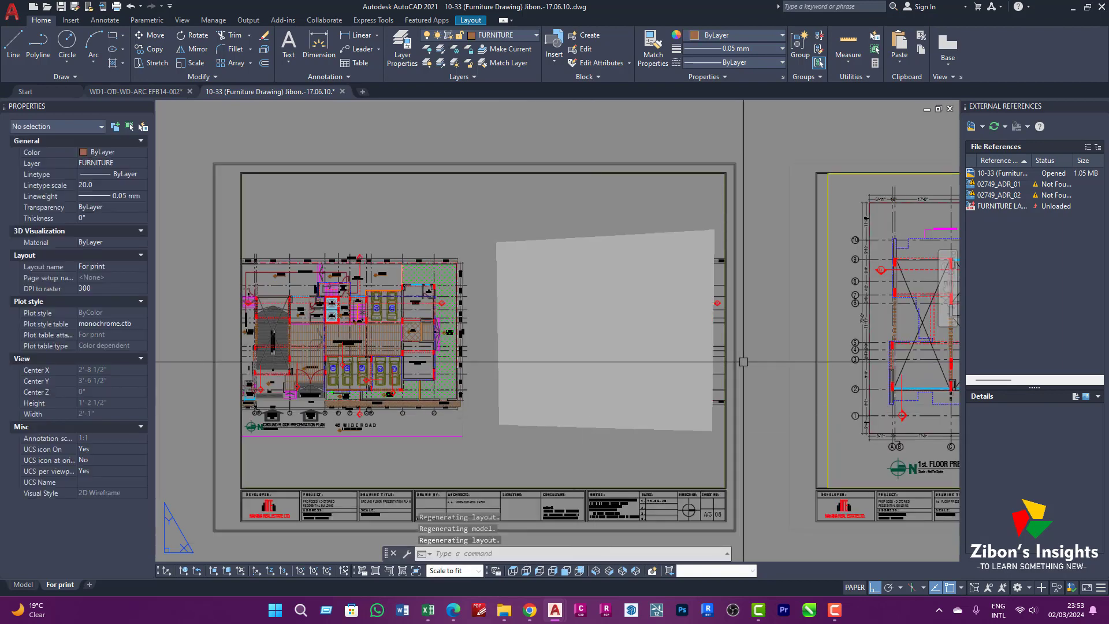
Step: Move the wipeout beside the ground floor plan to the DIMENTION layer and clear the selection
click(637, 232)
click(504, 34)
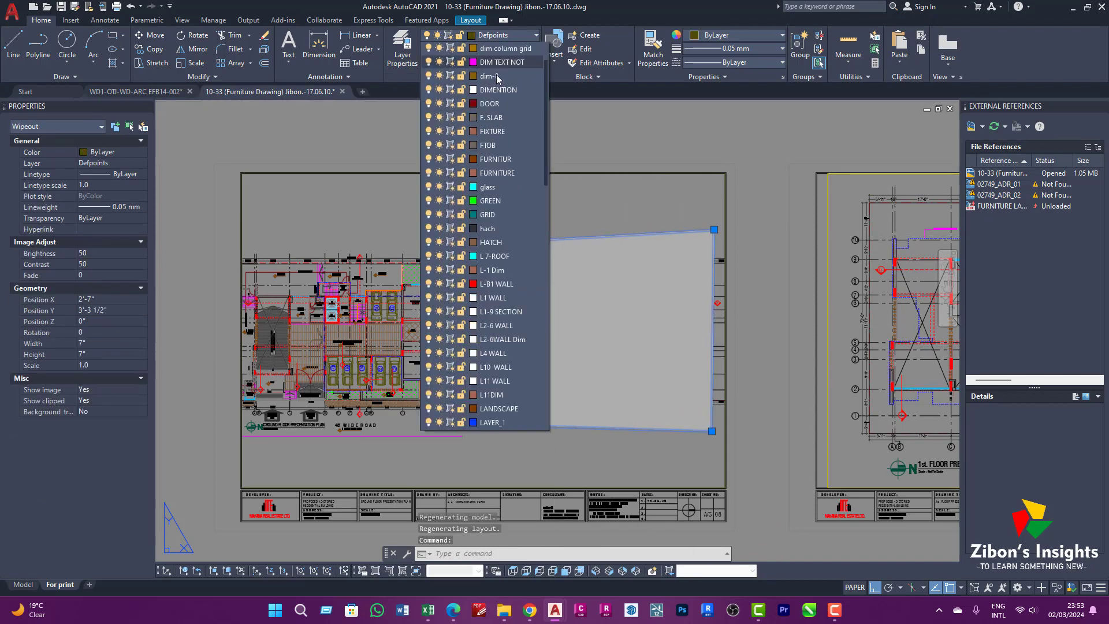
click(494, 117)
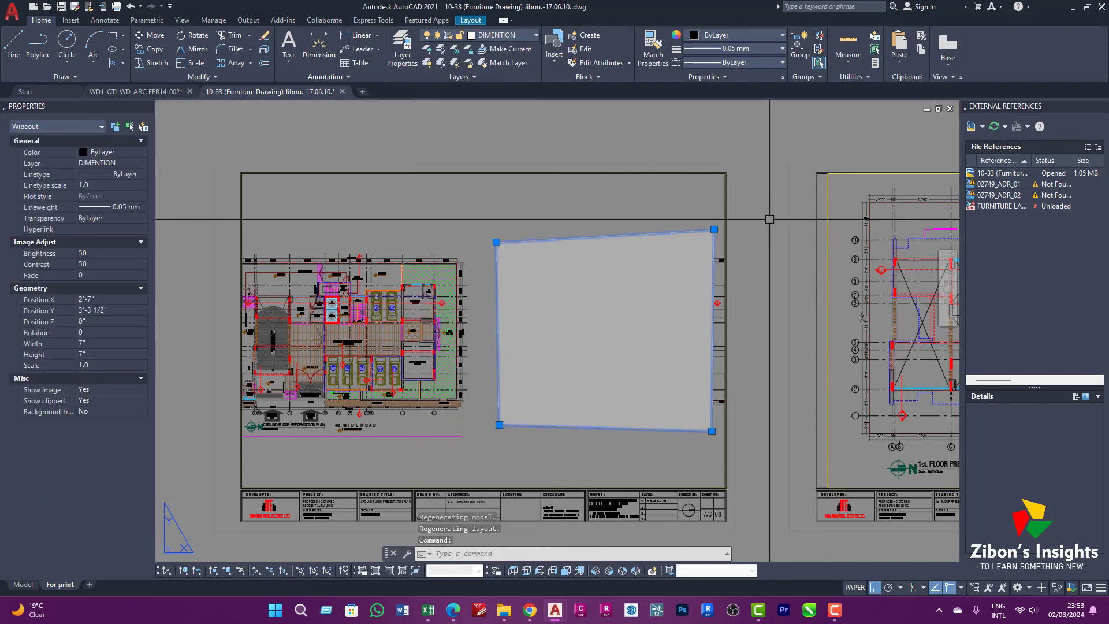
key(Escape)
key(Escape)
Step: Preview a single-sheet plot with the Previous plot setup, a window around the ground floor sheet and fit to paper, and cancel it
key(ctrl+p)
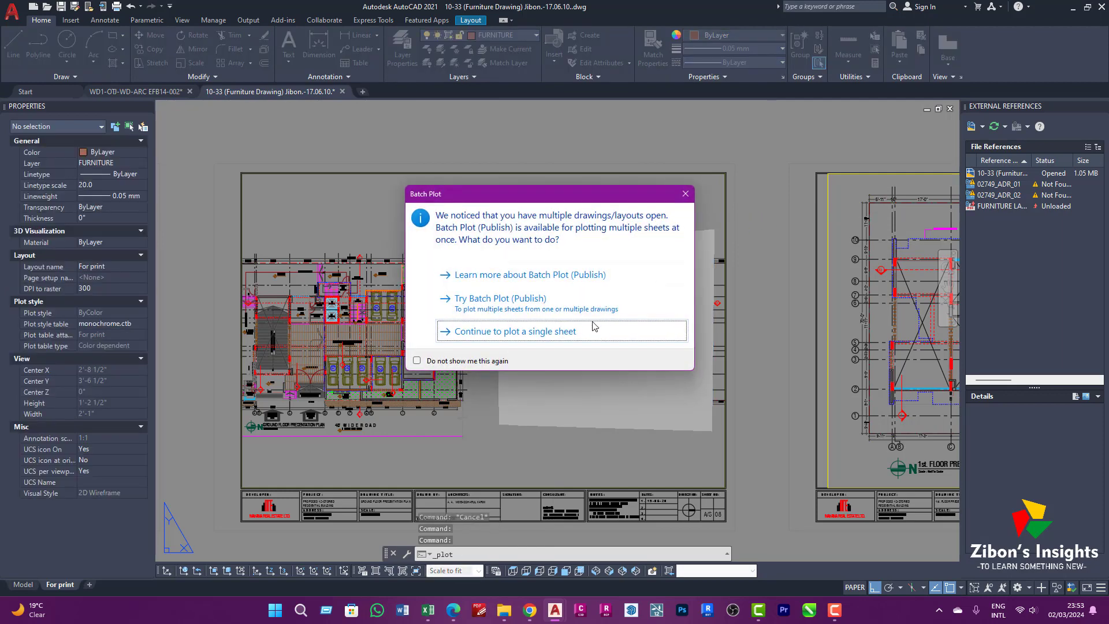
click(545, 336)
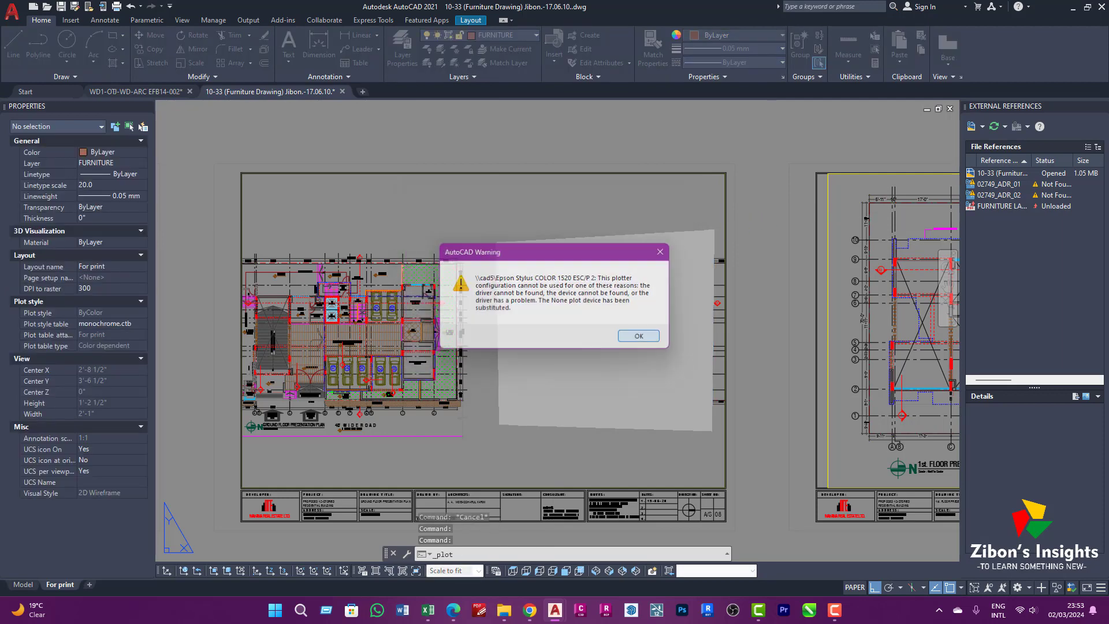
click(635, 335)
click(428, 205)
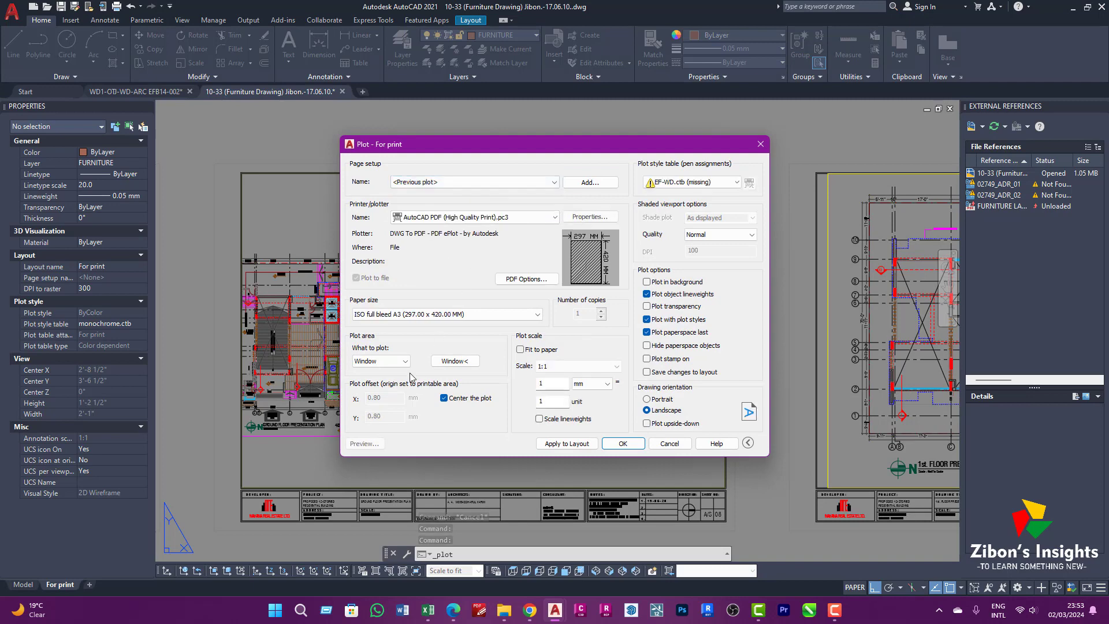
click(460, 361)
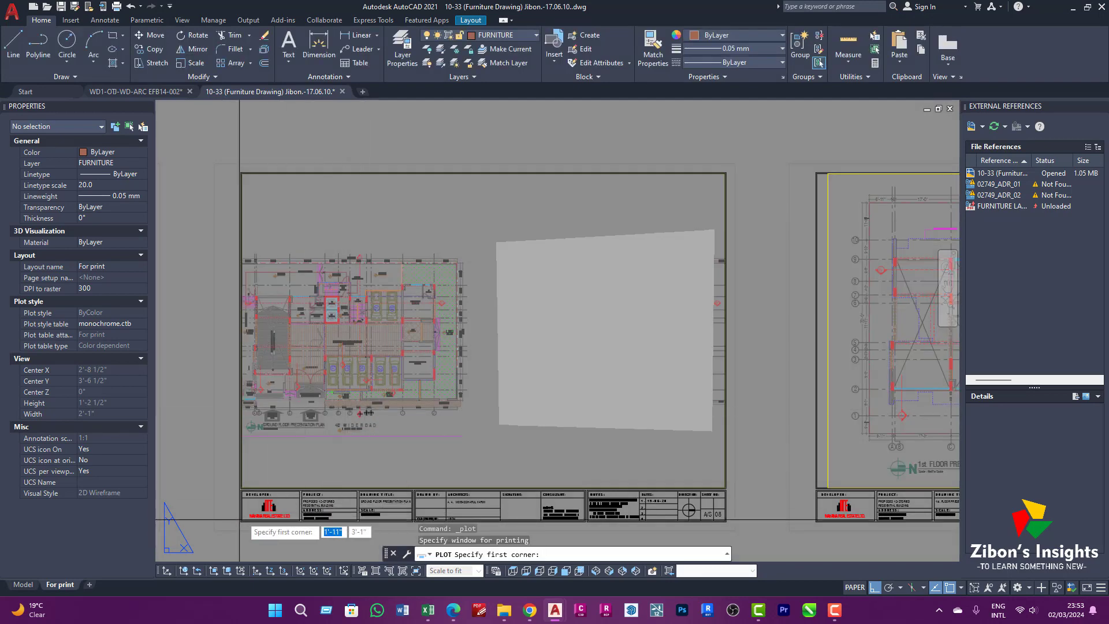
click(214, 529)
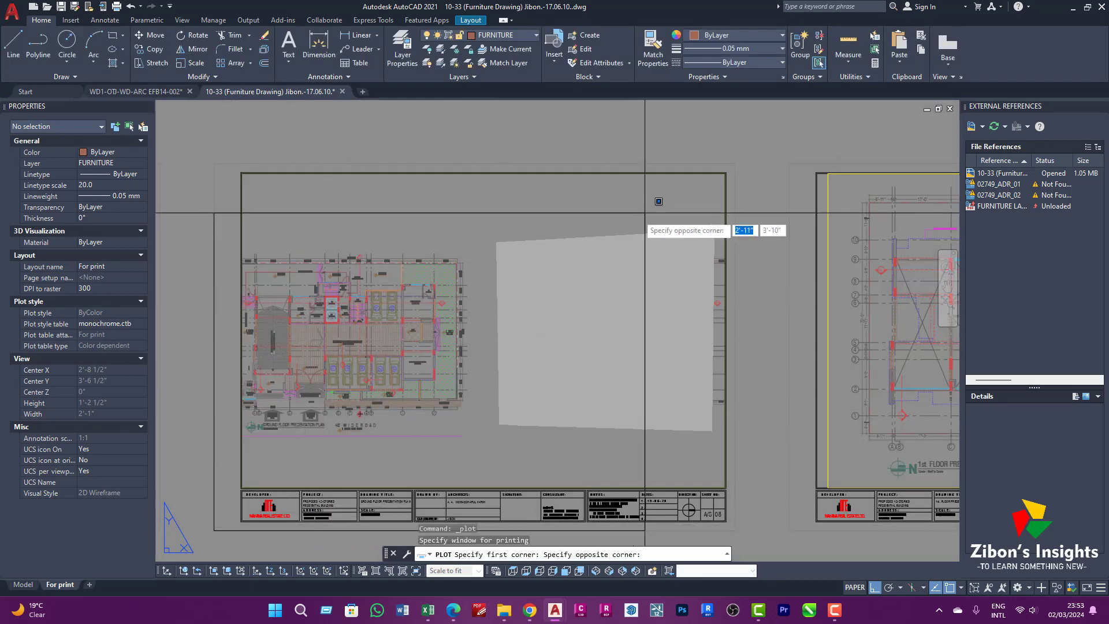
click(733, 154)
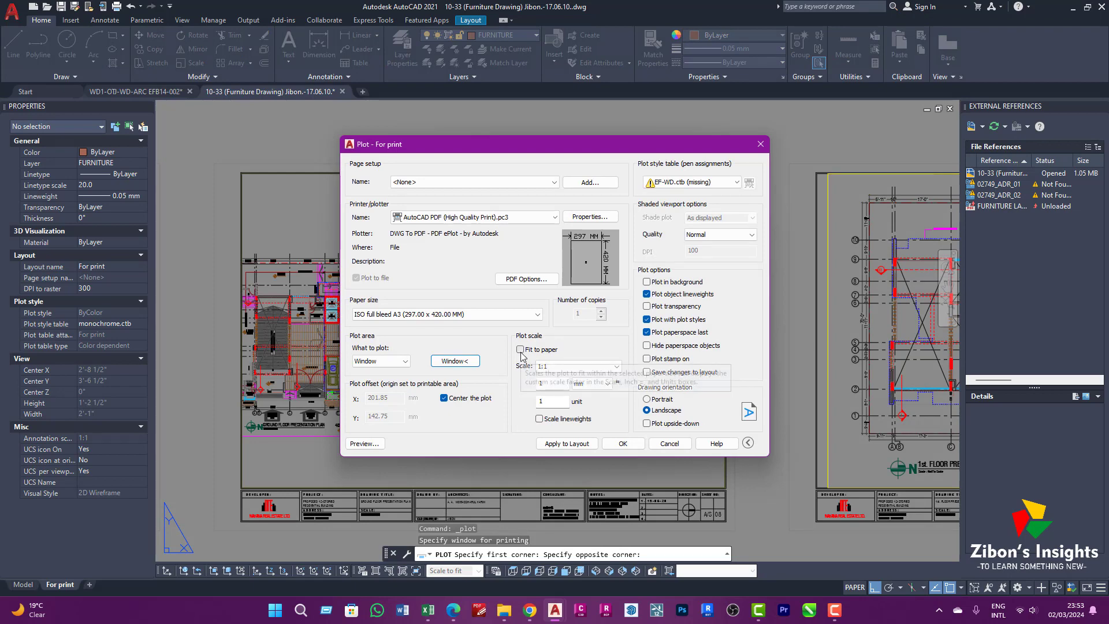
click(381, 442)
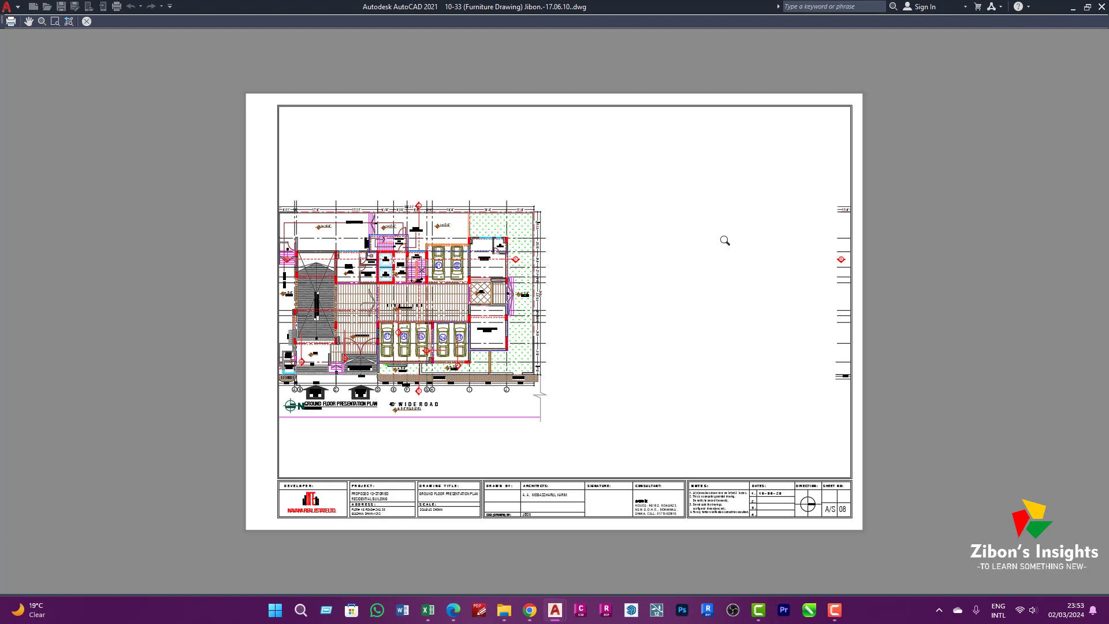
key(Escape)
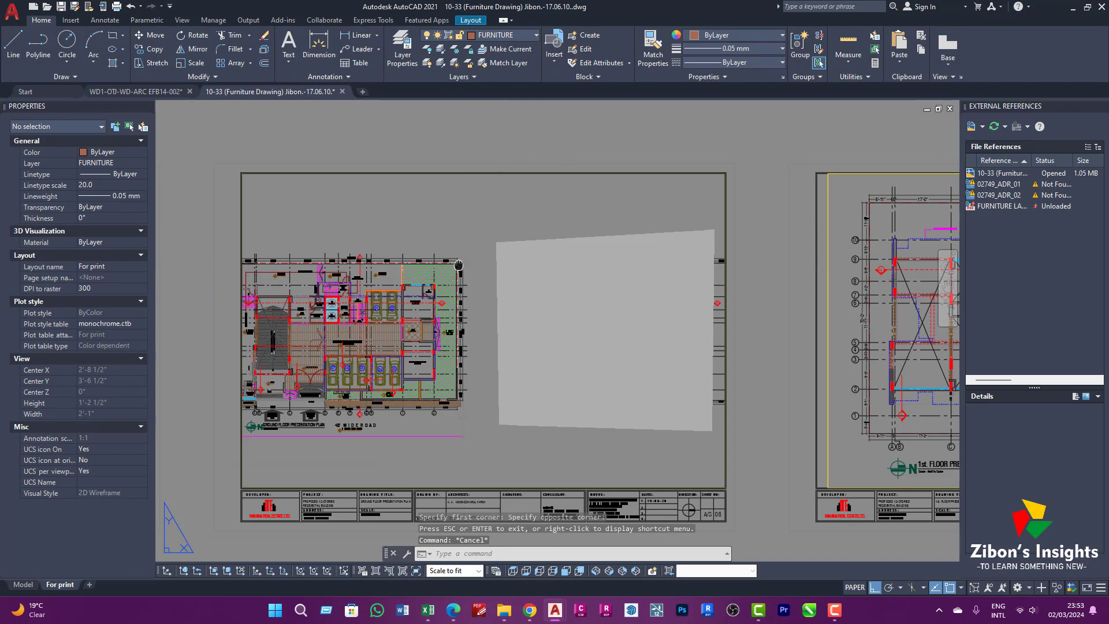
Step: Switch to model space and erase the wipeout and its boundary covering the 2nd floor presentation plan
scroll(526, 221, down, 2)
middle_drag(270, 388, 375, 390)
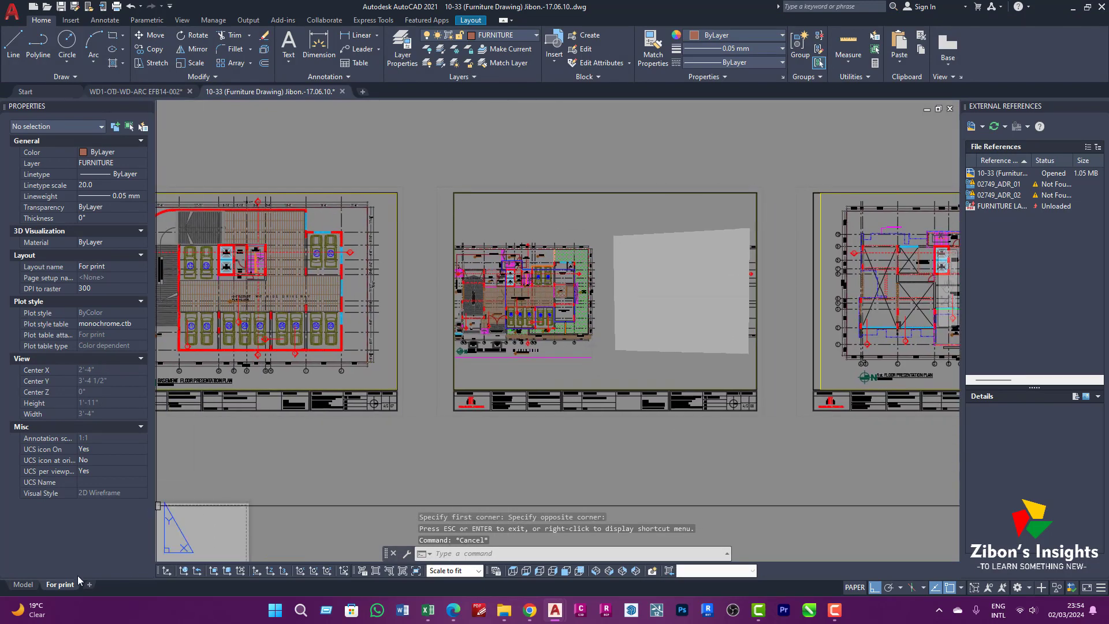
click(23, 584)
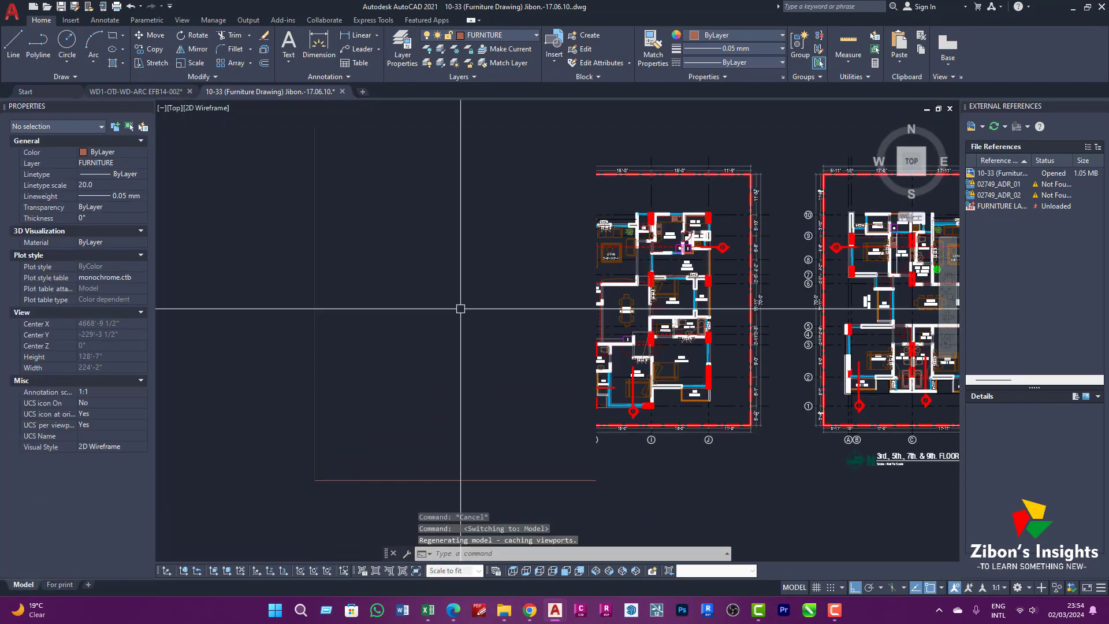
scroll(529, 300, down, 2)
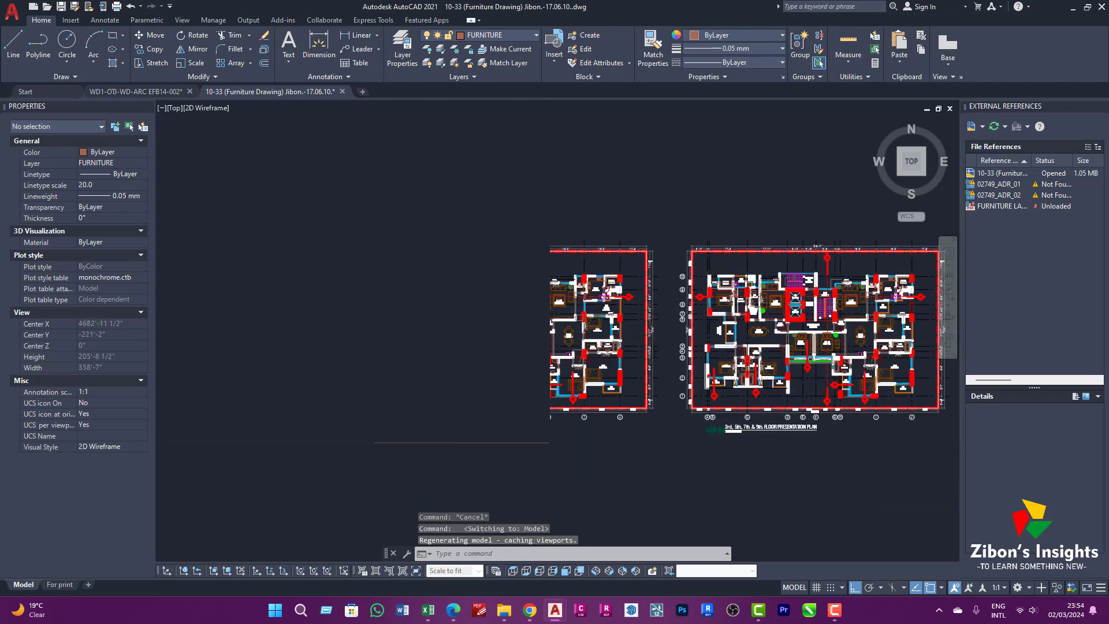
click(434, 442)
click(435, 443)
text(E)
key(Return)
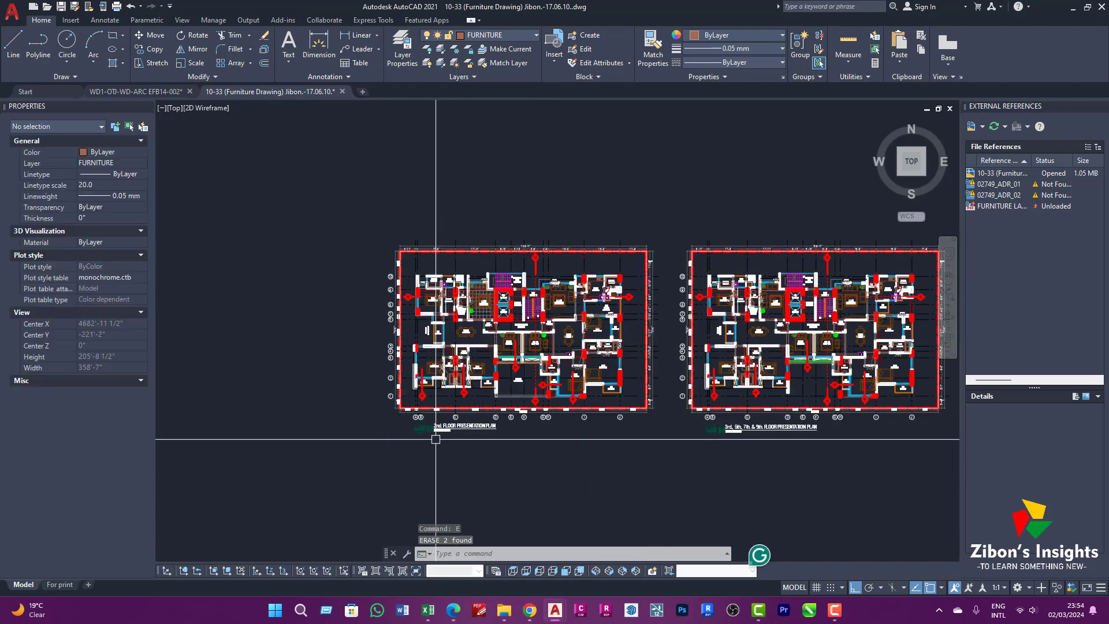
Step: Examine the floor hatch and the rug block behind the LIVING label beside the lifts in the 2nd floor plan
scroll(509, 285, up, 4)
scroll(460, 287, up, 4)
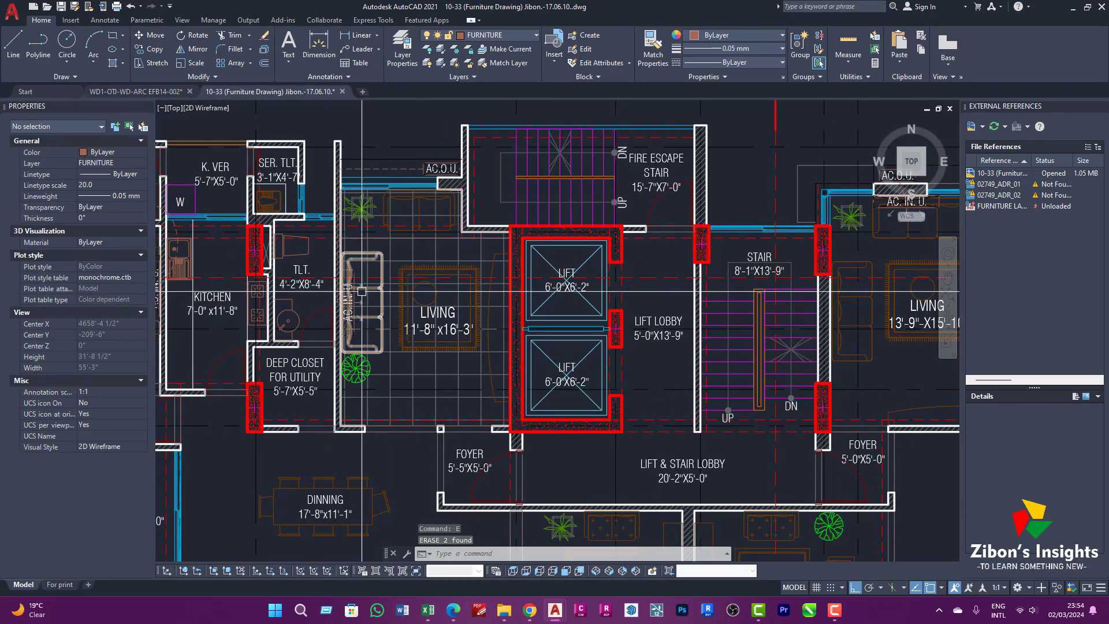
mouse_move(417, 276)
middle_down()
mouse_move(469, 300)
mouse_move(485, 280)
middle_up()
scroll(483, 276, up, 2)
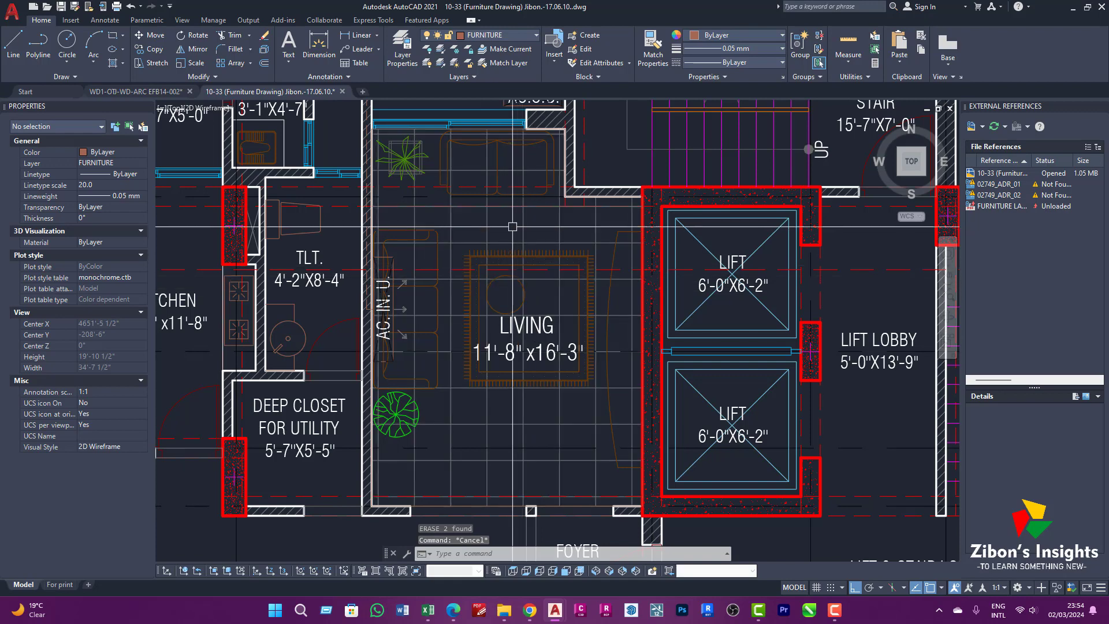
click(520, 225)
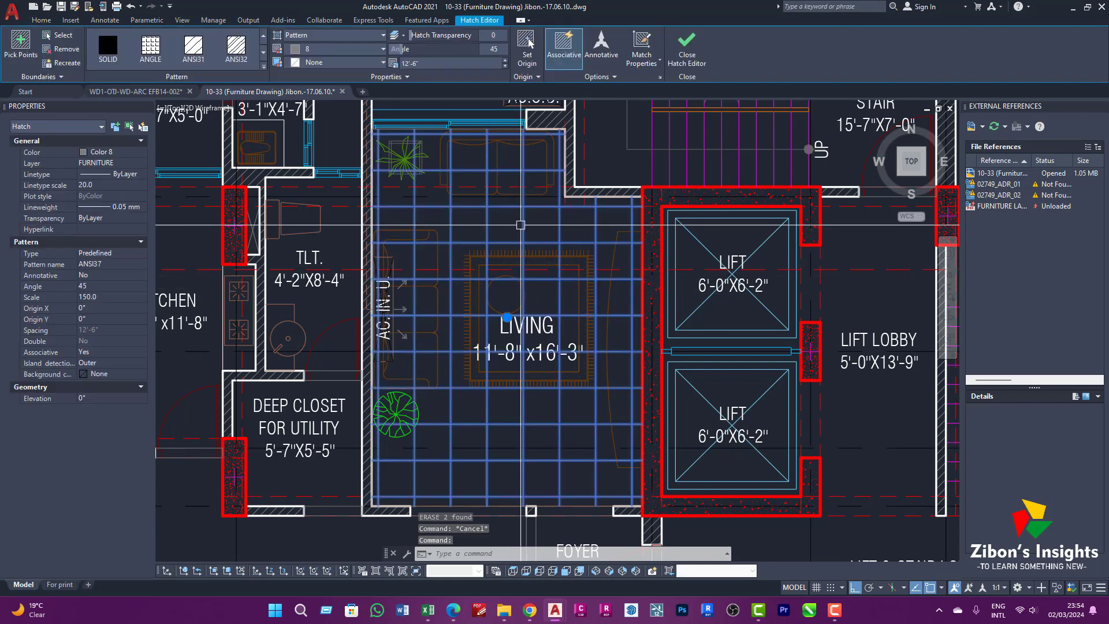
key(Escape)
click(543, 256)
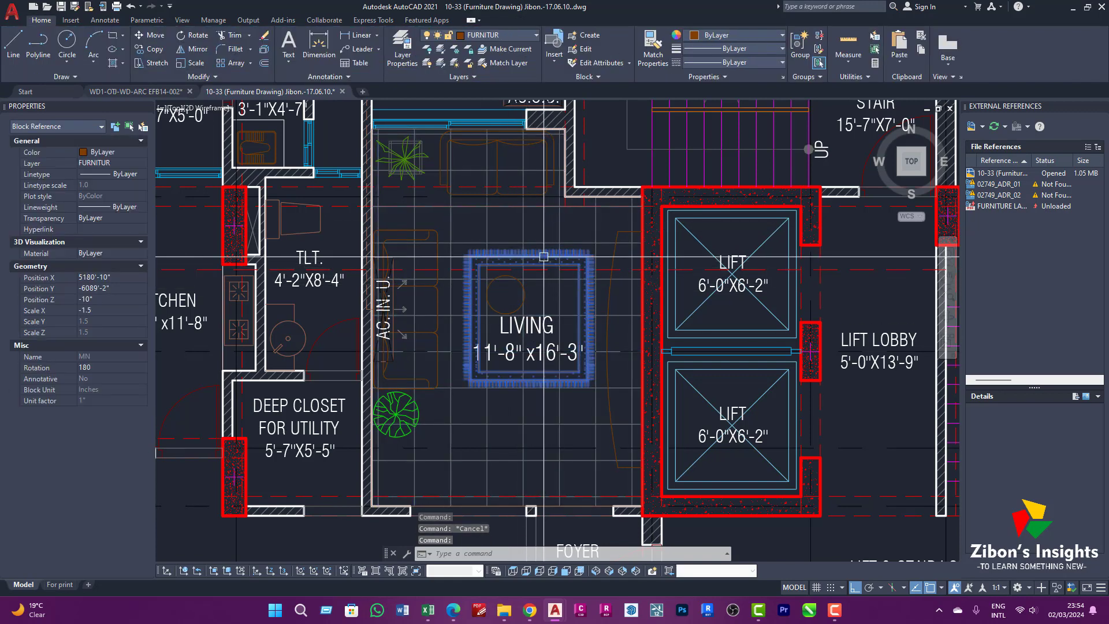
key(Escape)
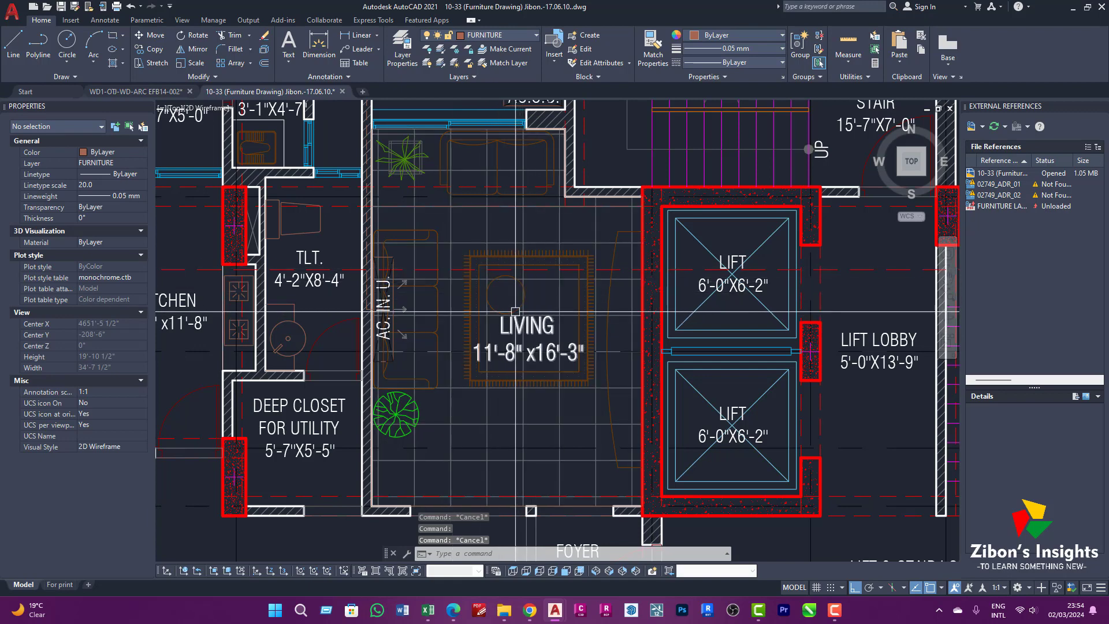
Step: Draw a rectangle about 5' wide over the rug block in the living room, from its upper-left to its lower-right frame corner
scroll(517, 271, up, 2)
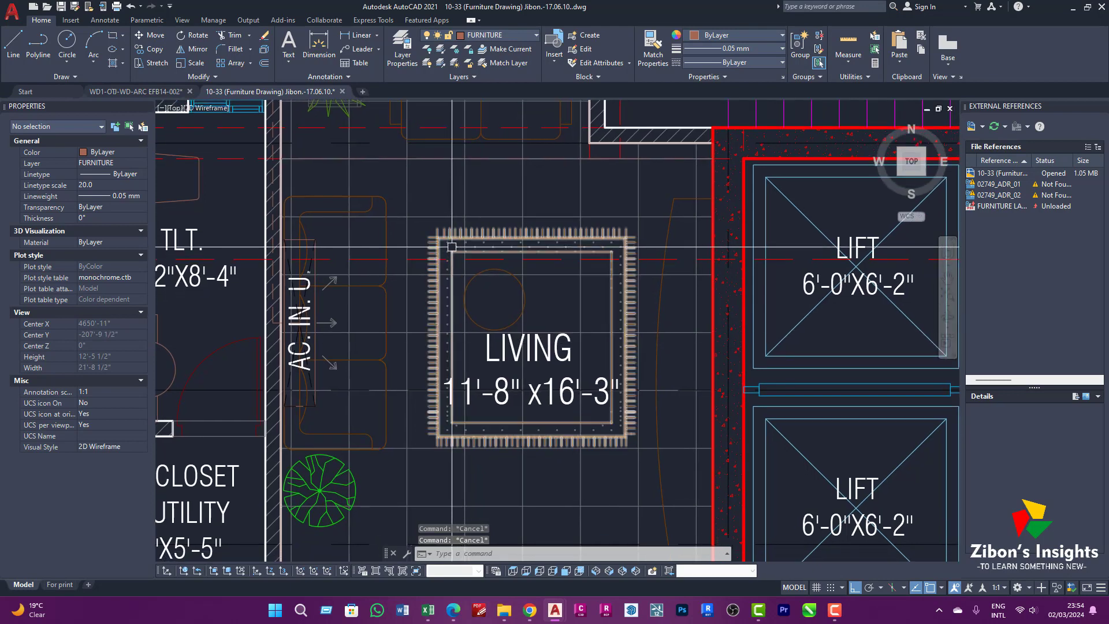
scroll(459, 262, up, 4)
key(Return)
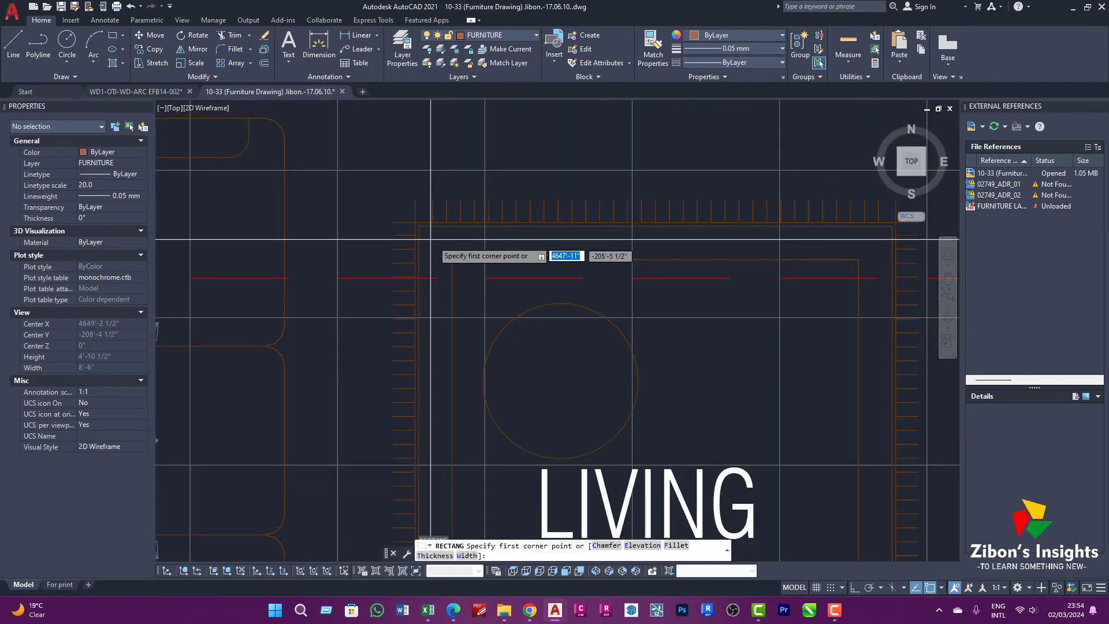
click(424, 231)
scroll(439, 260, down, 4)
scroll(462, 301, up, 3)
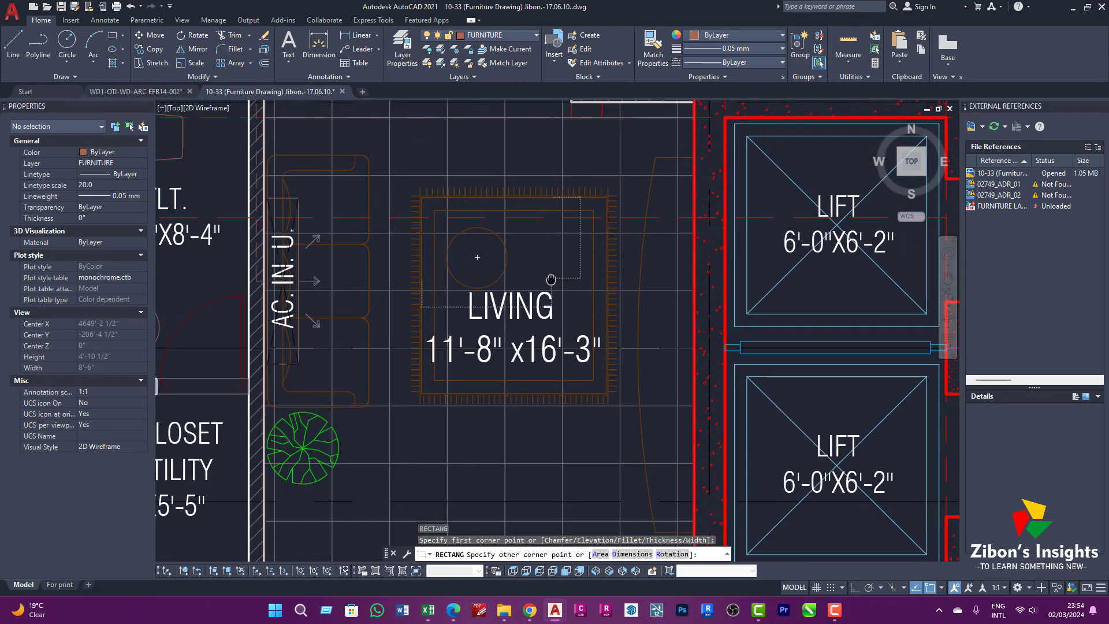
scroll(629, 378, up, 3)
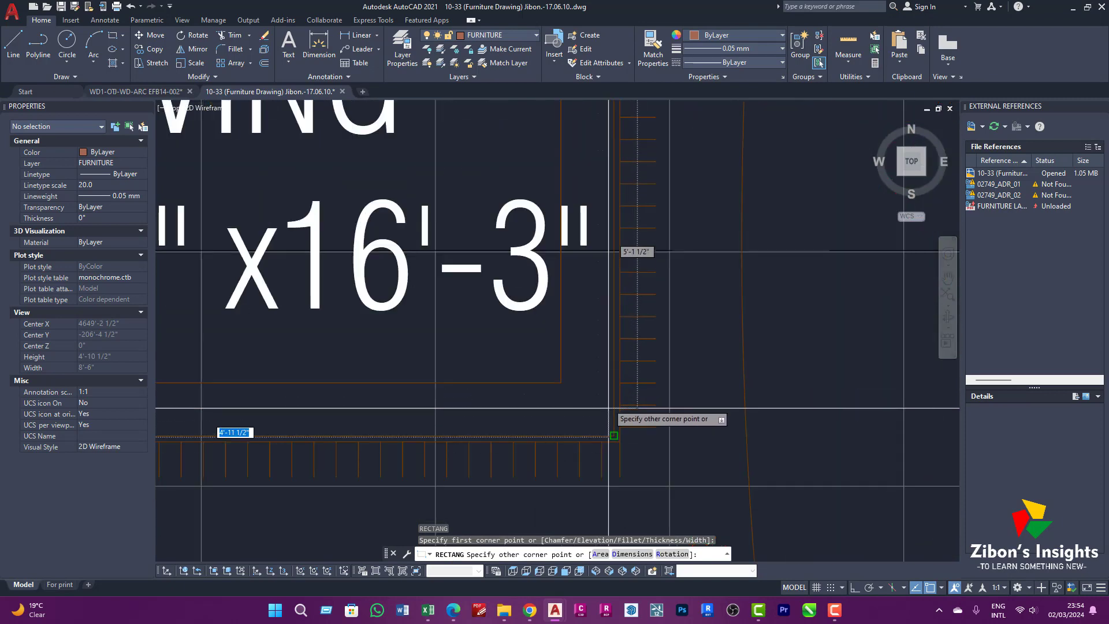
click(618, 443)
scroll(621, 405, down, 7)
scroll(476, 237, up, 8)
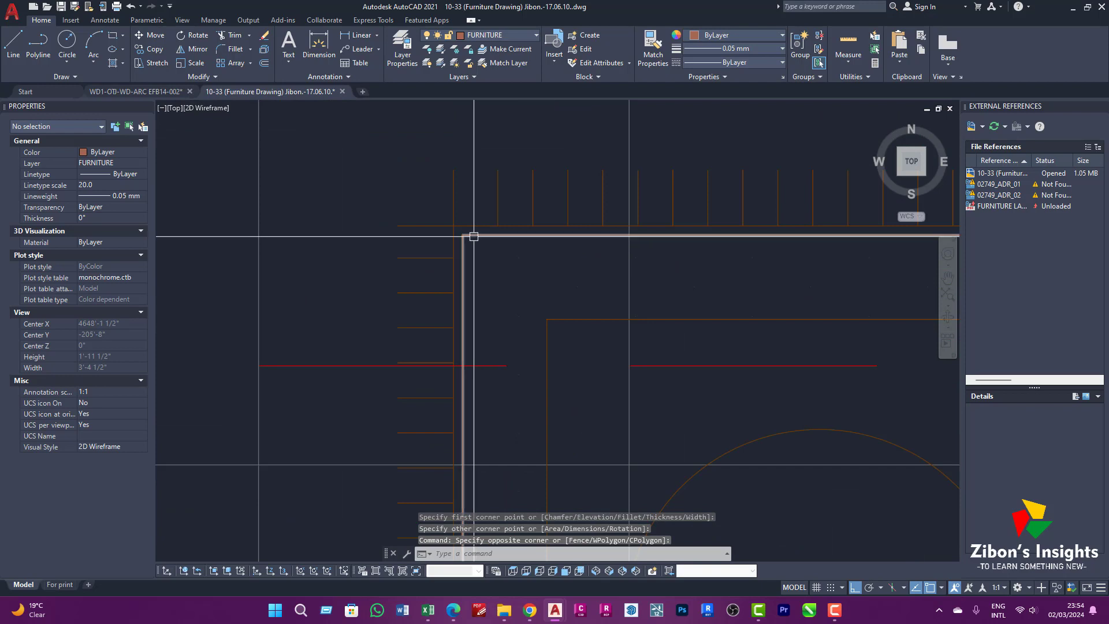
Step: Stretch the rectangle's upper-left corner out to the rug's outer frame corner and clear the selection
click(468, 246)
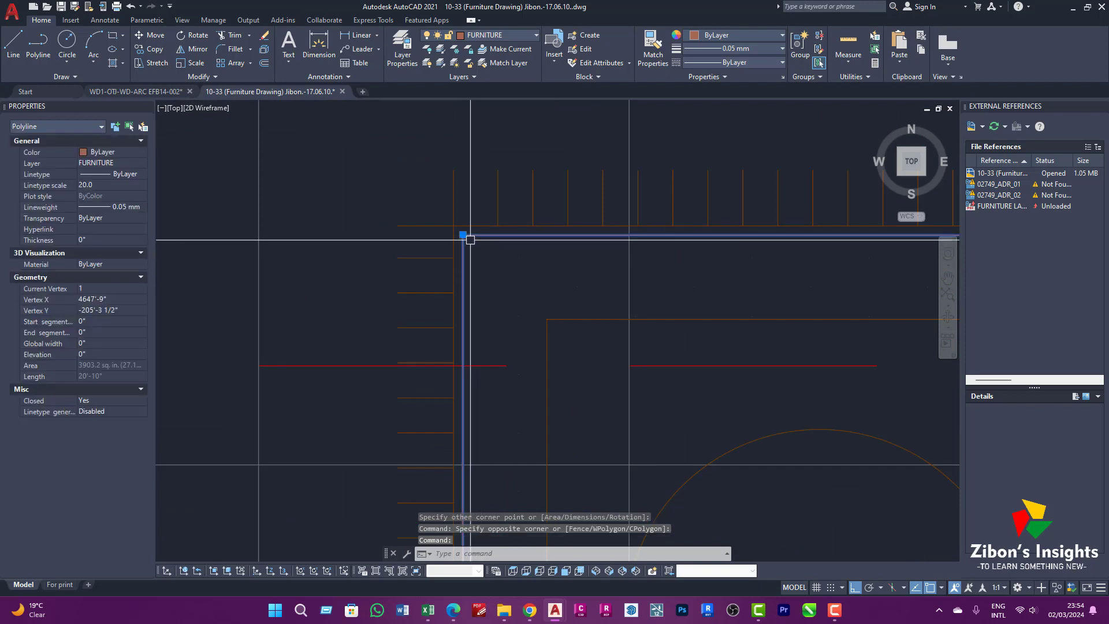
click(463, 234)
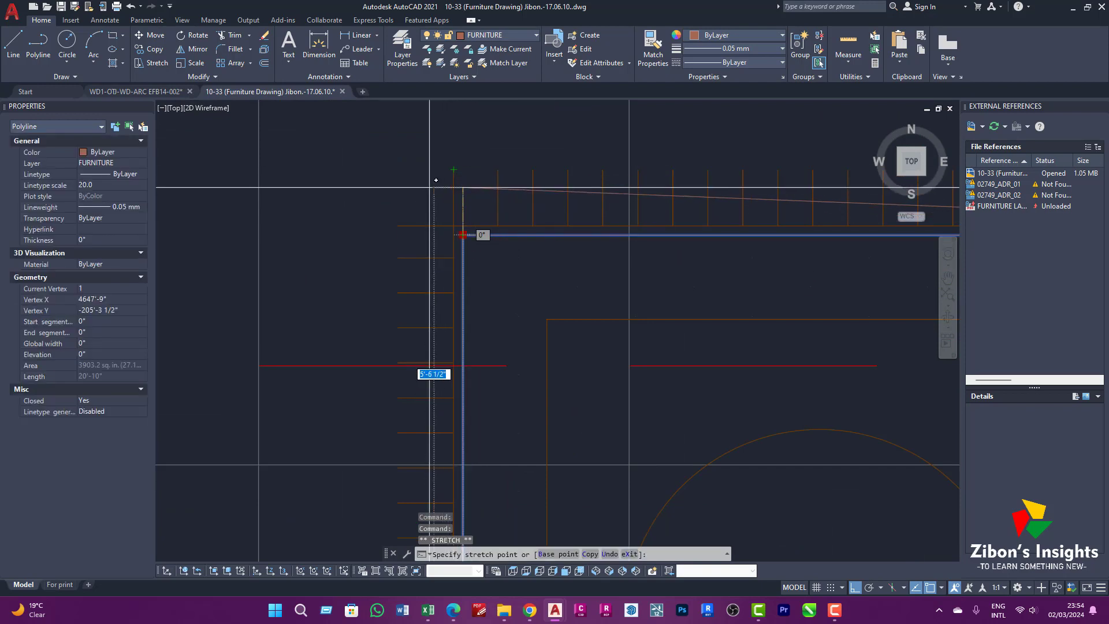
click(454, 226)
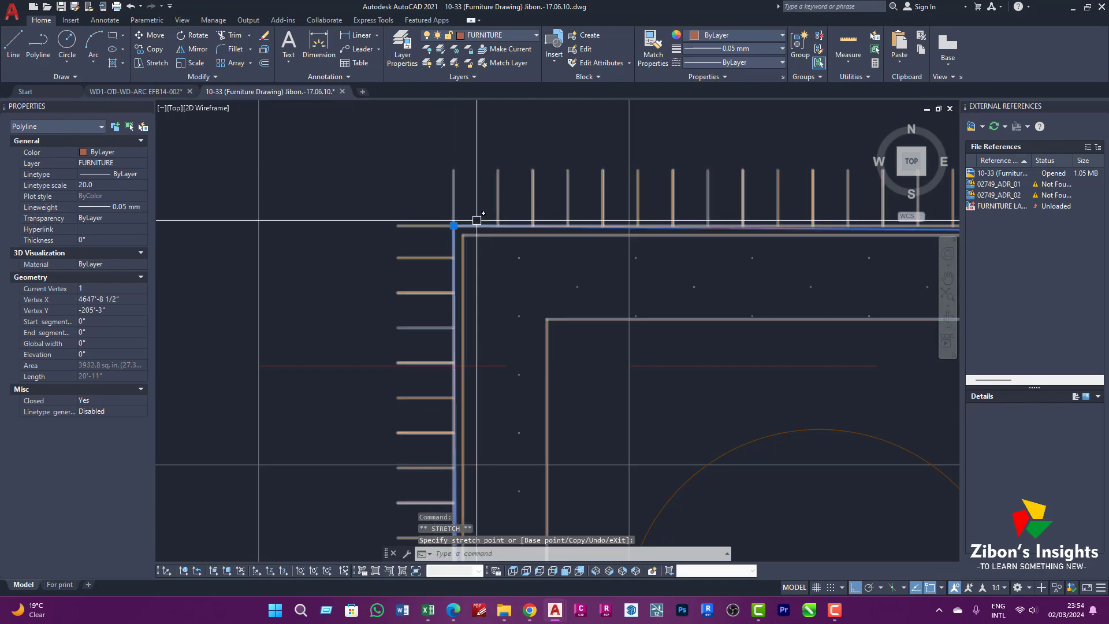
scroll(453, 232, down, 8)
key(Escape)
text(w)
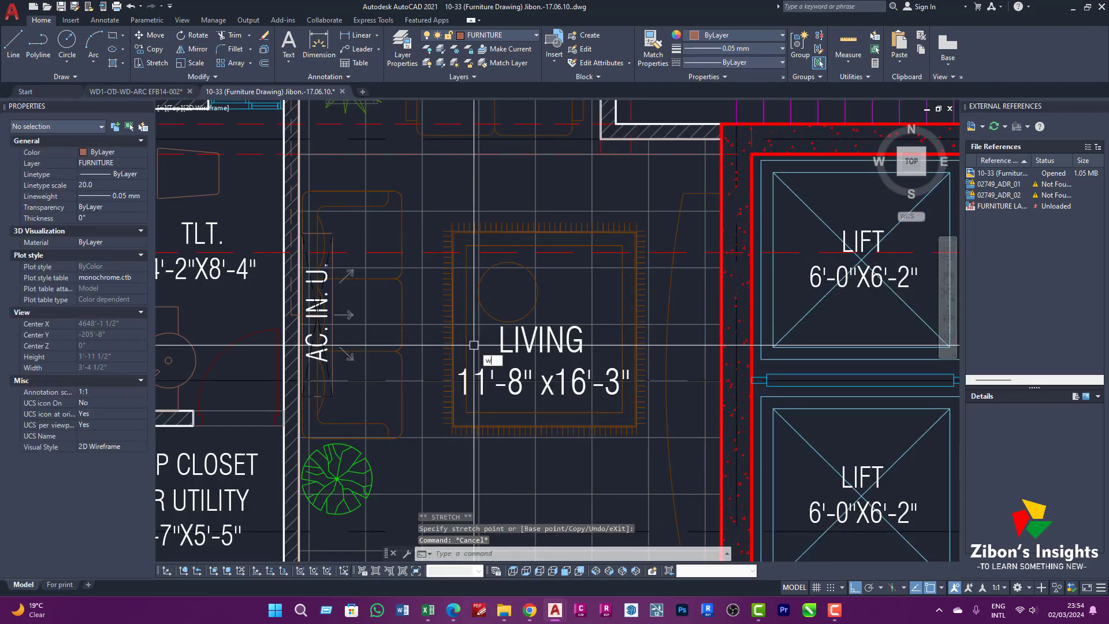
text(ip)
key(Return)
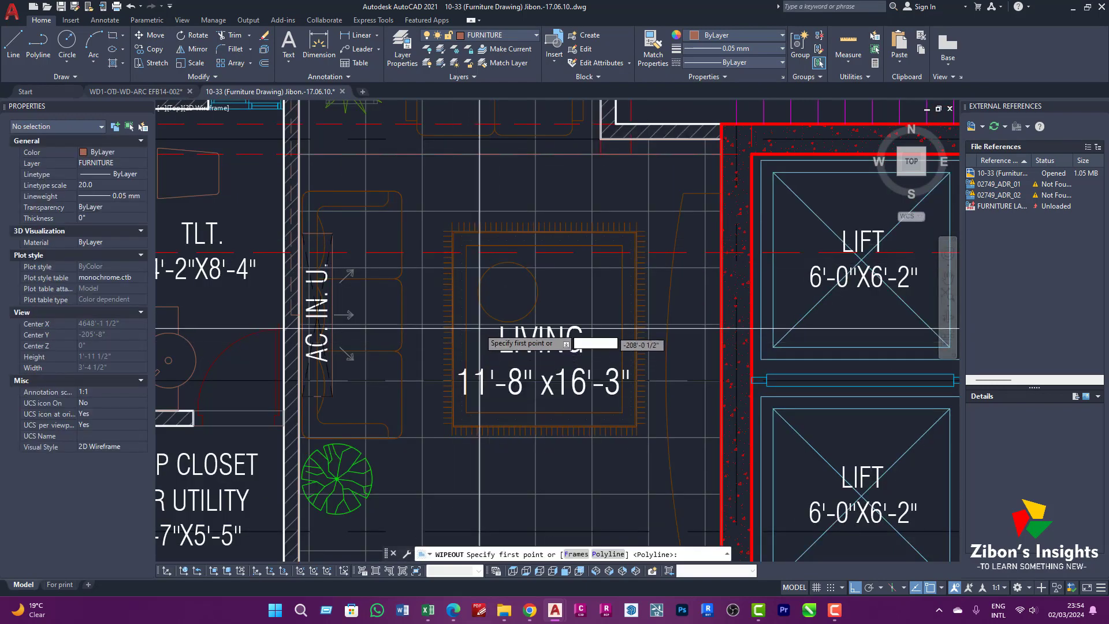
key(Escape)
Step: Create a wipeout from the closed rectangle over the living room rug with the Polyline option, erasing the source polyline
text(wip)
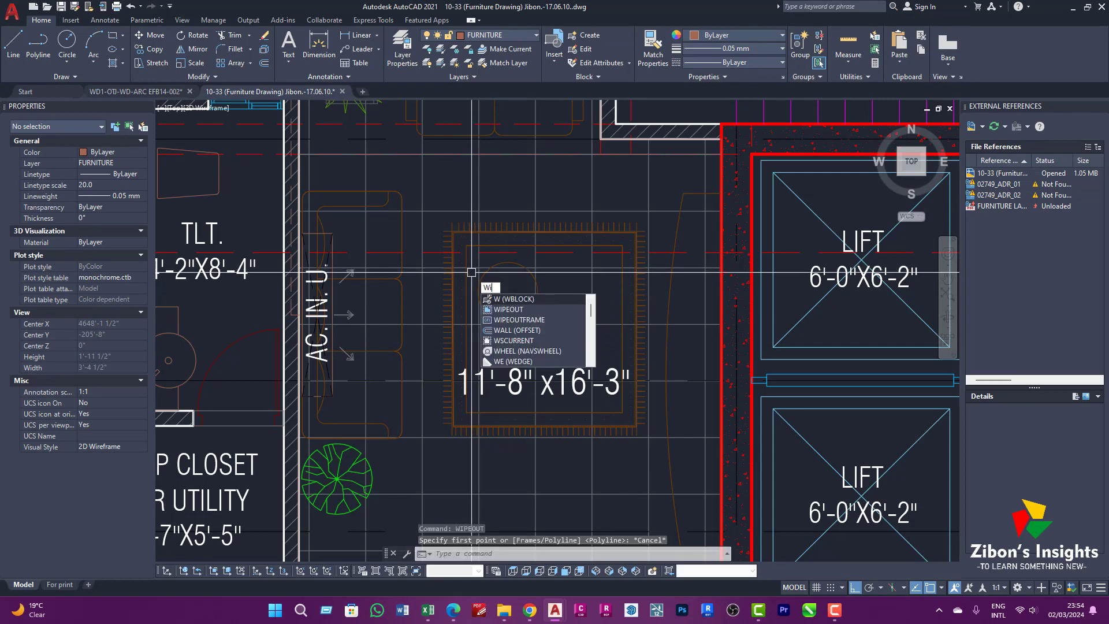
click(514, 300)
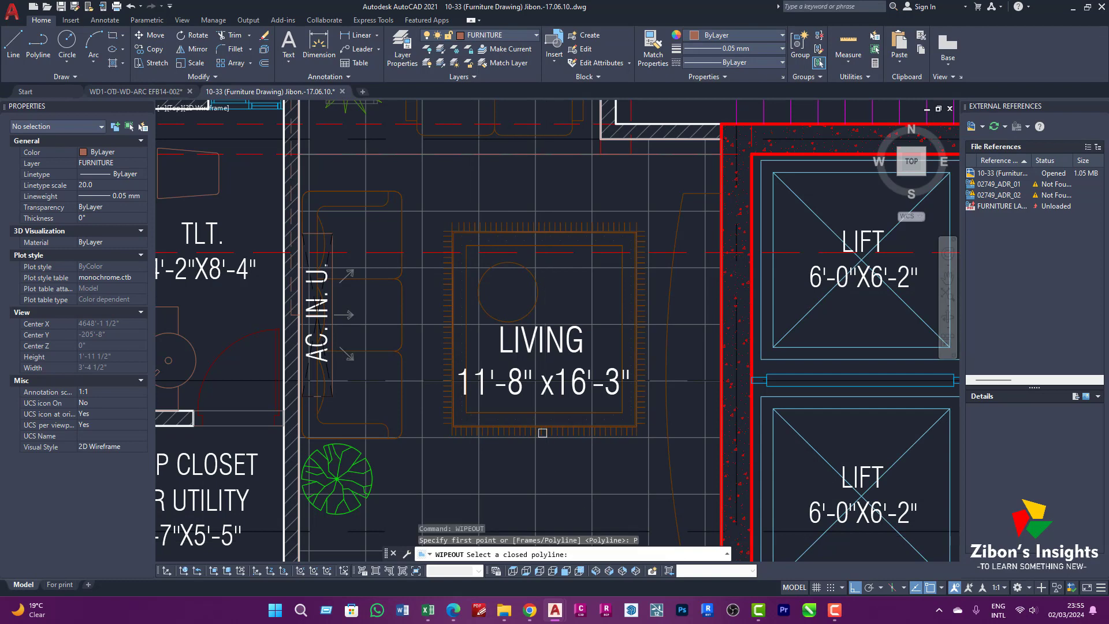
scroll(455, 234, up, 4)
click(457, 229)
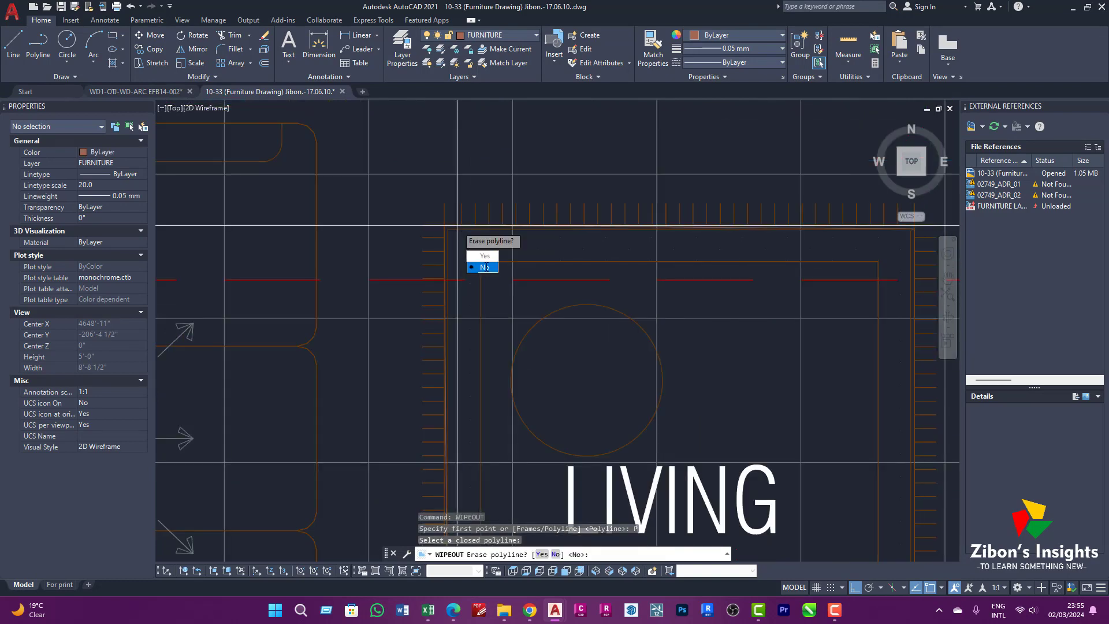
click(484, 258)
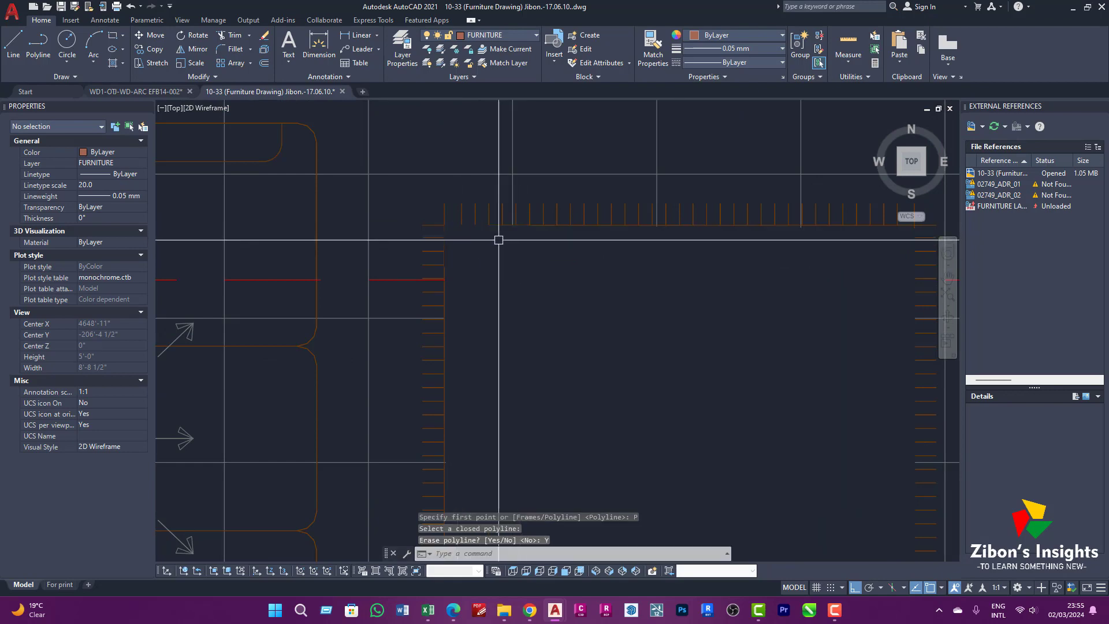
scroll(499, 240, down, 4)
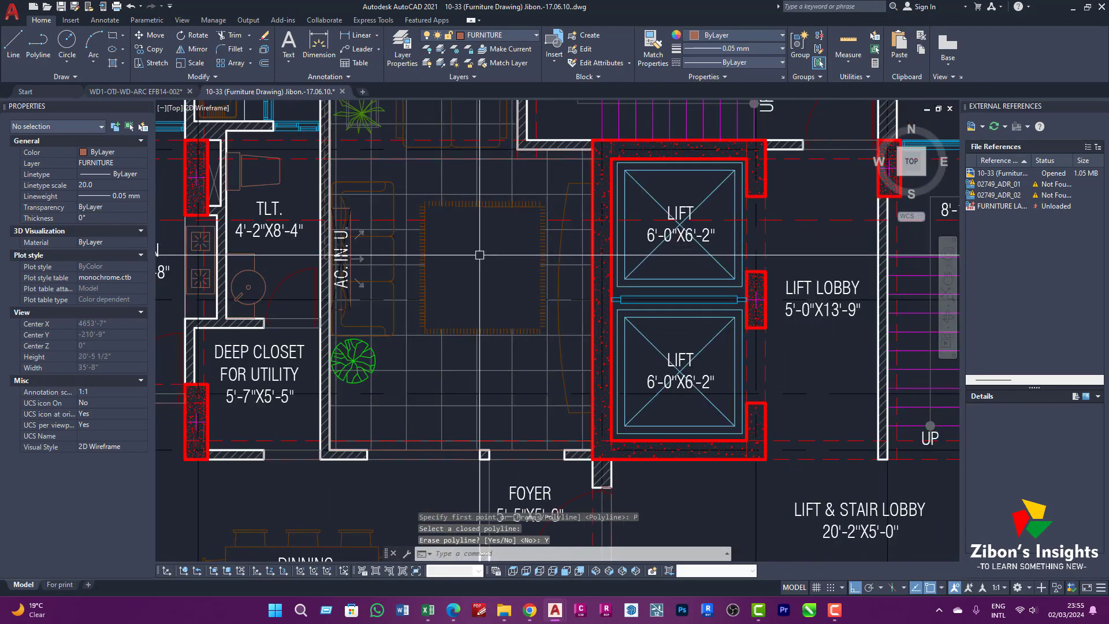
Step: Bring the living room rug block to the front of the draw order and clear the selection
scroll(515, 206, up, 2)
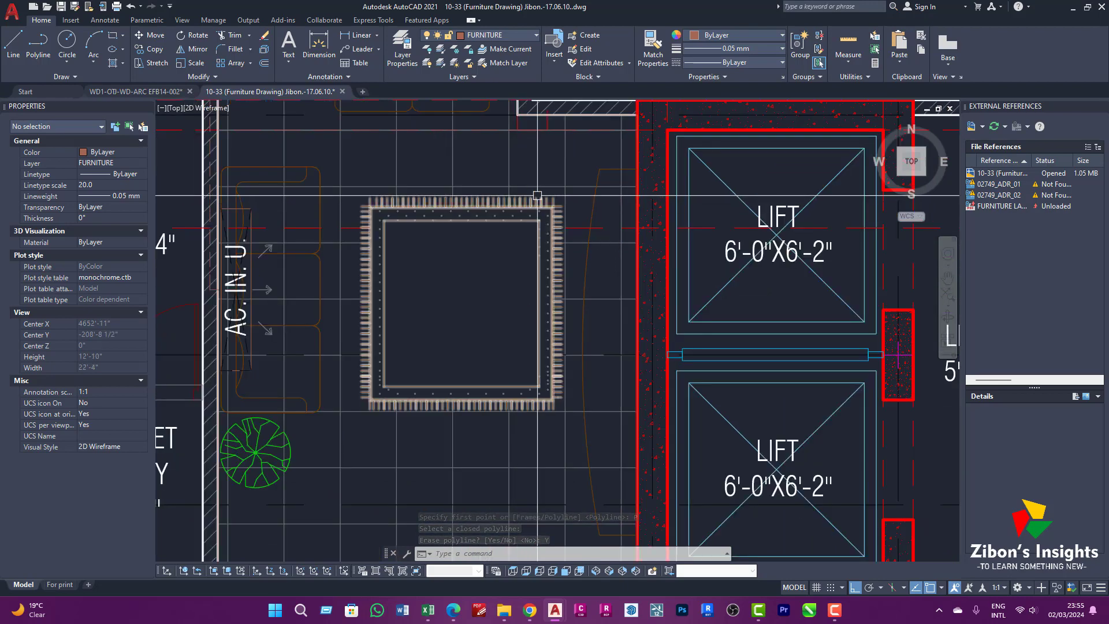
click(543, 198)
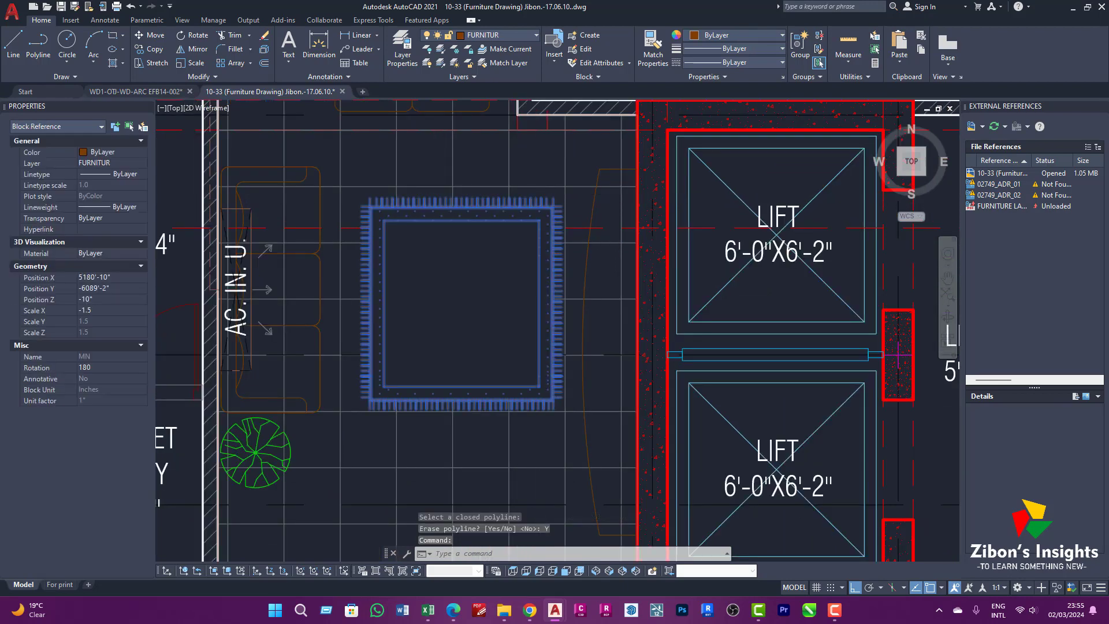
right_click(539, 200)
mouse_move(595, 398)
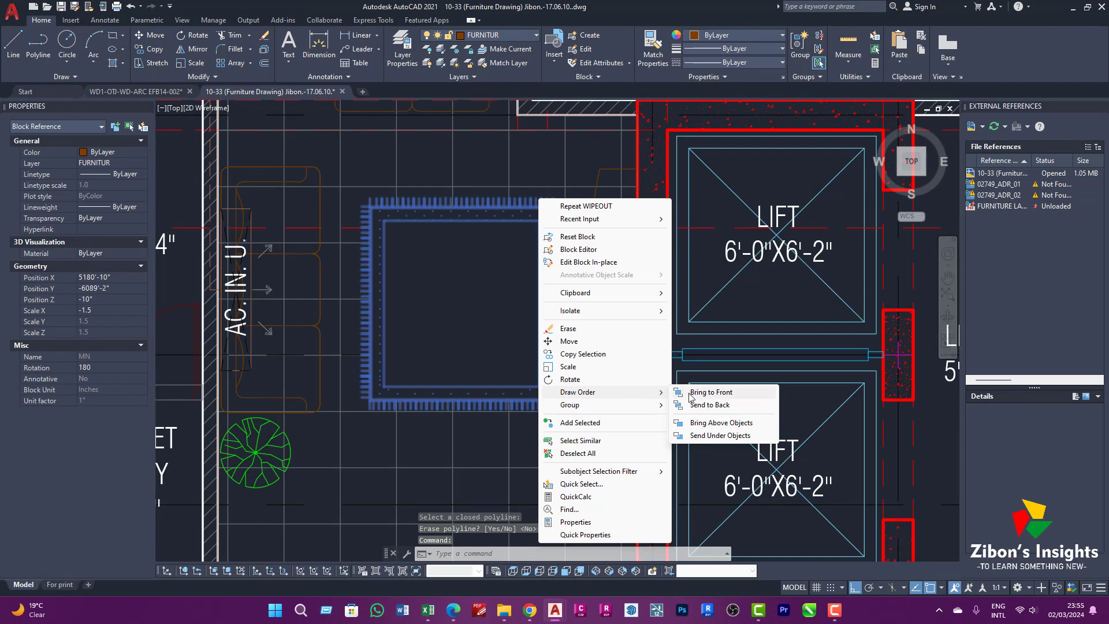
click(710, 392)
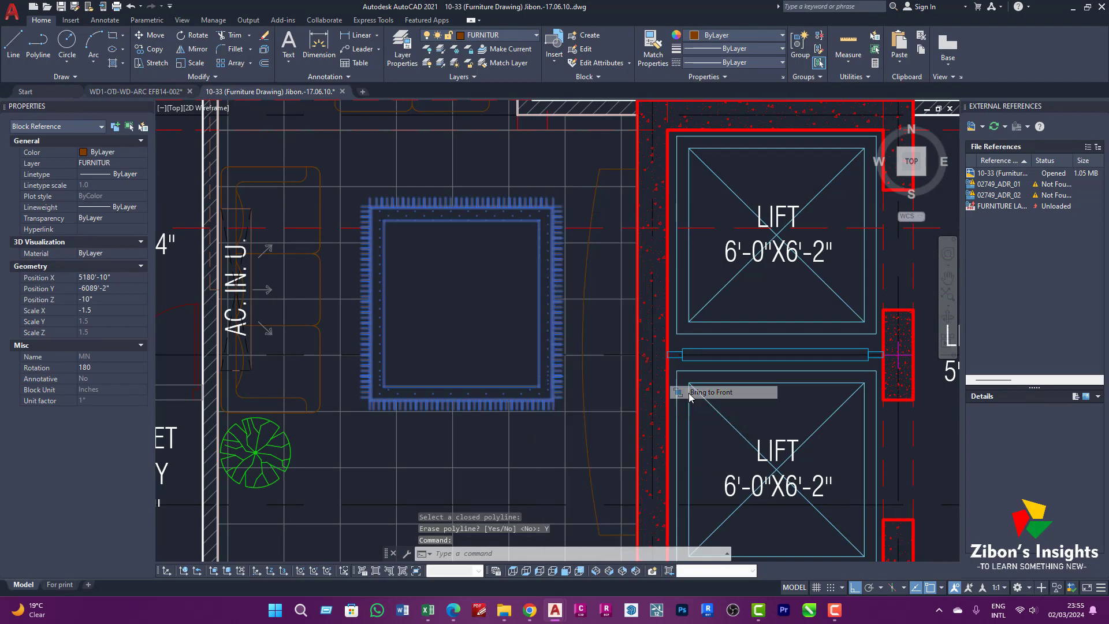
click(544, 206)
scroll(403, 215, up, 4)
key(Escape)
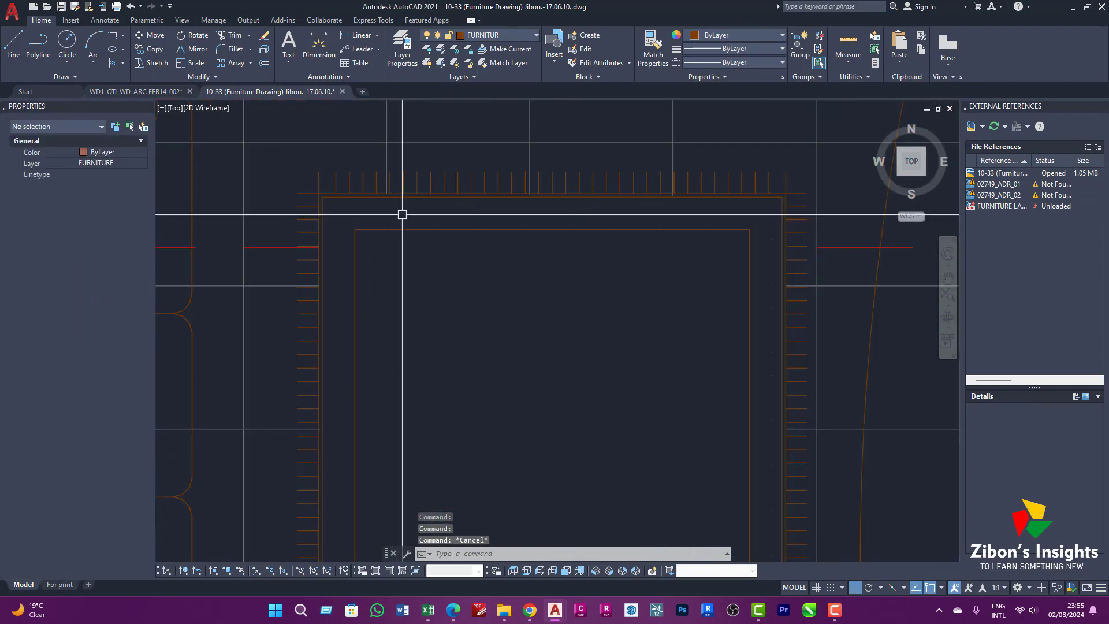
scroll(402, 214, down, 3)
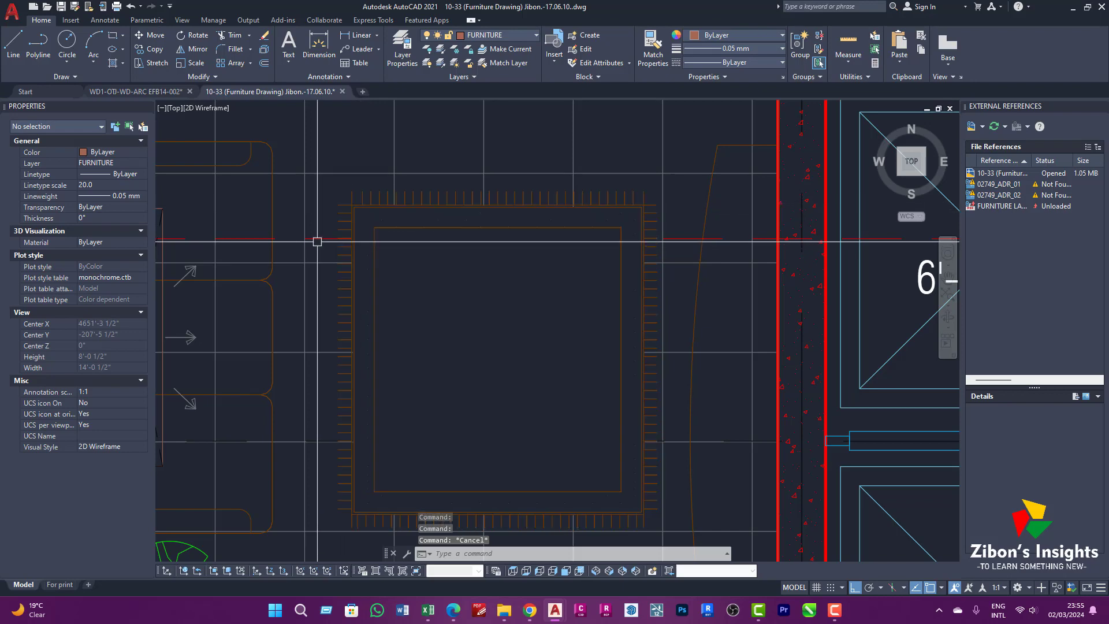
scroll(358, 205, up, 5)
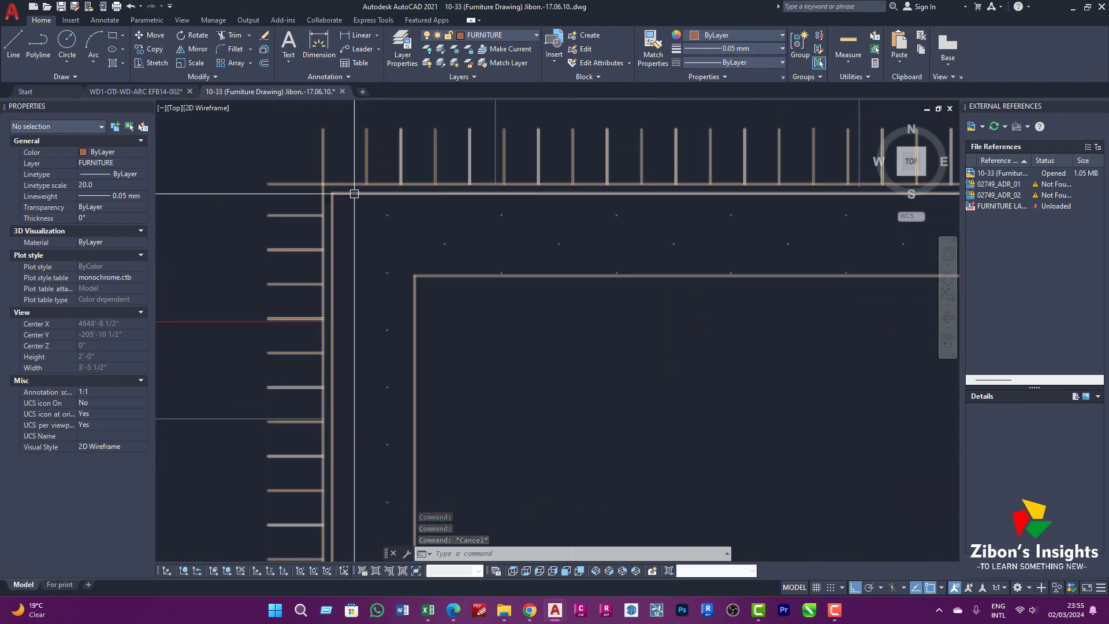
click(355, 193)
key(Escape)
scroll(358, 197, down, 8)
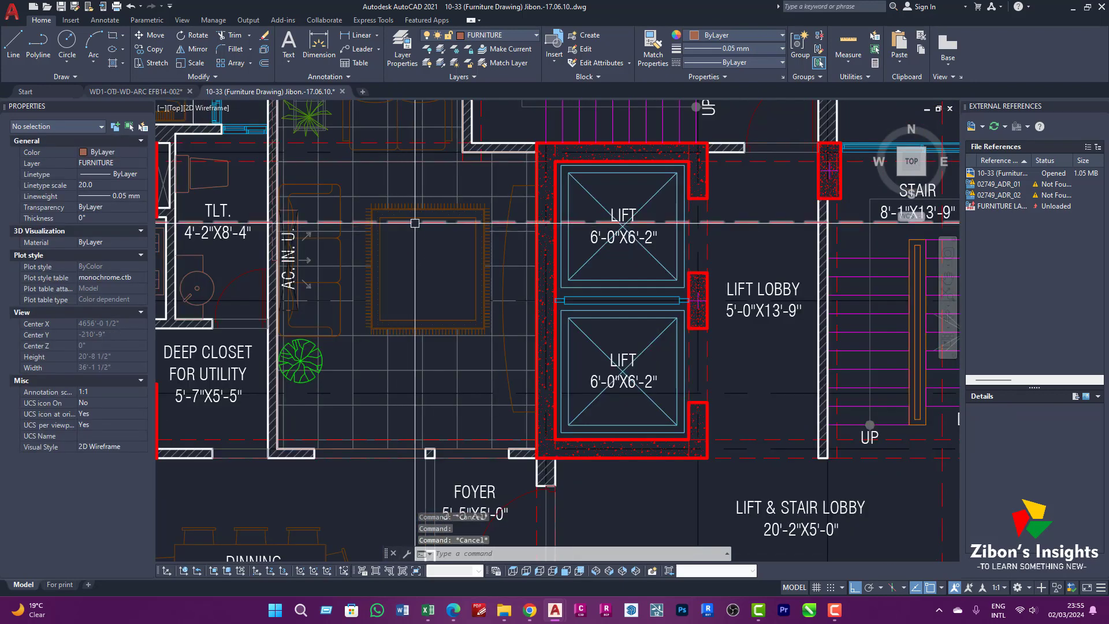
Step: Erase the rug block in the living room and check the area it covered for the wipeout's edge
scroll(456, 236, up, 5)
click(474, 214)
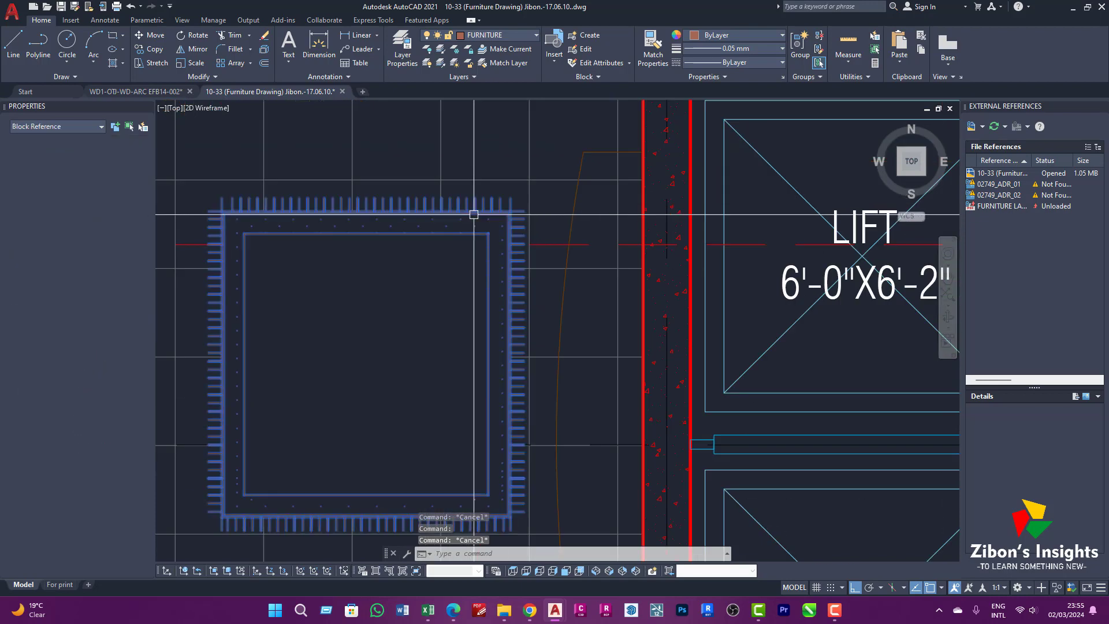
text(E)
key(Return)
click(502, 188)
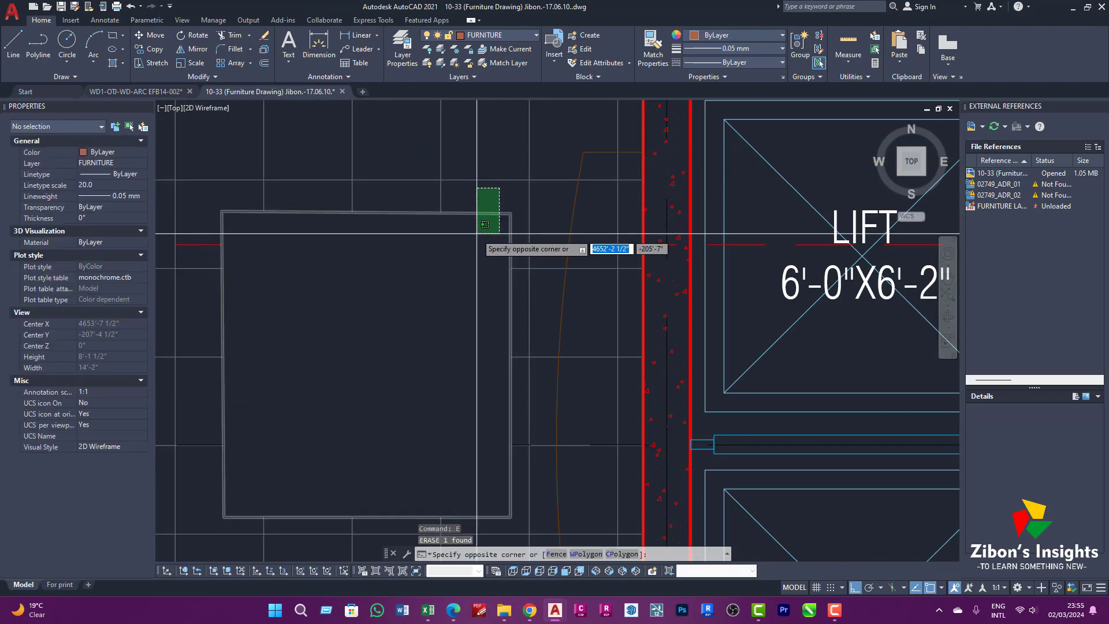
click(475, 238)
key(Escape)
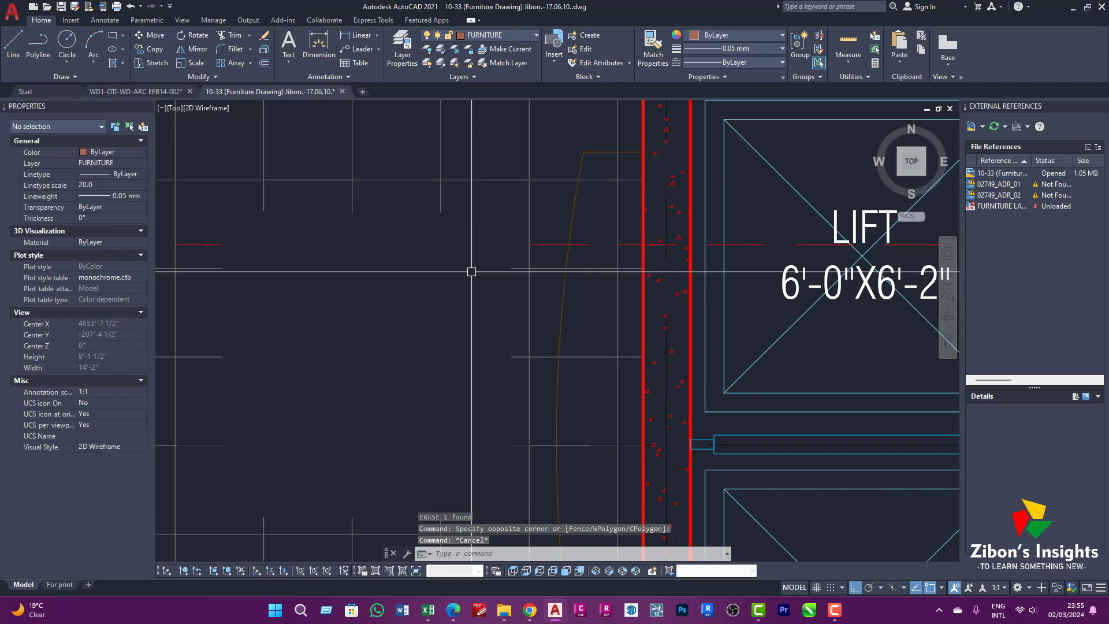
Step: Set the wipeout Frames mode to ON with the rug block removed and inspect the living room
text(WIp)
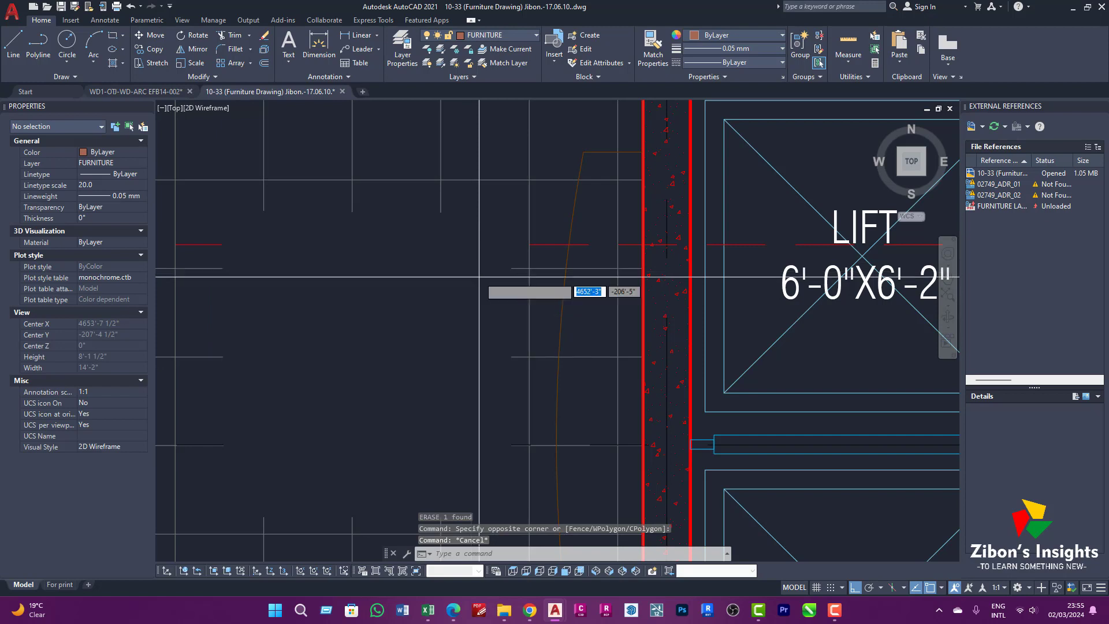
key(Return)
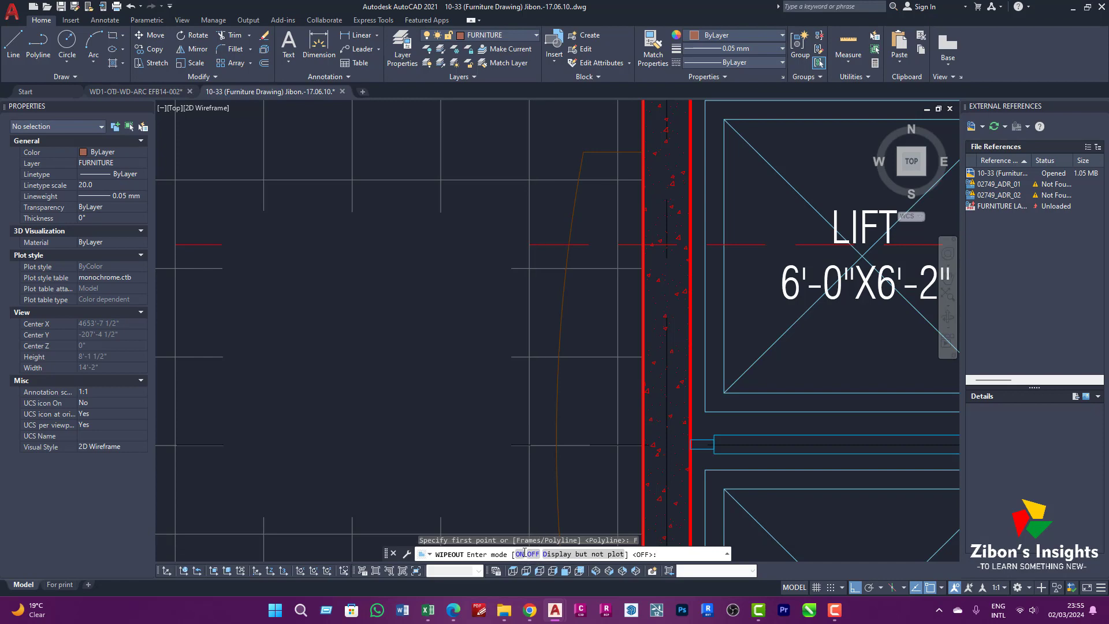
click(519, 554)
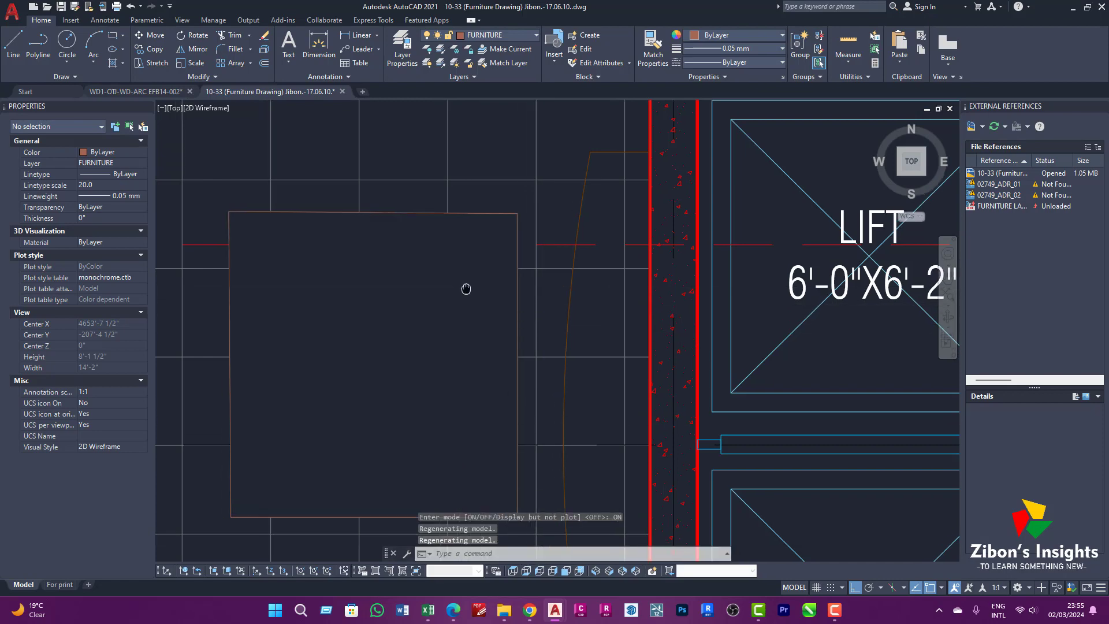
scroll(413, 227, down, 5)
scroll(449, 290, up, 3)
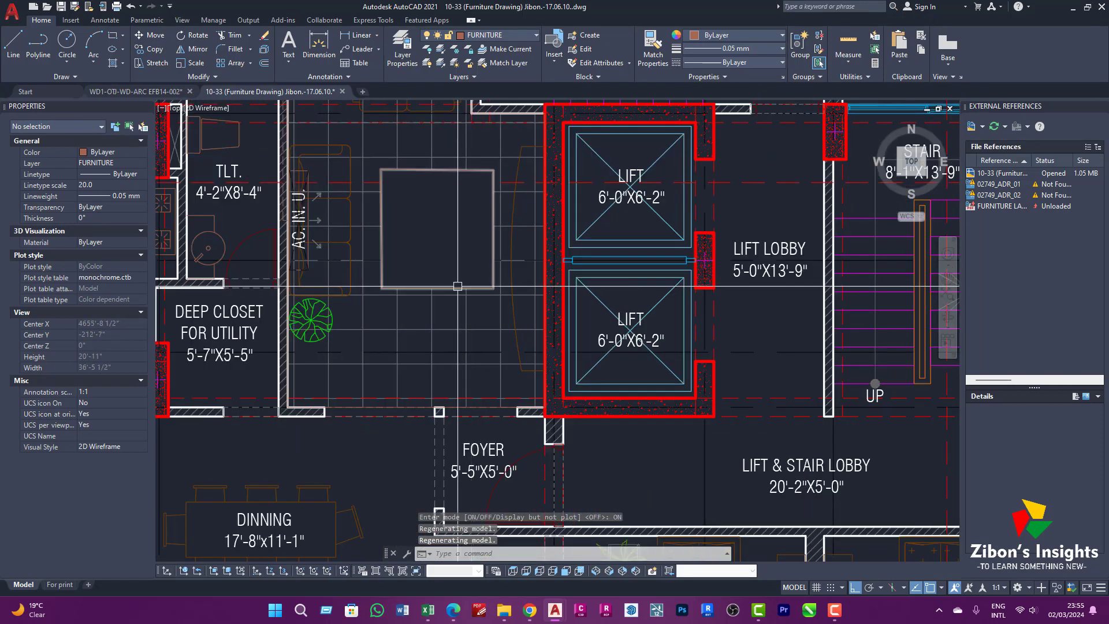
Step: Undo the wipeout frame change and the erasing of the rug block
scroll(449, 288, up, 3)
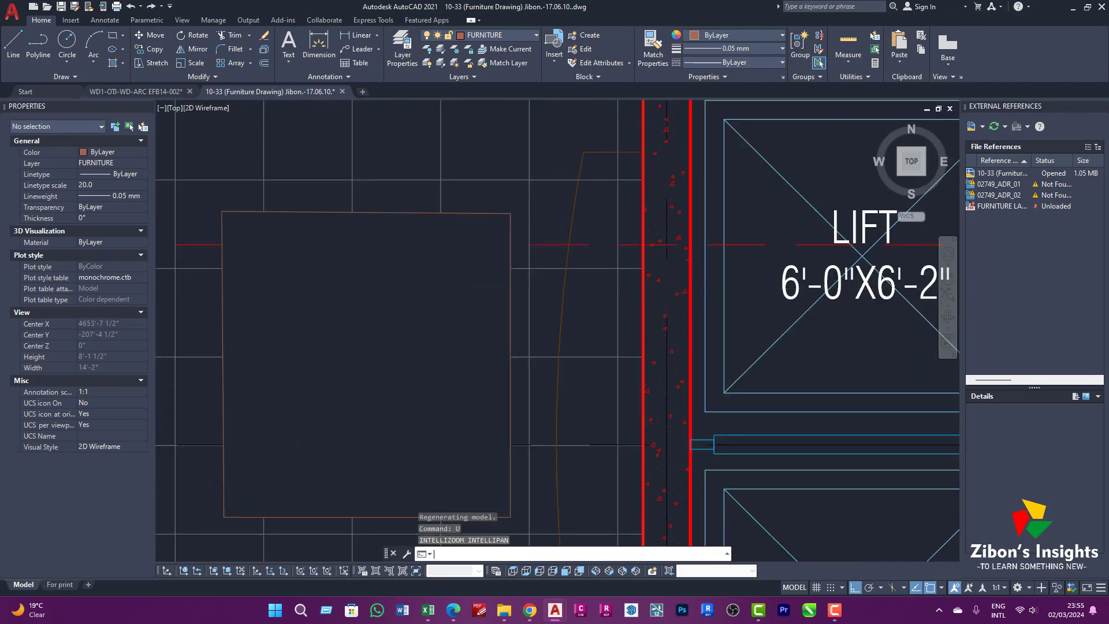
key(Return)
scroll(451, 225, up, 2)
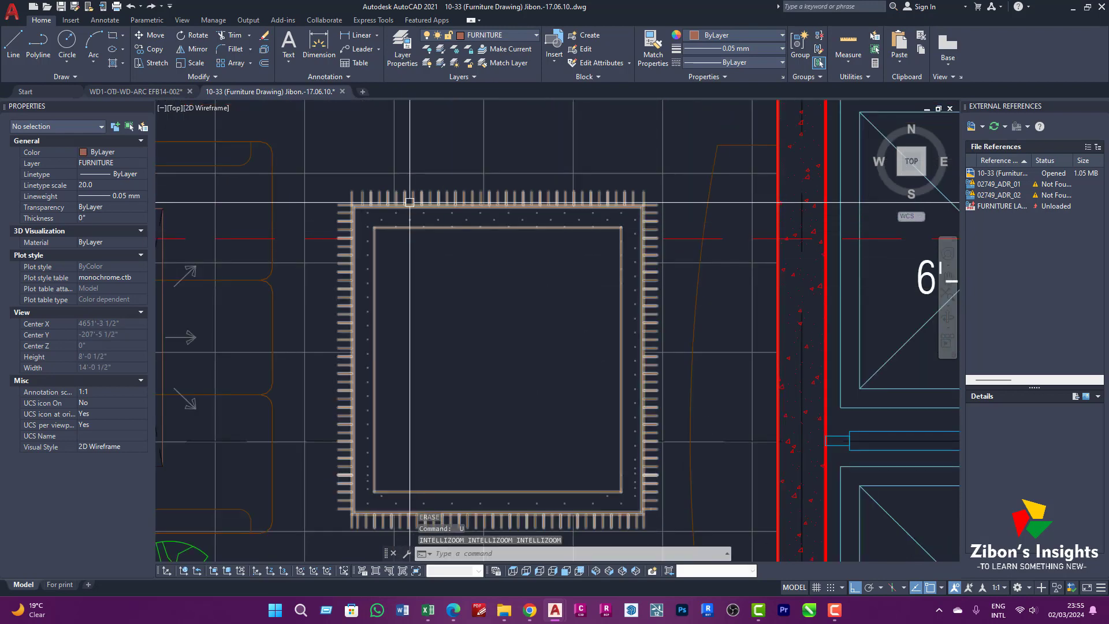
Step: Turn wipeout frames ON for the drawing with the rug block in place
text(w)
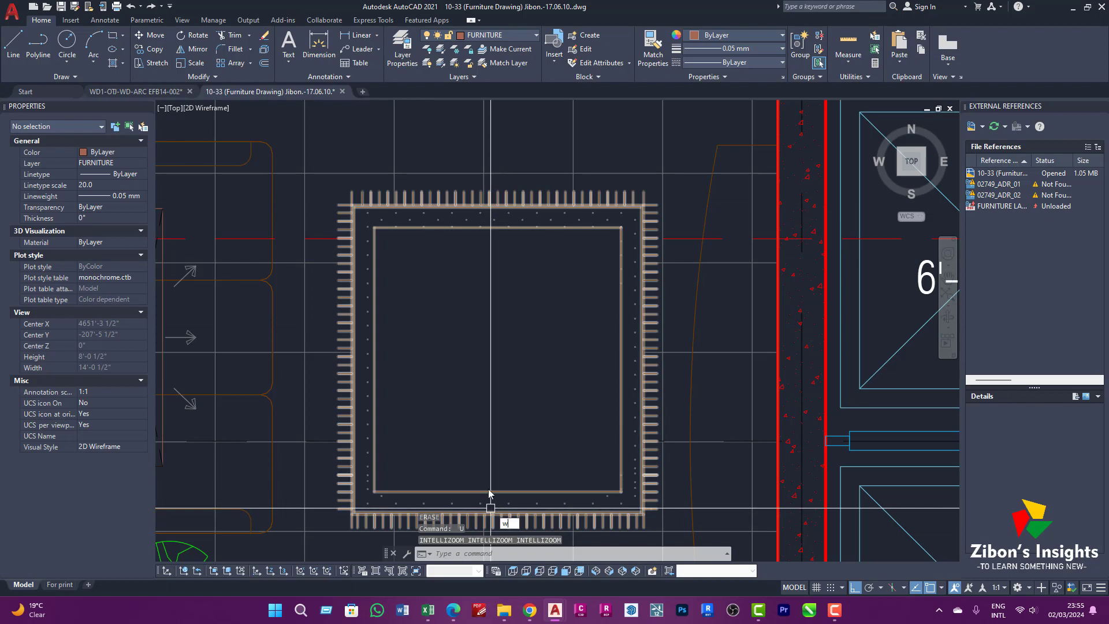
text(ipeout)
key(Return)
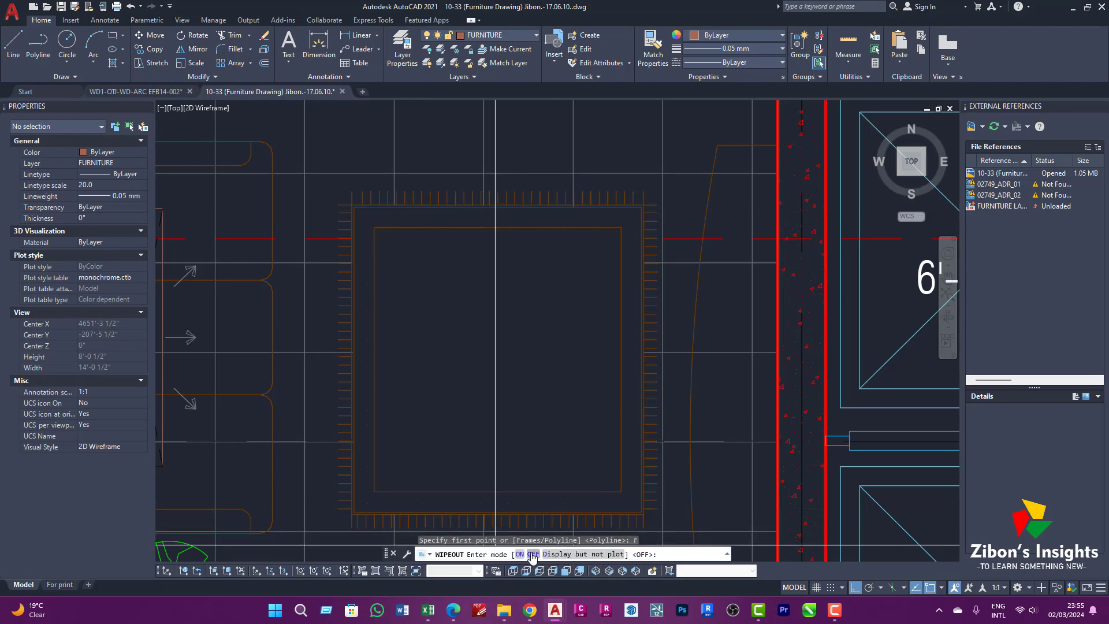
click(519, 554)
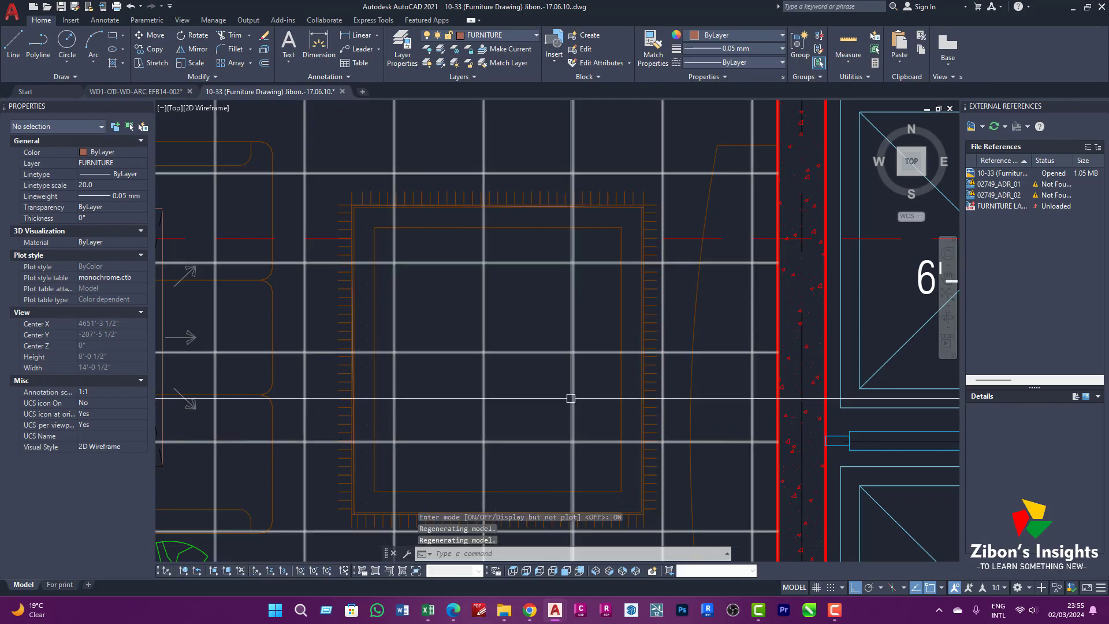
key(Escape)
Step: Move the rug block straight down a few inches off the wipeout frame and undo the move
click(359, 207)
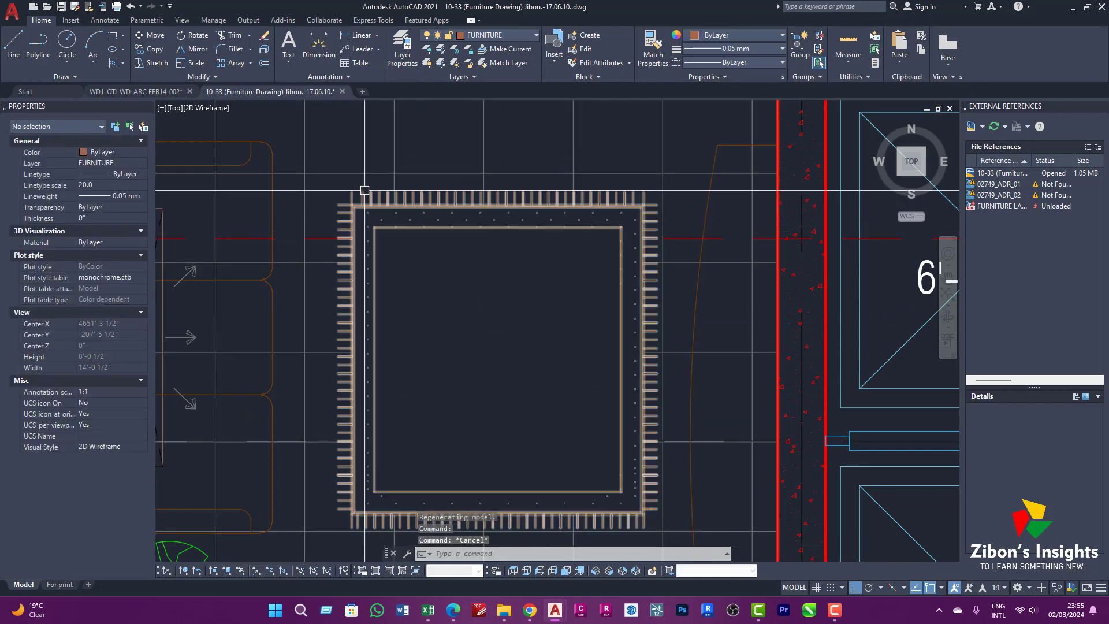
text(m)
key(Return)
click(421, 147)
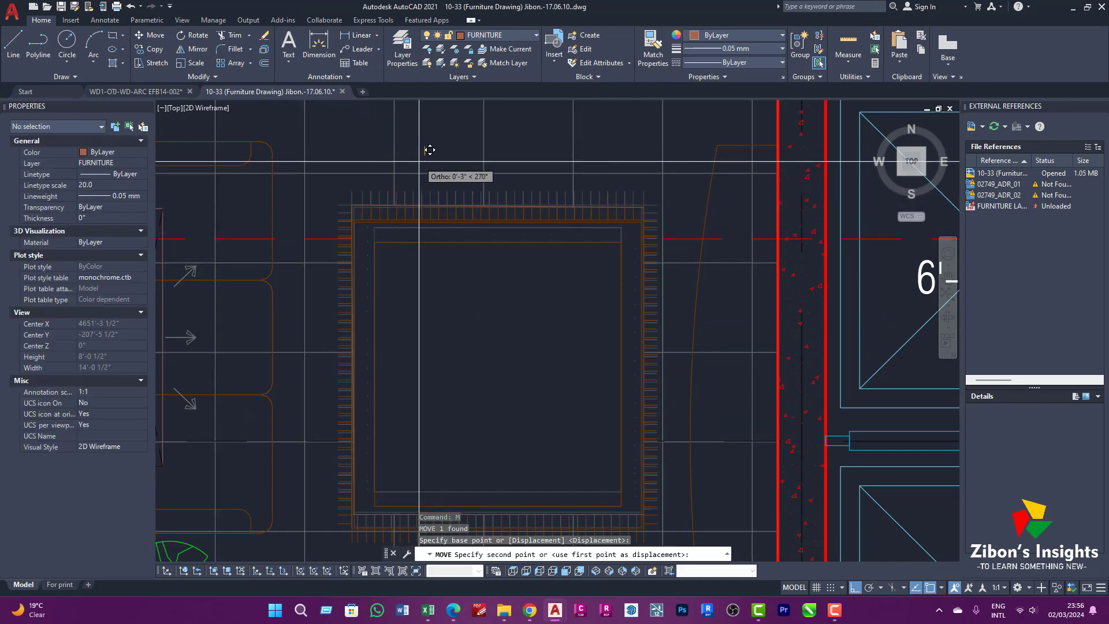
click(419, 167)
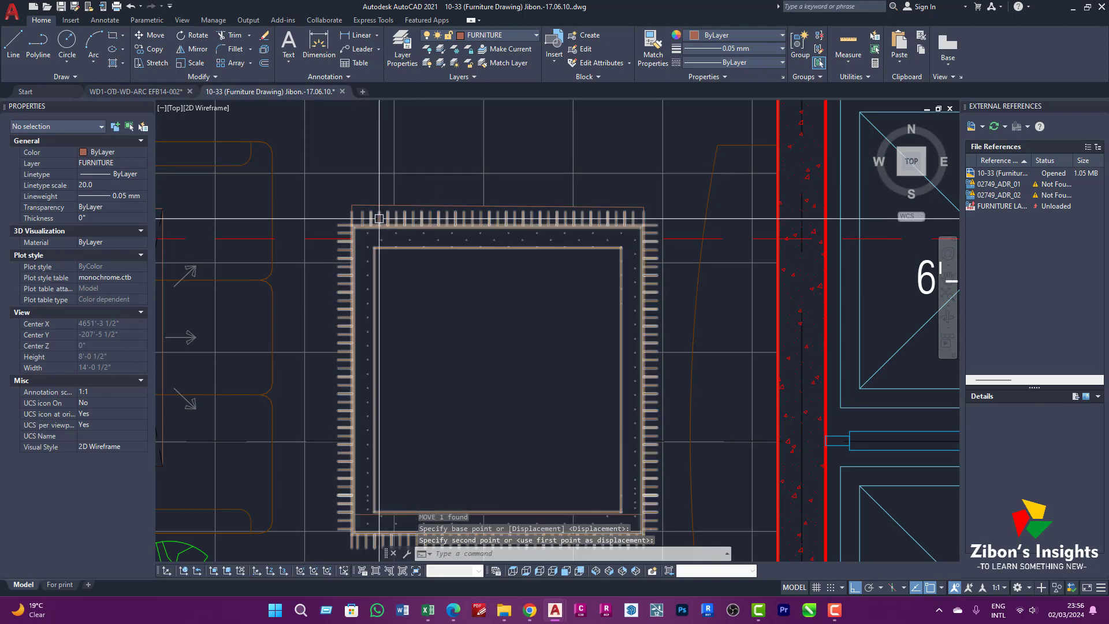
text(u)
key(Return)
Step: Select the wipeout frame around the rug and send the wipeout to the back of the draw order
click(350, 222)
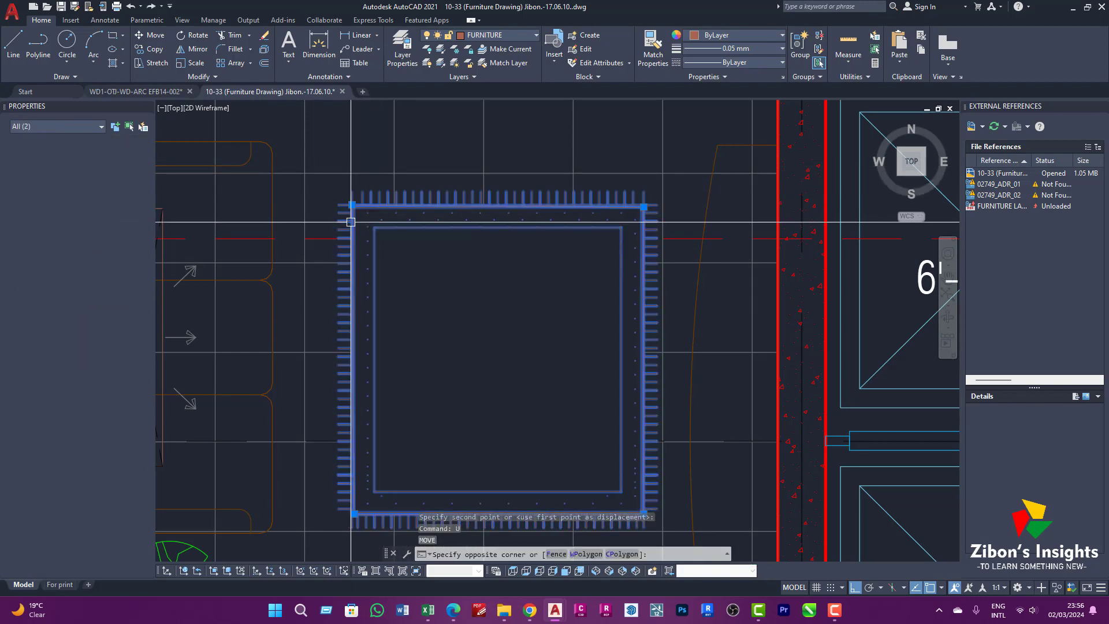
click(339, 203)
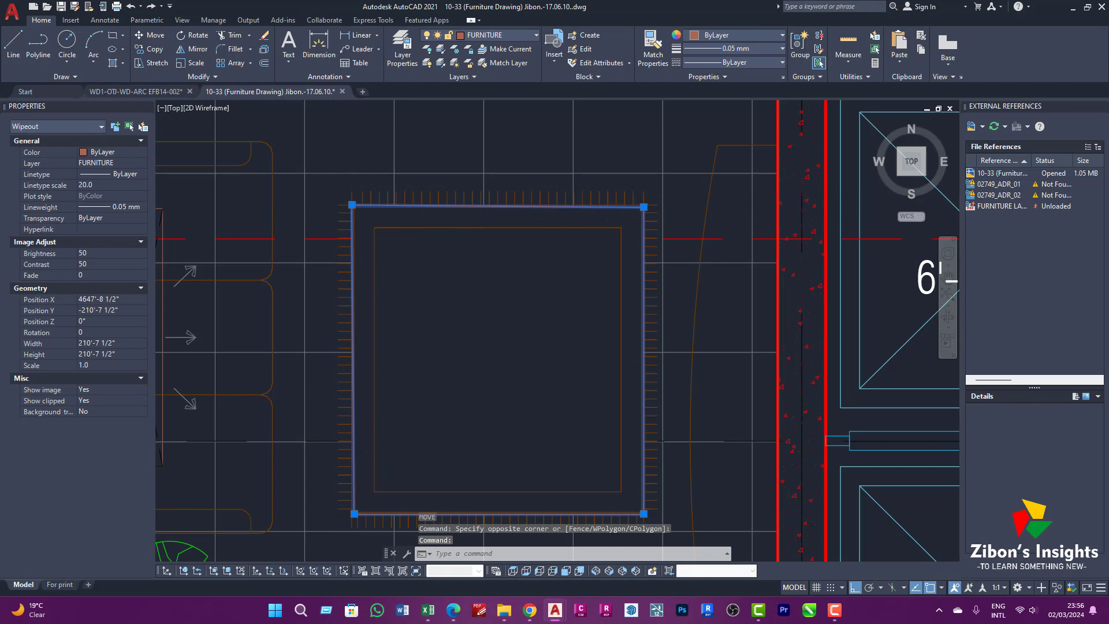
right_click(335, 190)
mouse_move(379, 329)
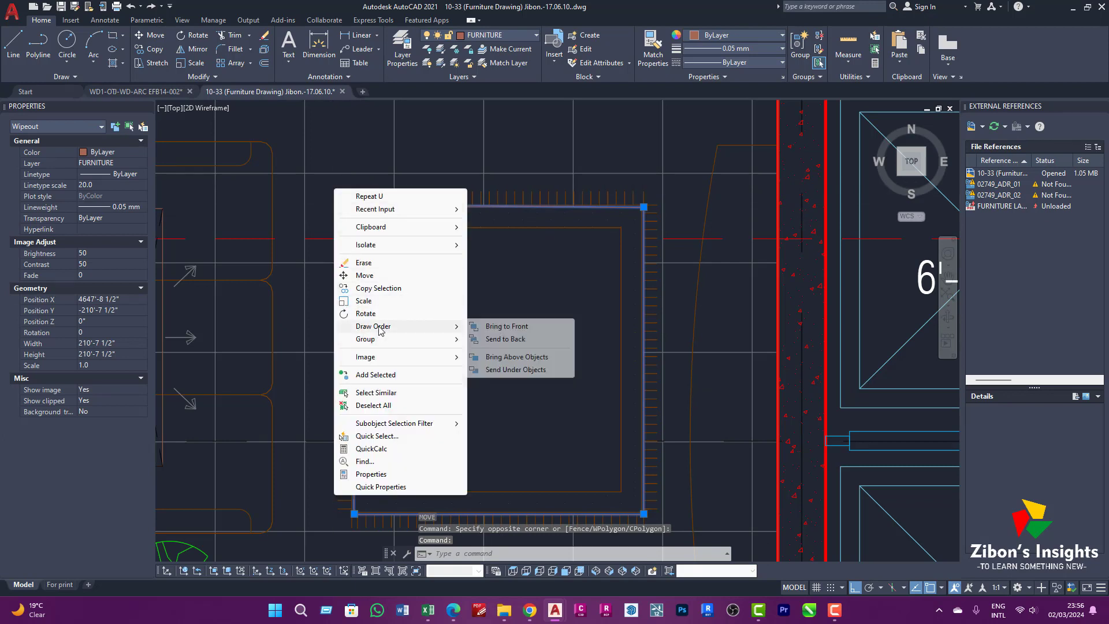
click(508, 339)
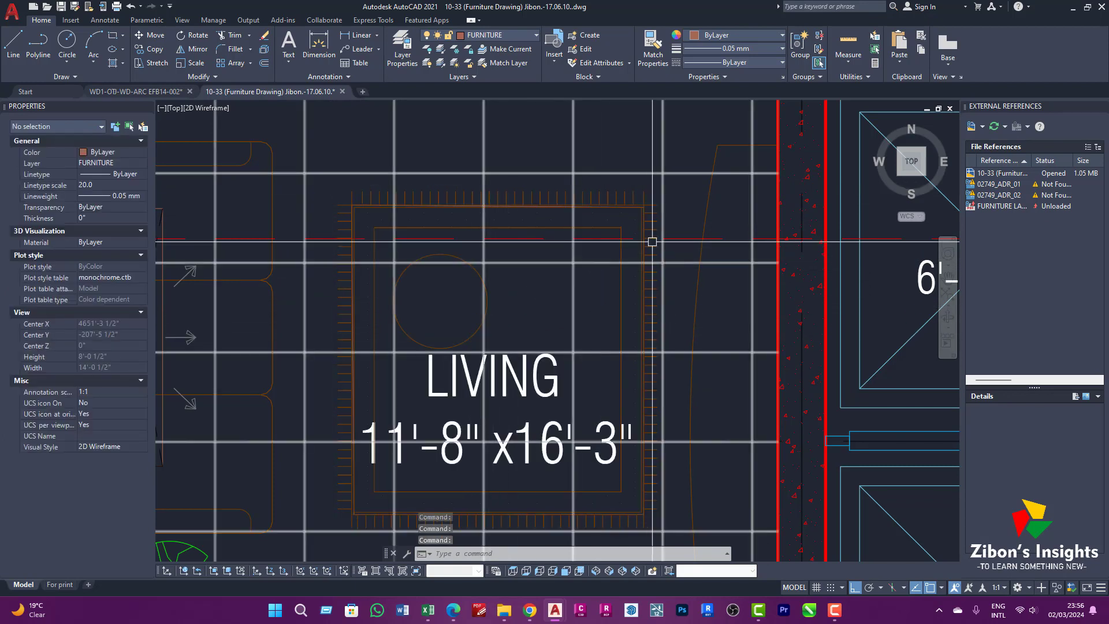
Step: Send the ANSI37 floor hatch in the living room to the back, behind the wipeout
click(673, 173)
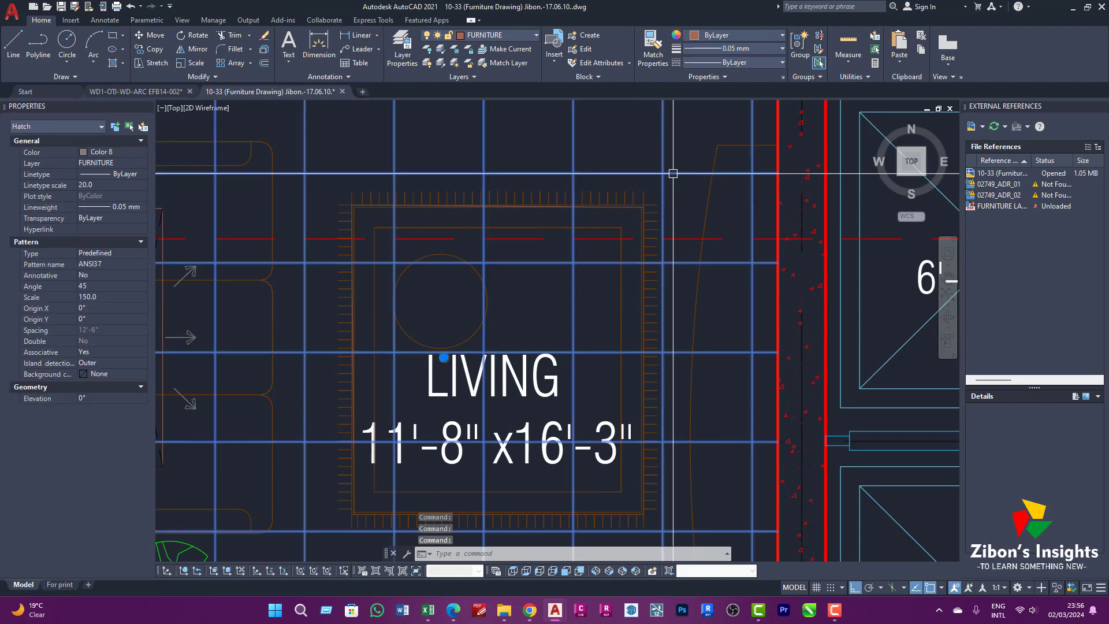
right_click(629, 148)
mouse_move(679, 354)
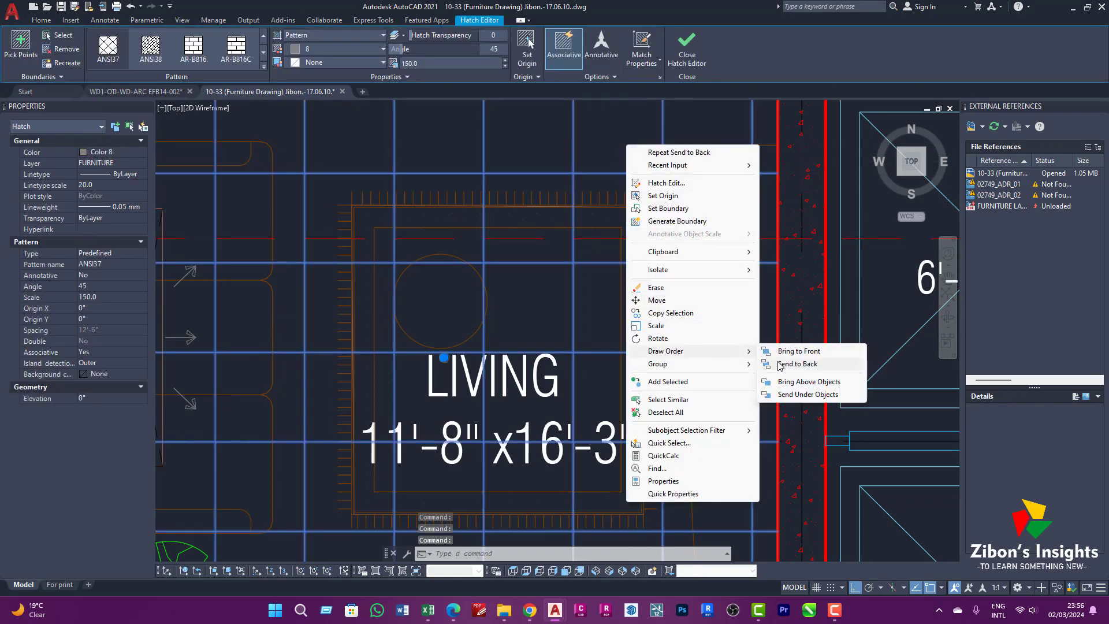
click(785, 366)
scroll(436, 305, down, 2)
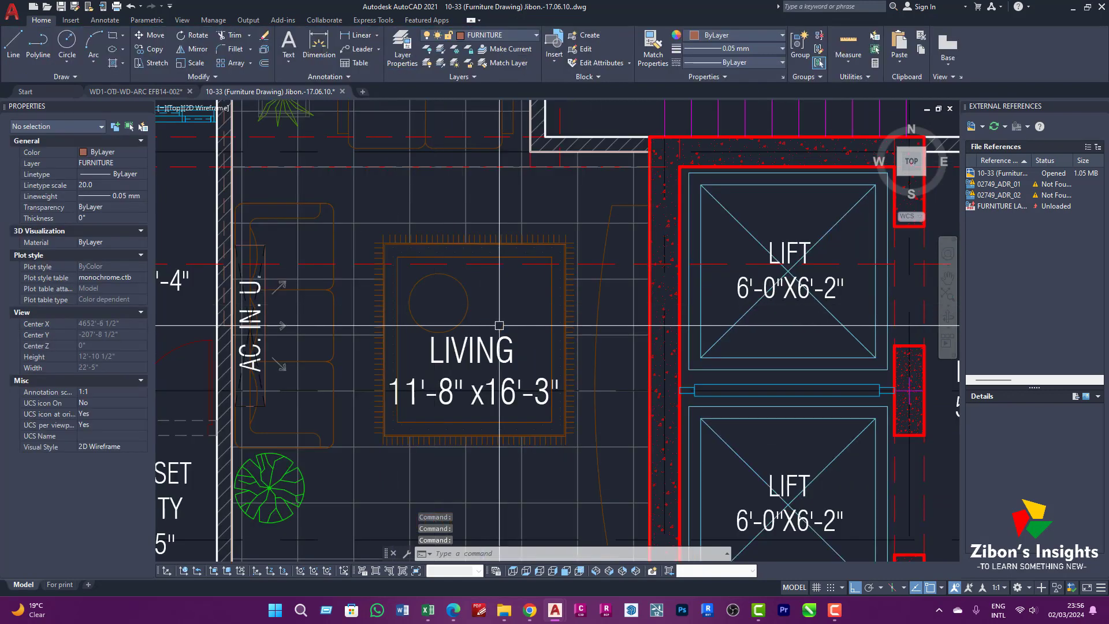
Step: Open the 2 SITER sofa block at the living room's upper wall in the Block Editor
middle_drag(439, 191, 485, 177)
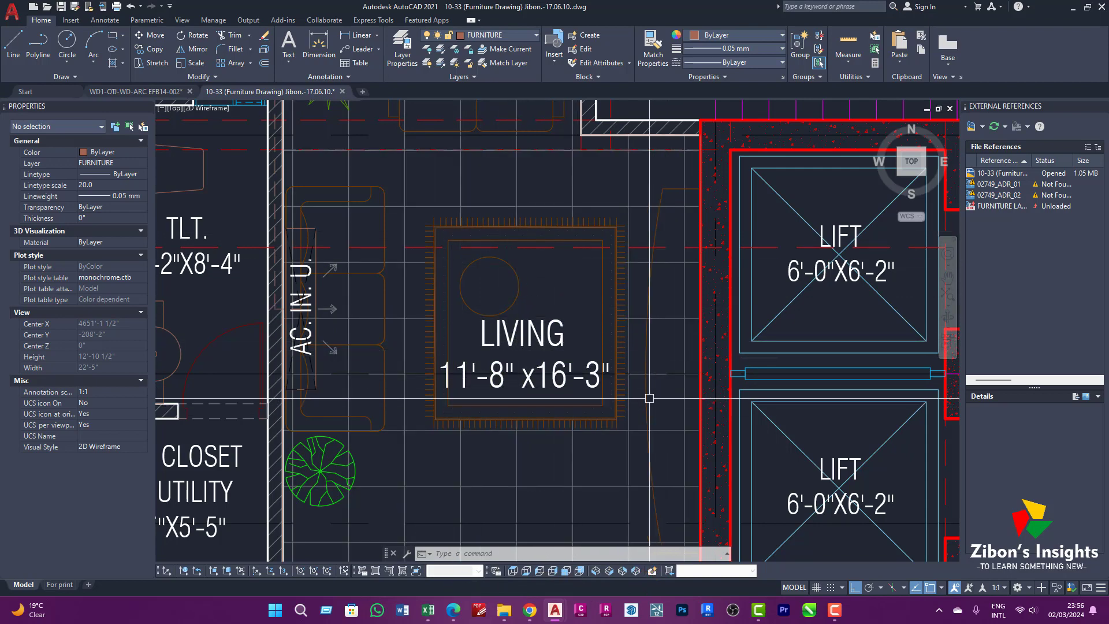
middle_drag(581, 449, 577, 382)
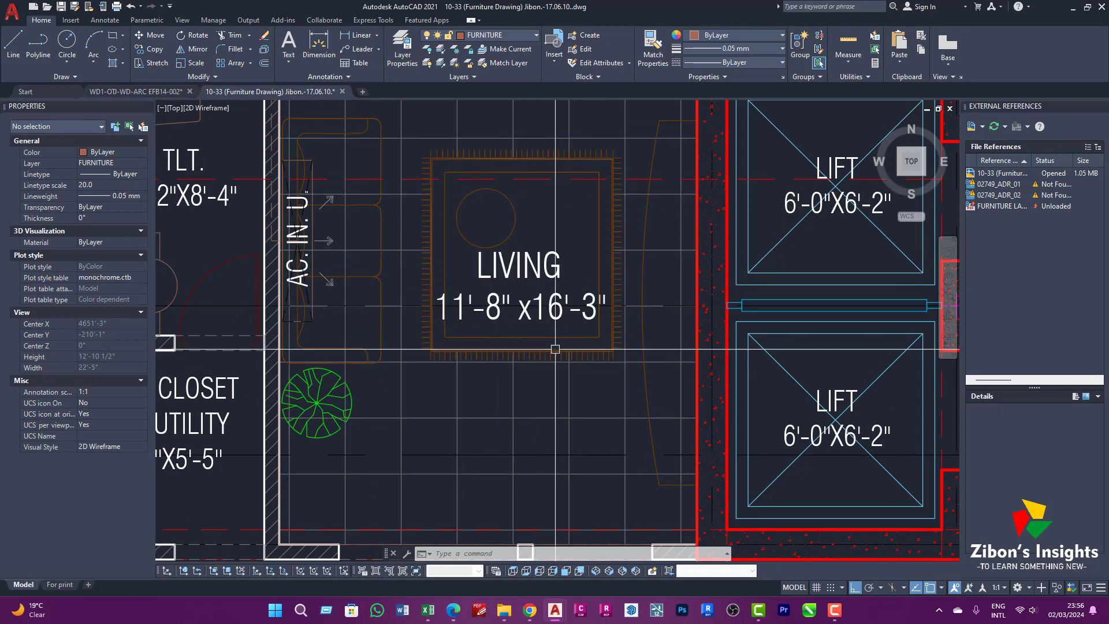
scroll(555, 348, down, 2)
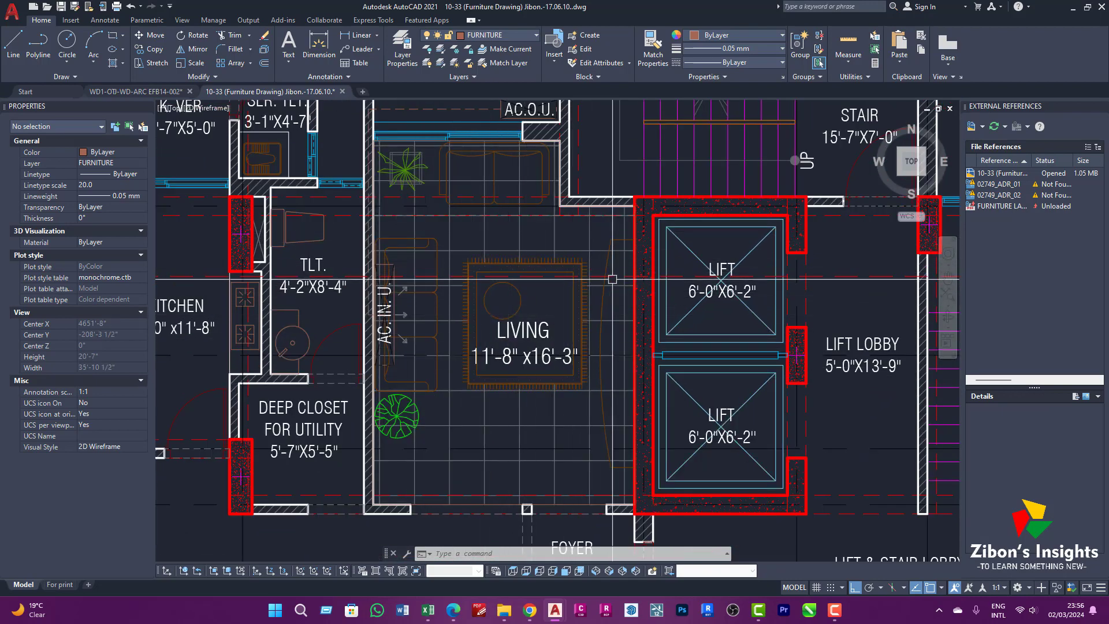
scroll(461, 253, up, 2)
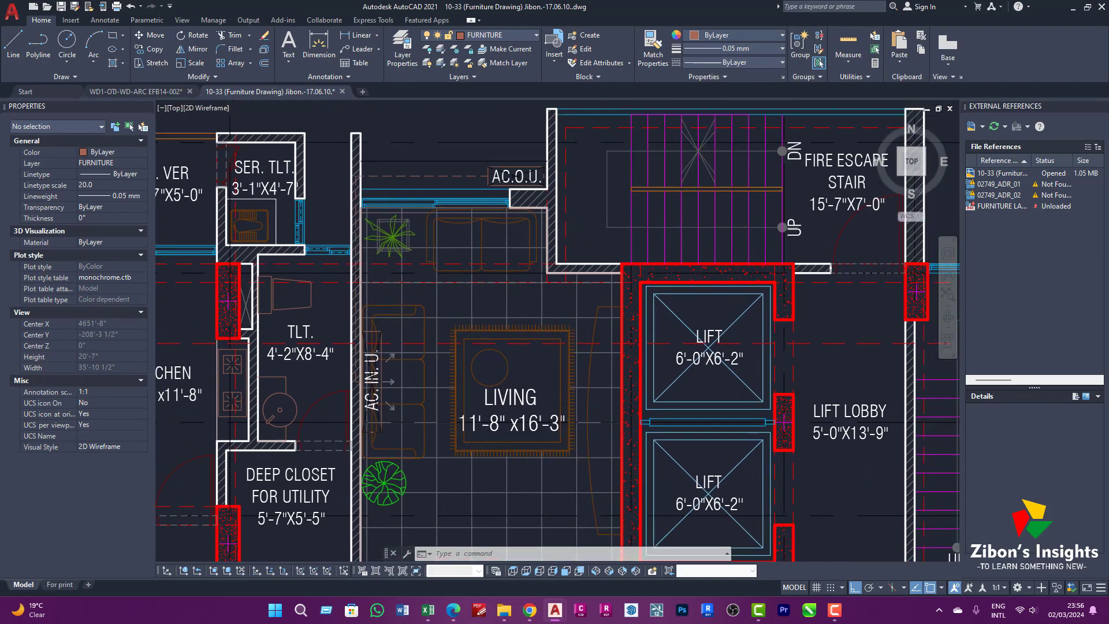
scroll(474, 243, up, 2)
click(507, 217)
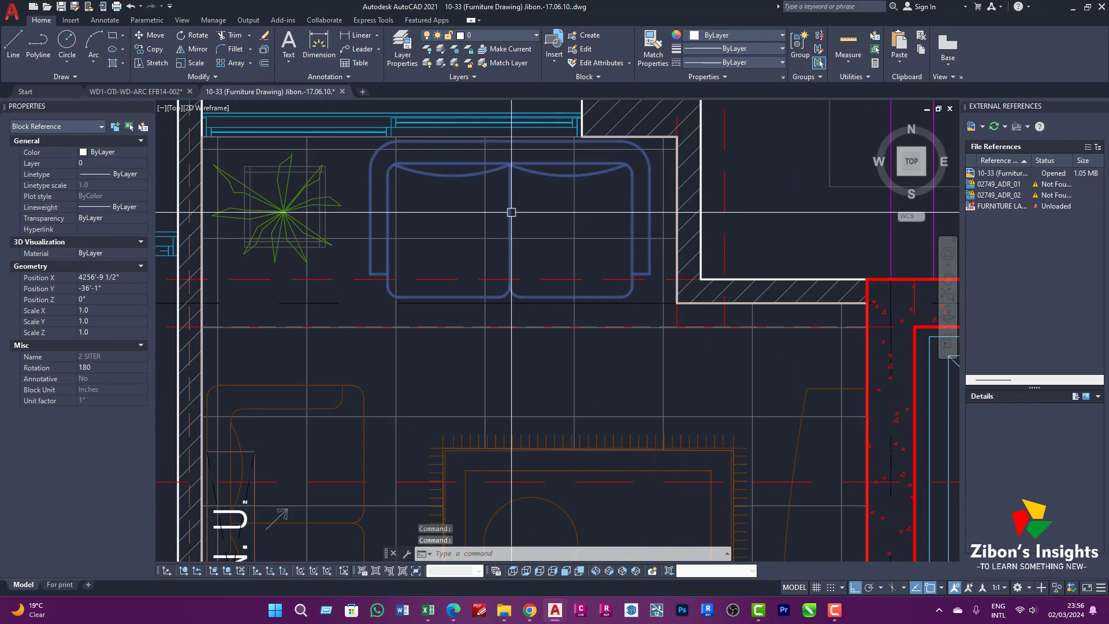
double_click(511, 212)
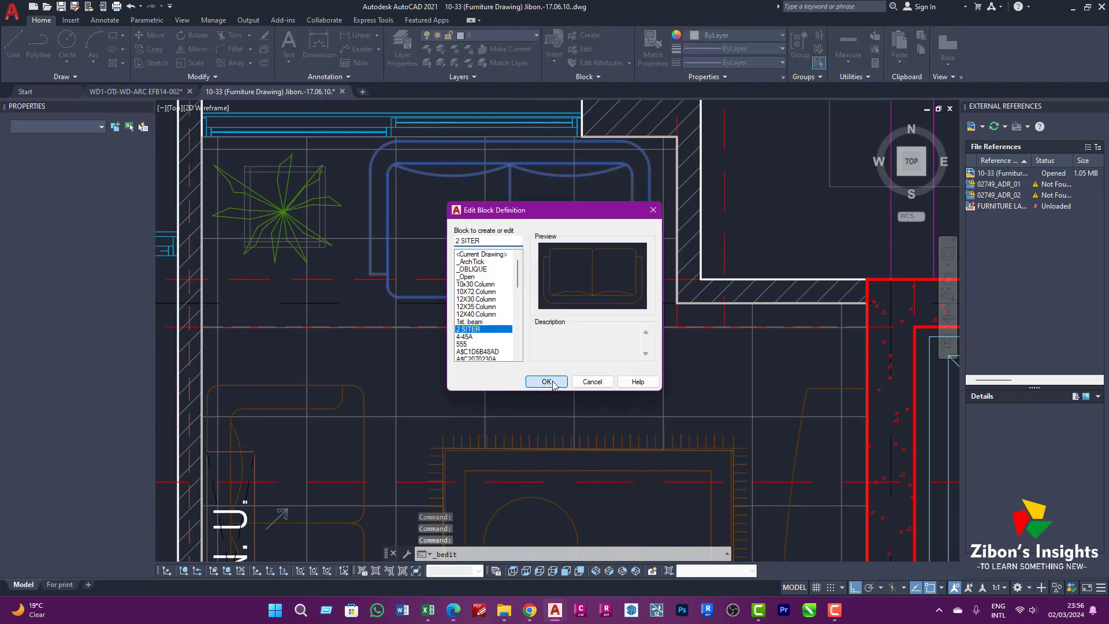
click(546, 382)
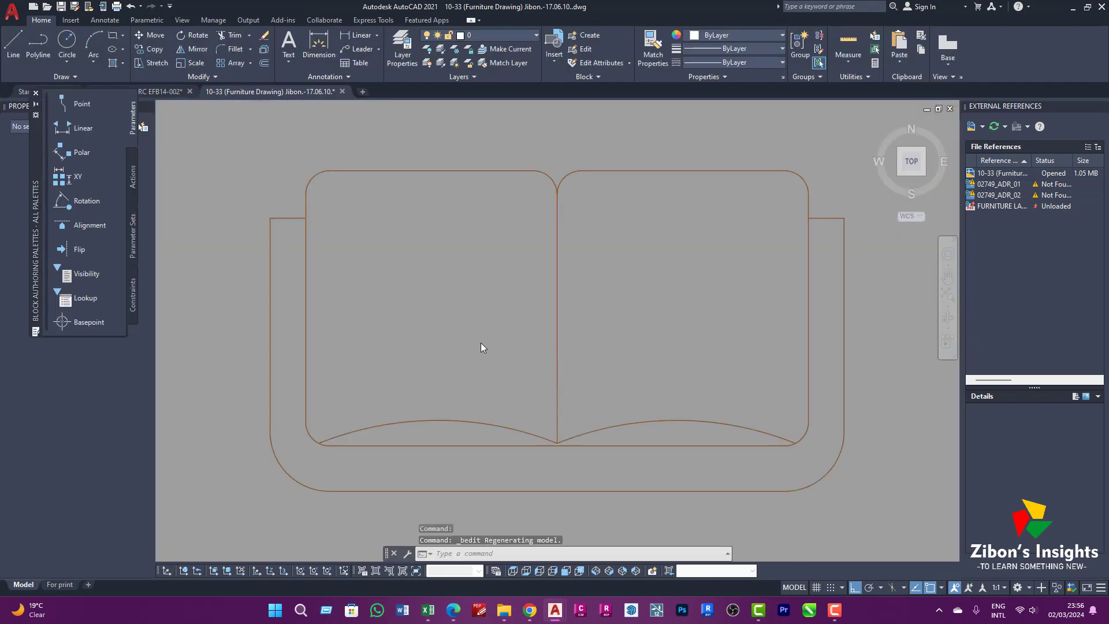
Step: Start a WIPEOUT at the left armrest's inner corner and trace down the arm and around the lower-left rounded corner through its arc midpoint
middle_drag(471, 339, 470, 325)
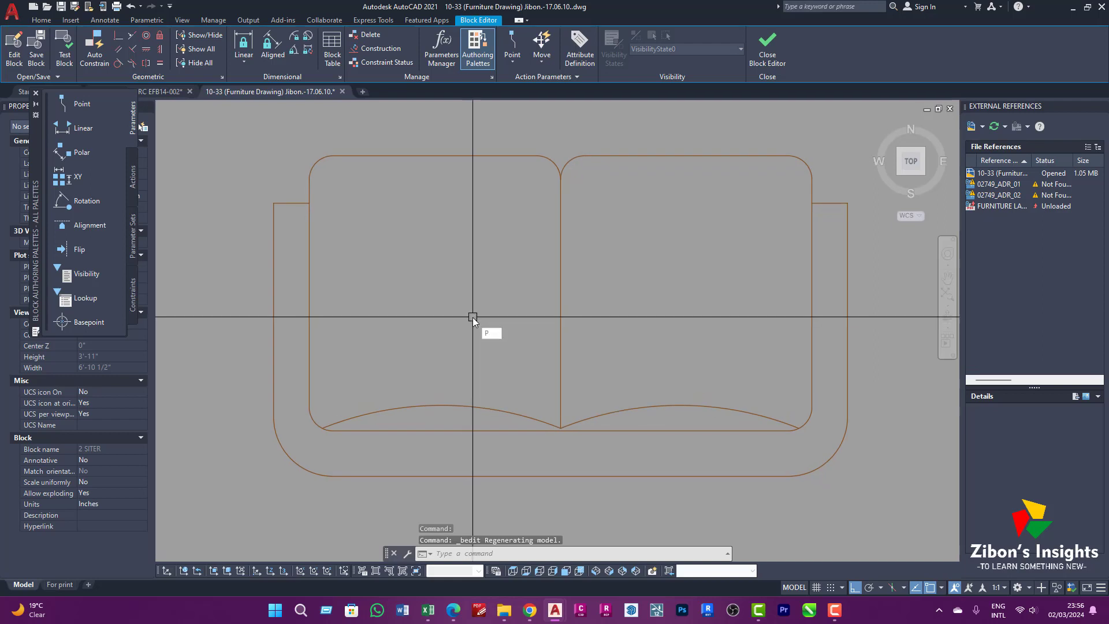
key(Escape)
key(Escape)
text(wi)
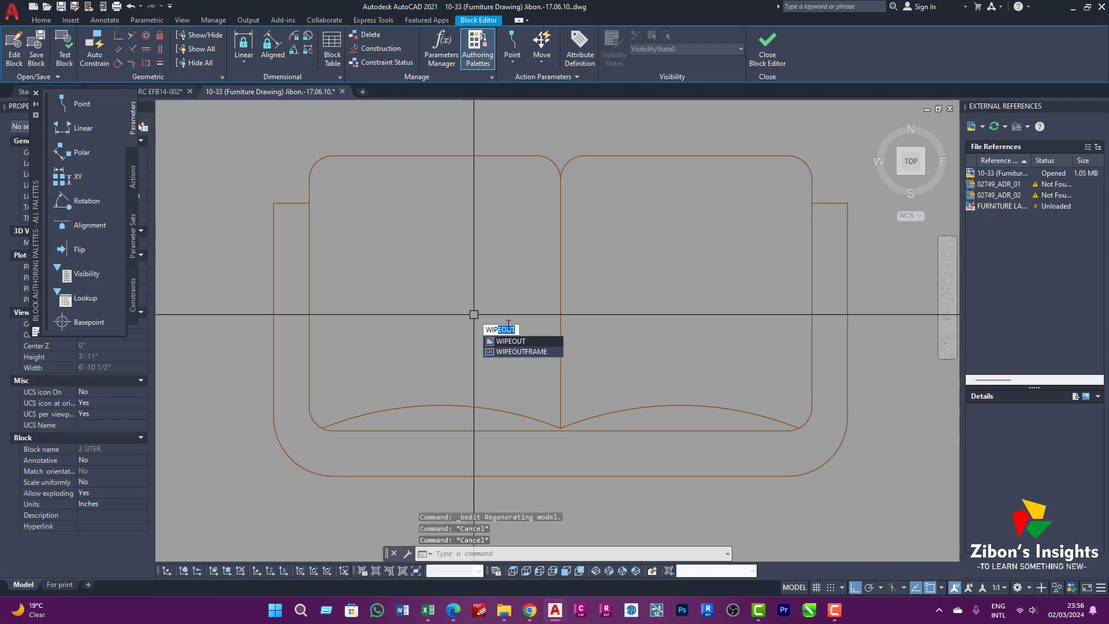
key(Return)
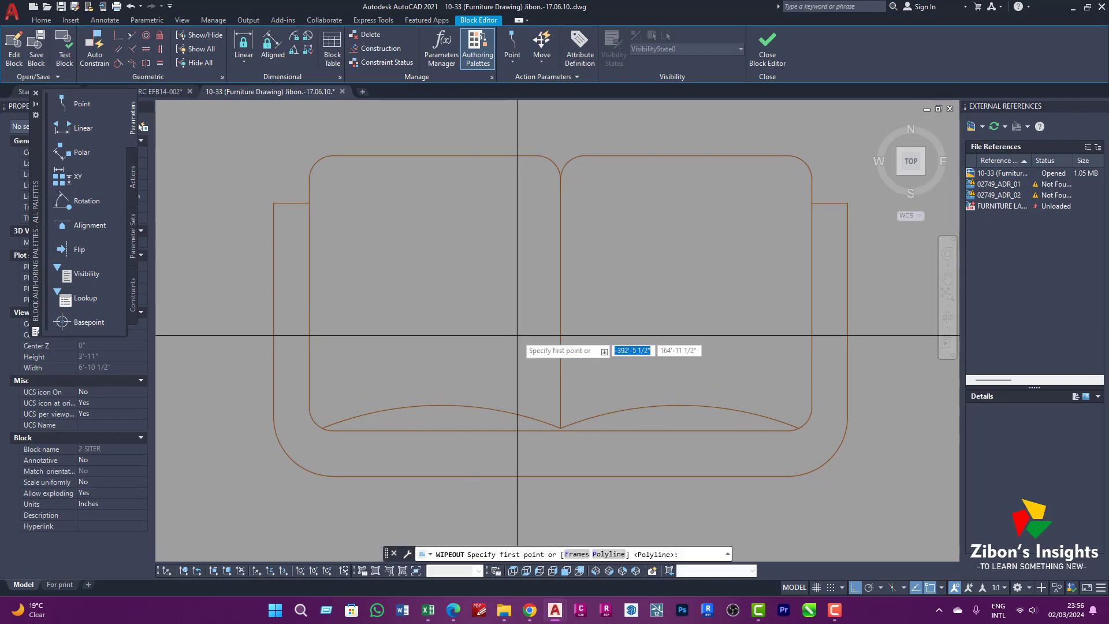
click(309, 203)
click(274, 203)
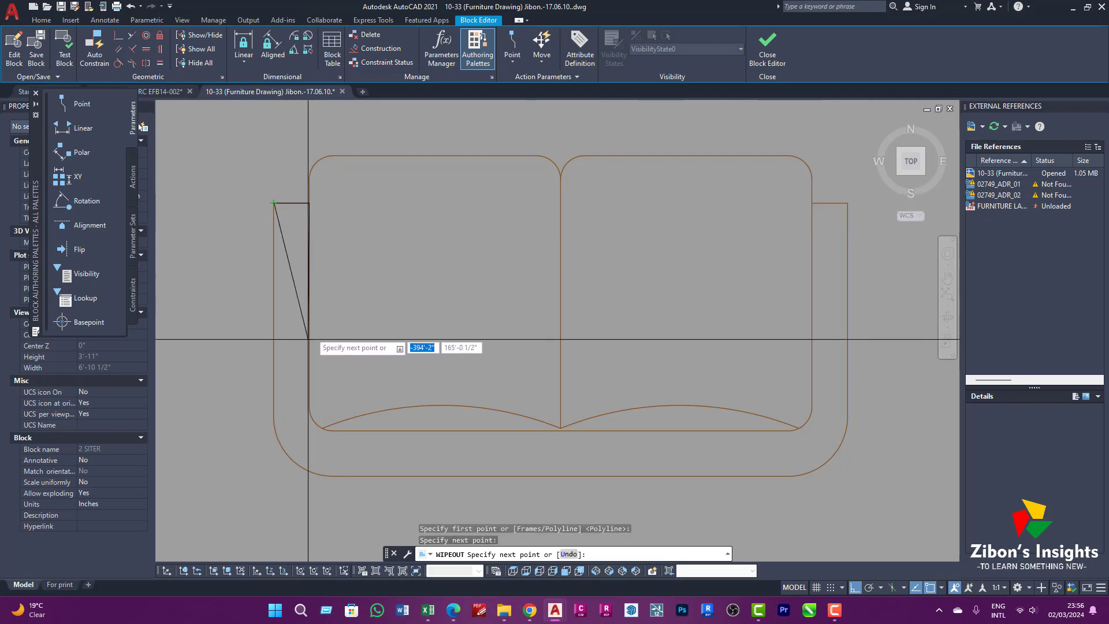
click(274, 416)
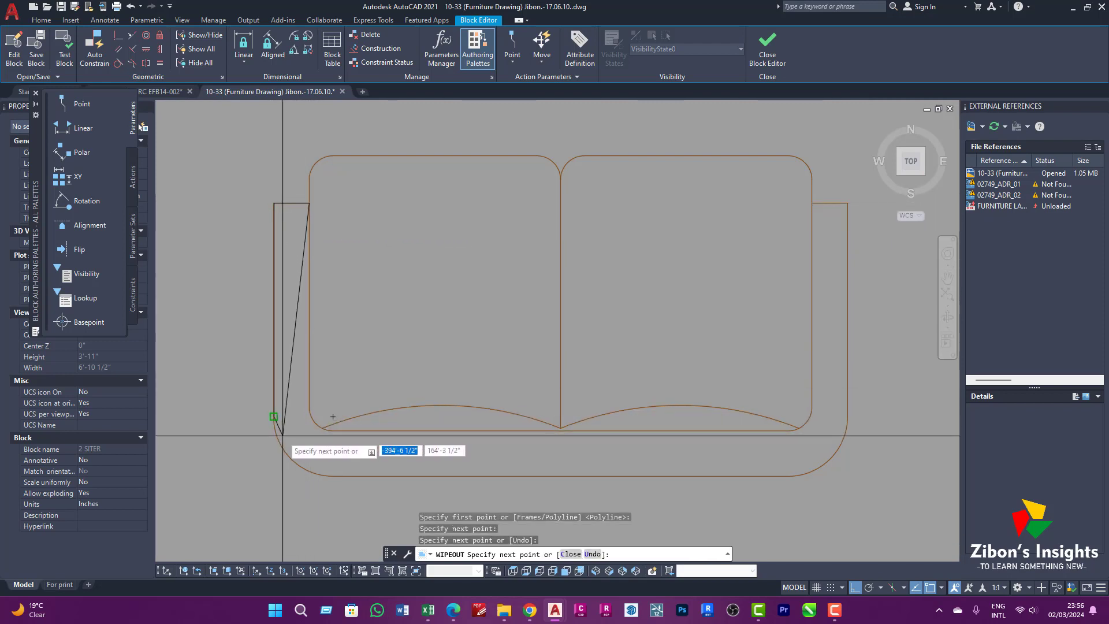
shift+right_click(314, 448)
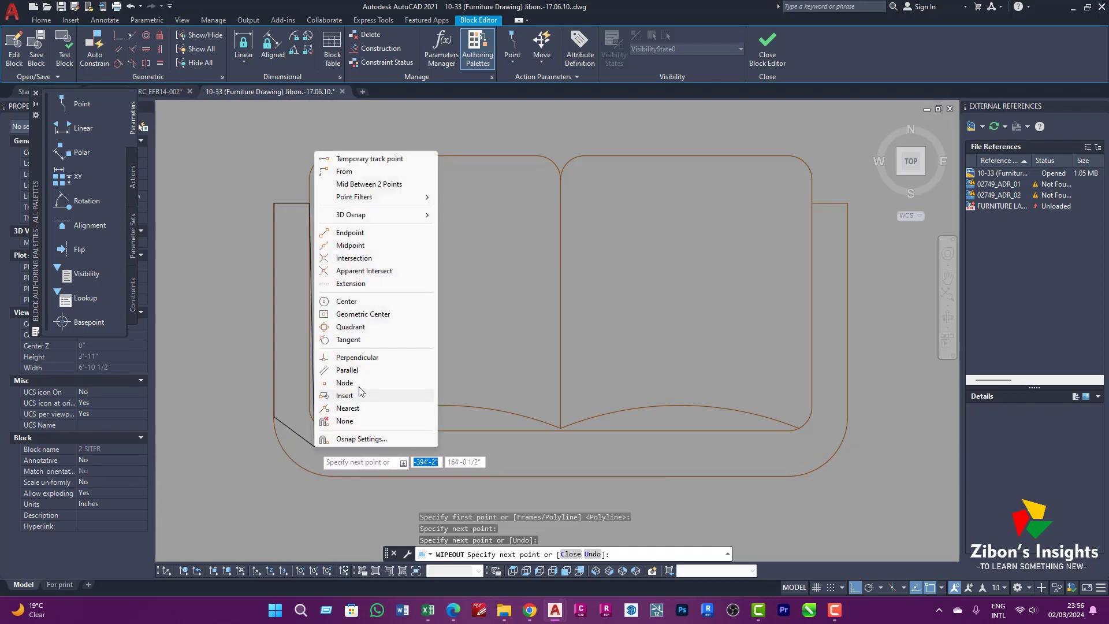
click(350, 245)
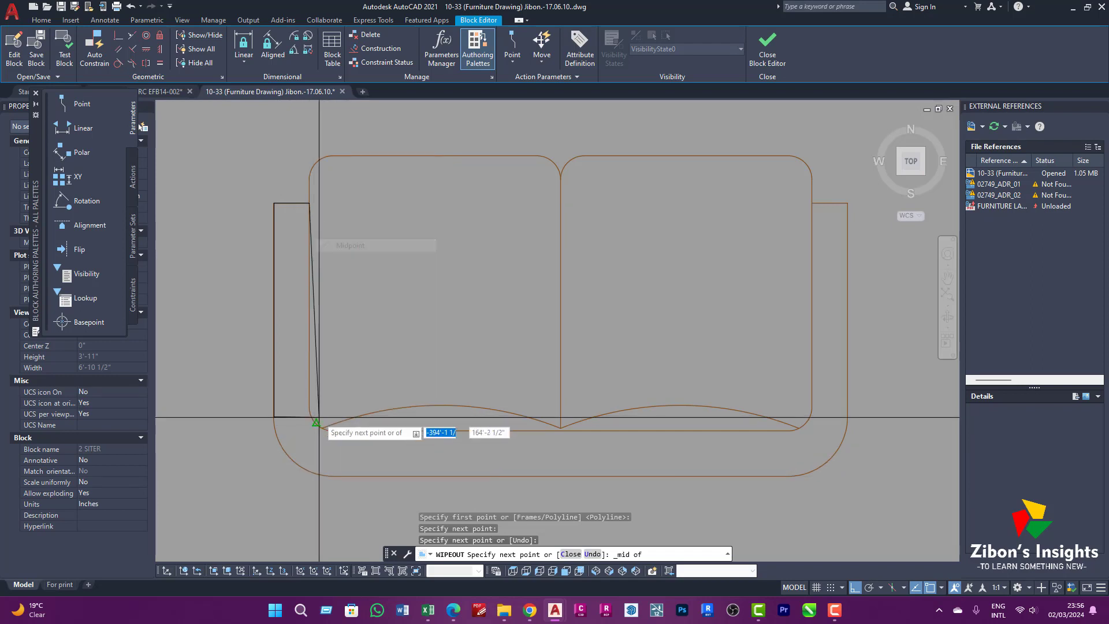
click(292, 459)
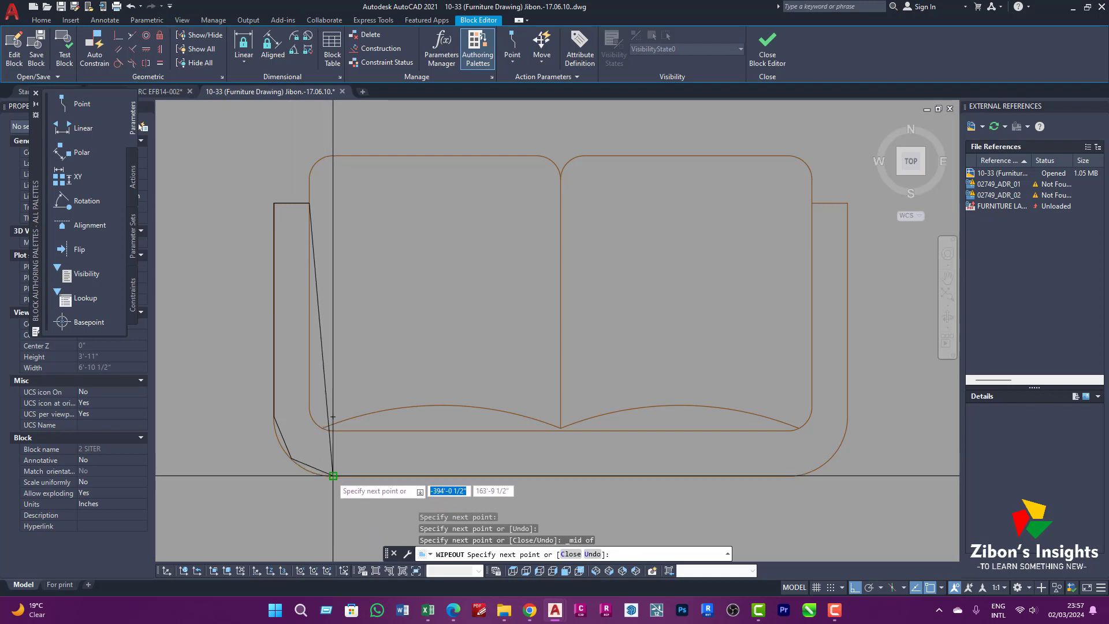
click(332, 476)
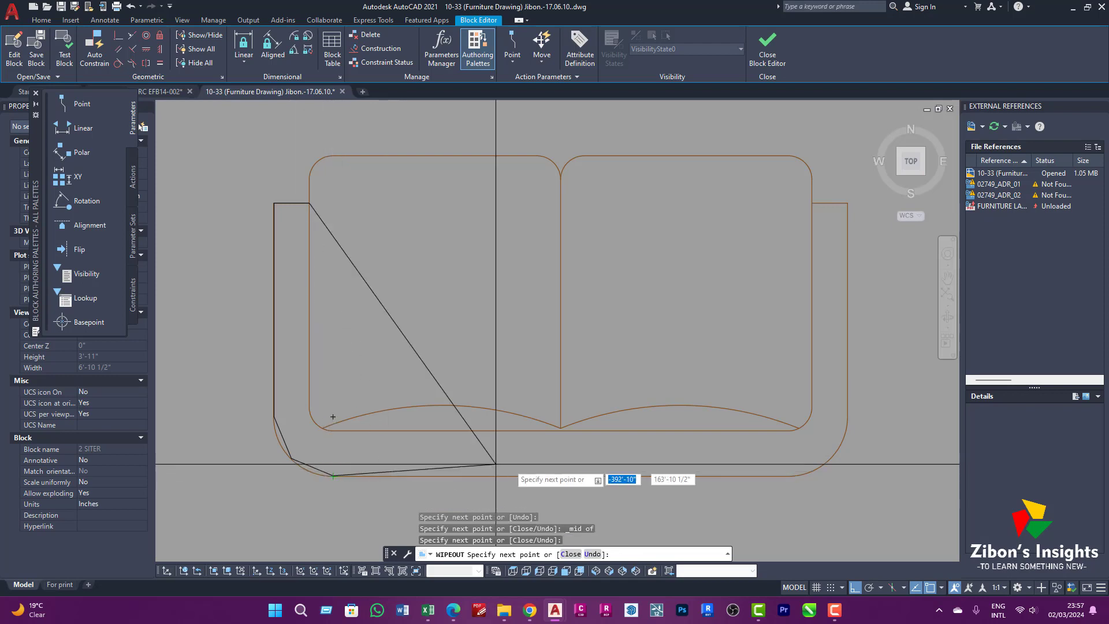
Step: Continue the wipeout boundary along the sofa's bottom edge, around the lower-right corner via its arc midpoint, and up the right armrest
click(788, 476)
shift+right_click(820, 444)
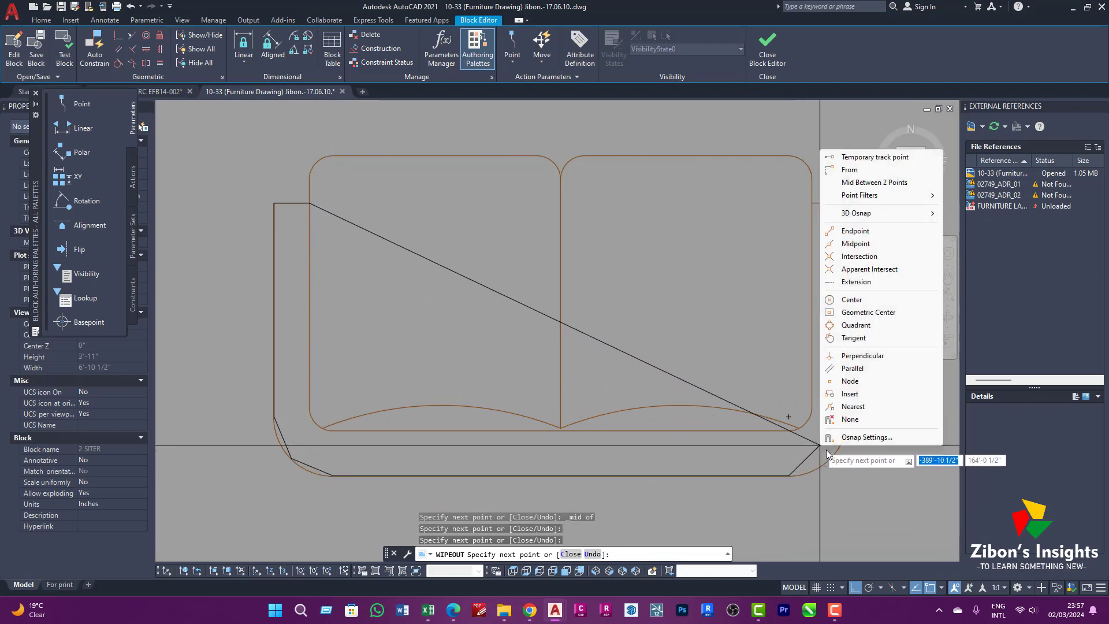
click(854, 244)
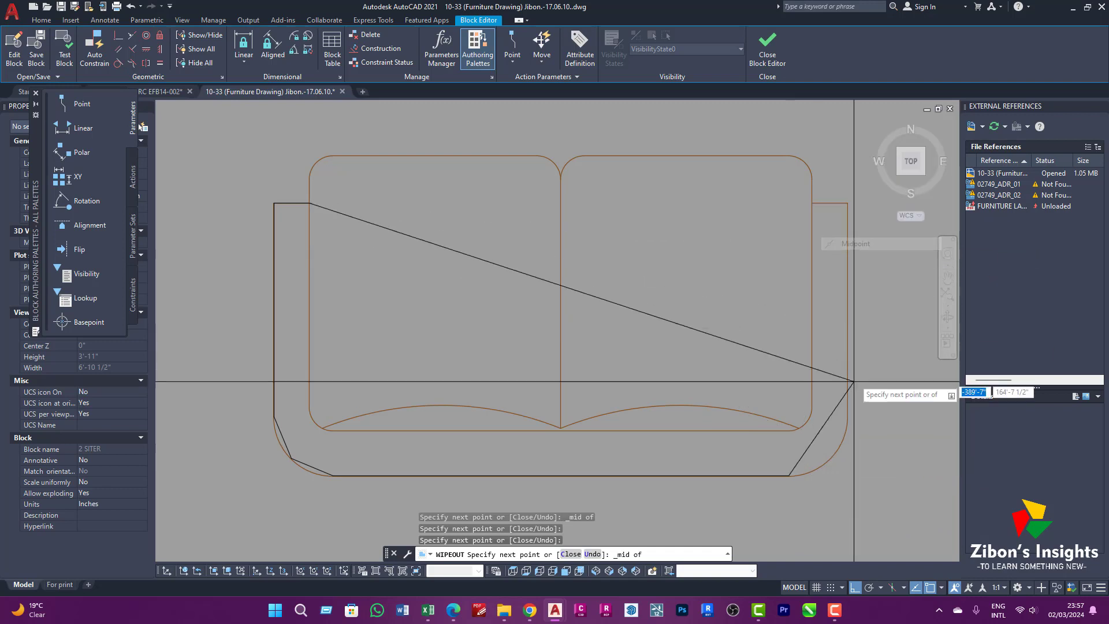
click(847, 415)
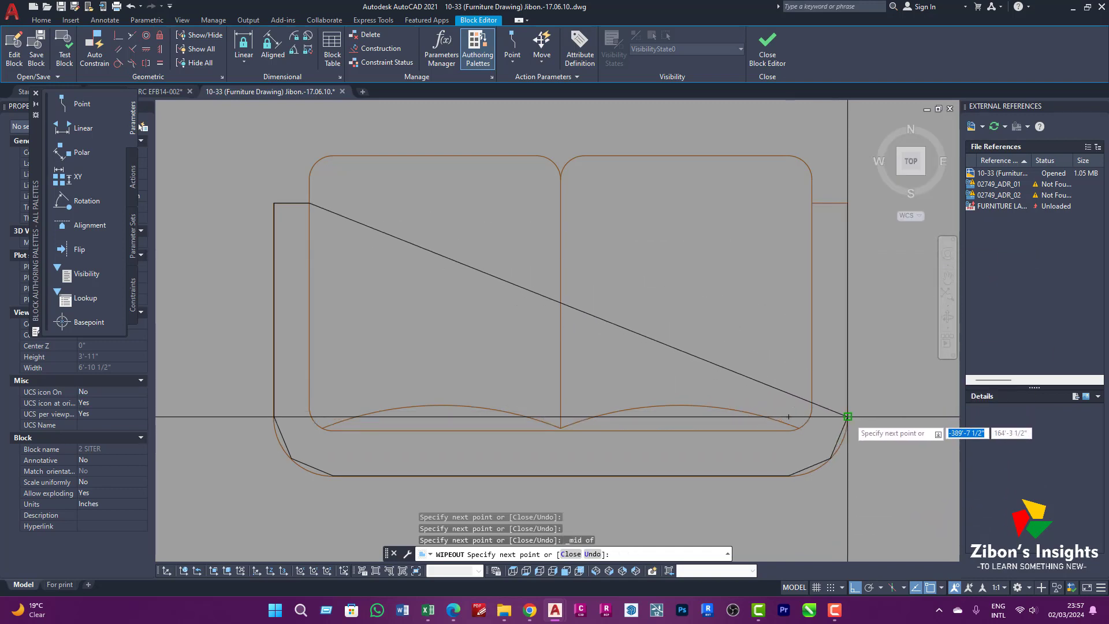
click(847, 204)
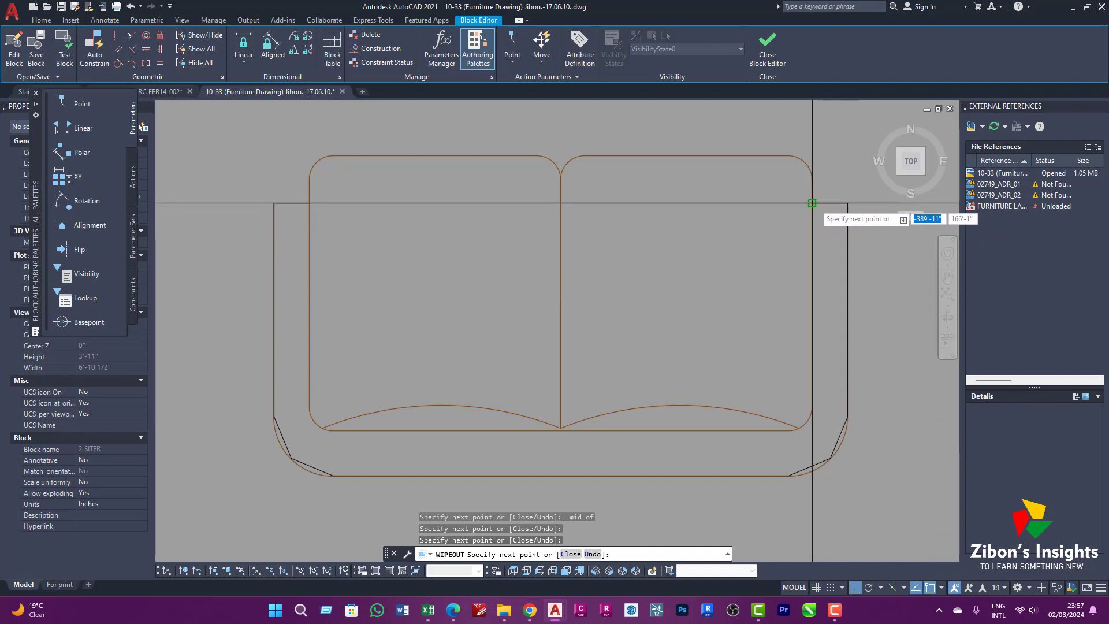
click(812, 202)
Step: Carry the wipeout boundary around the right cushion's upper corner through the arc midpoint and along the cushion's top edge
shift+right_click(776, 190)
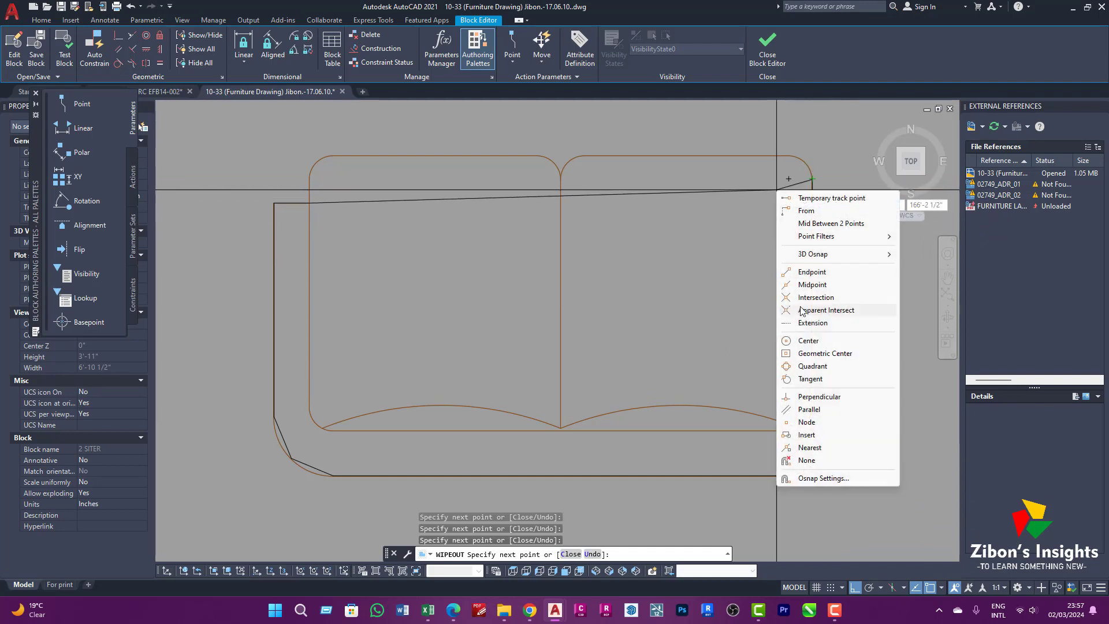
click(812, 284)
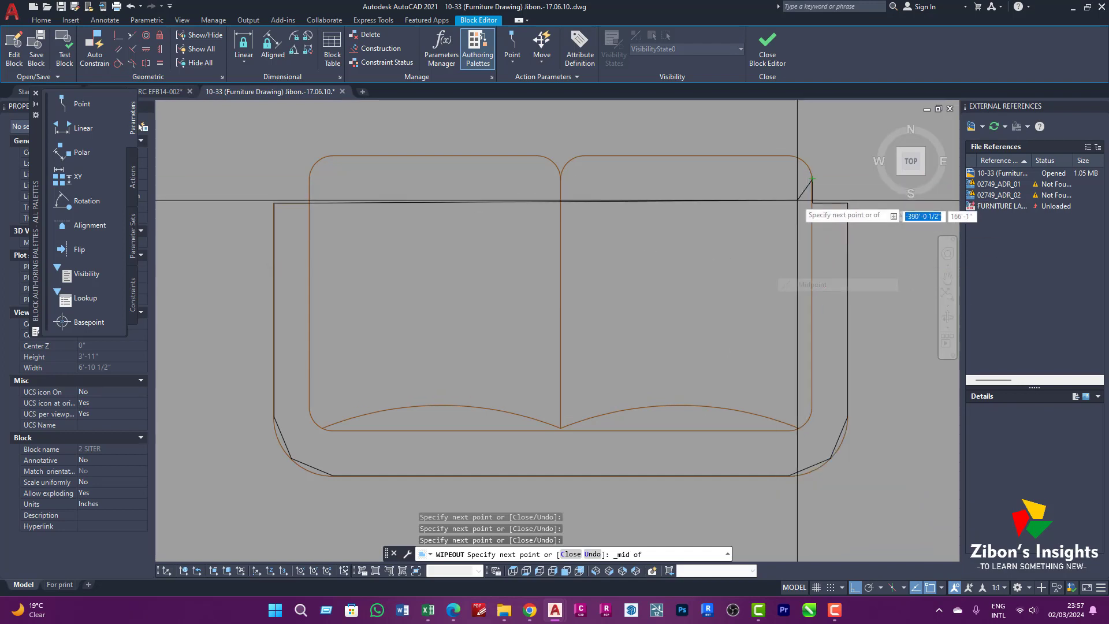
click(797, 163)
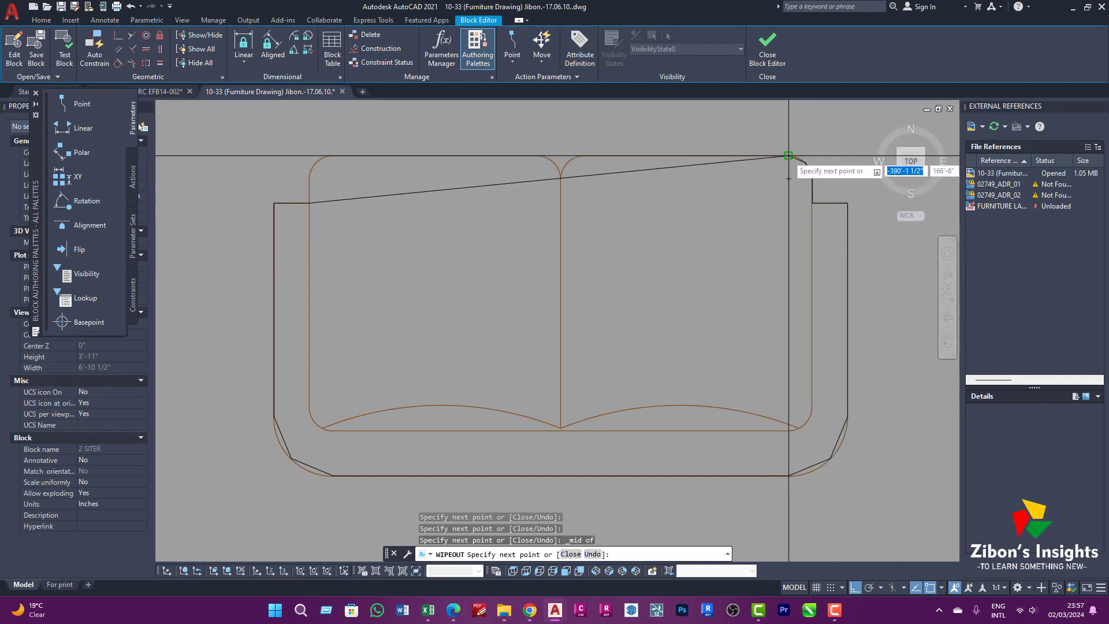
click(584, 155)
Step: Trace the wipeout boundary through the notch between the two cushions, using the midpoints of both corner arcs
shift+right_click(585, 179)
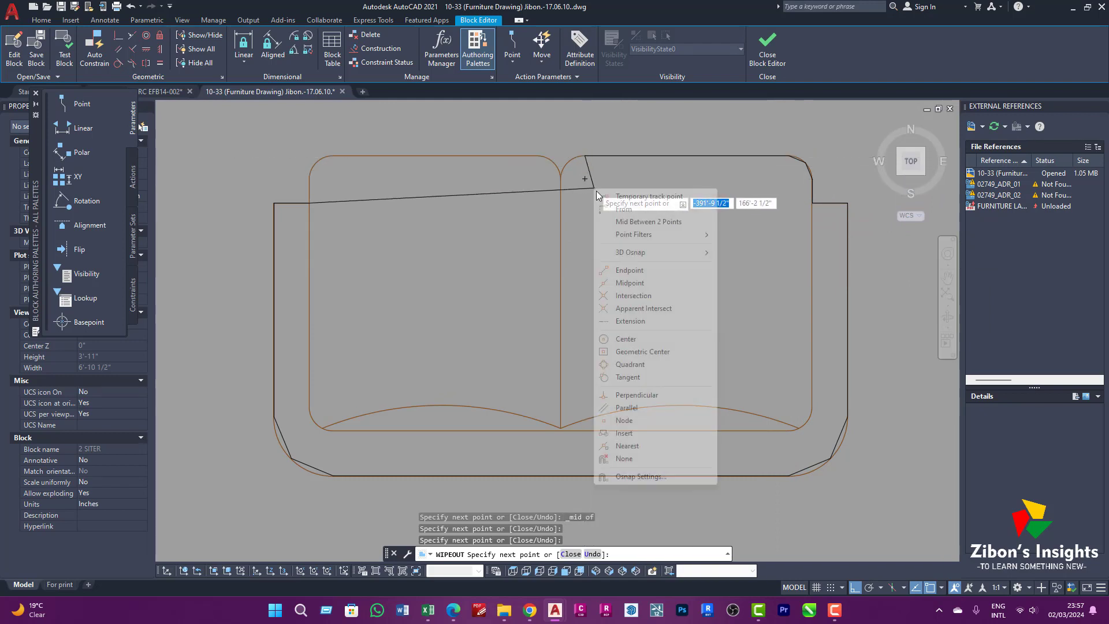
click(630, 283)
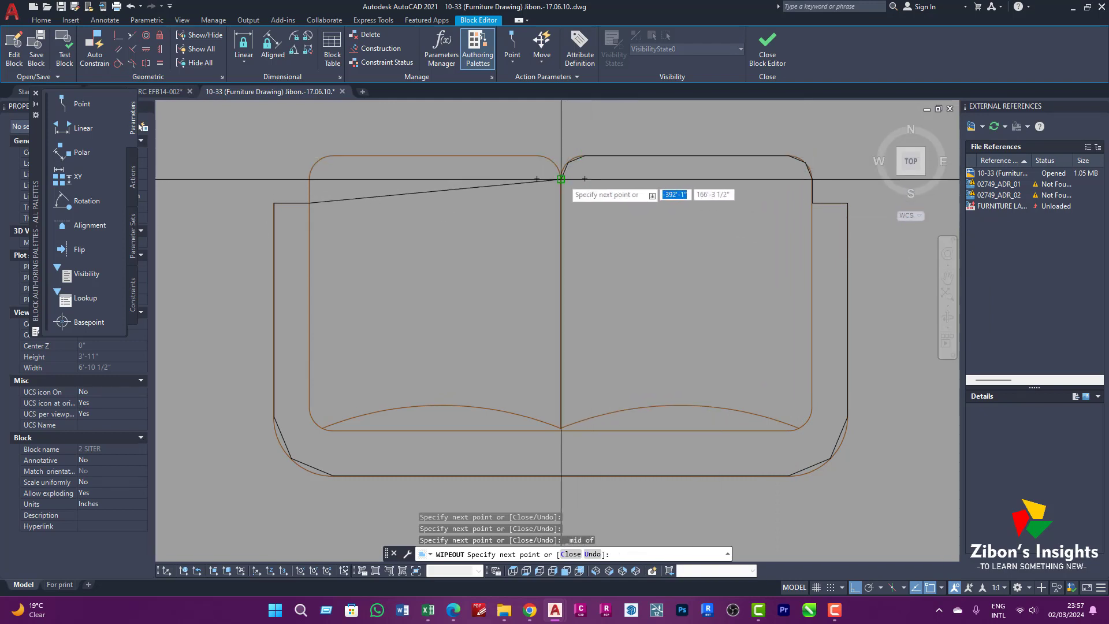
shift+right_click(553, 144)
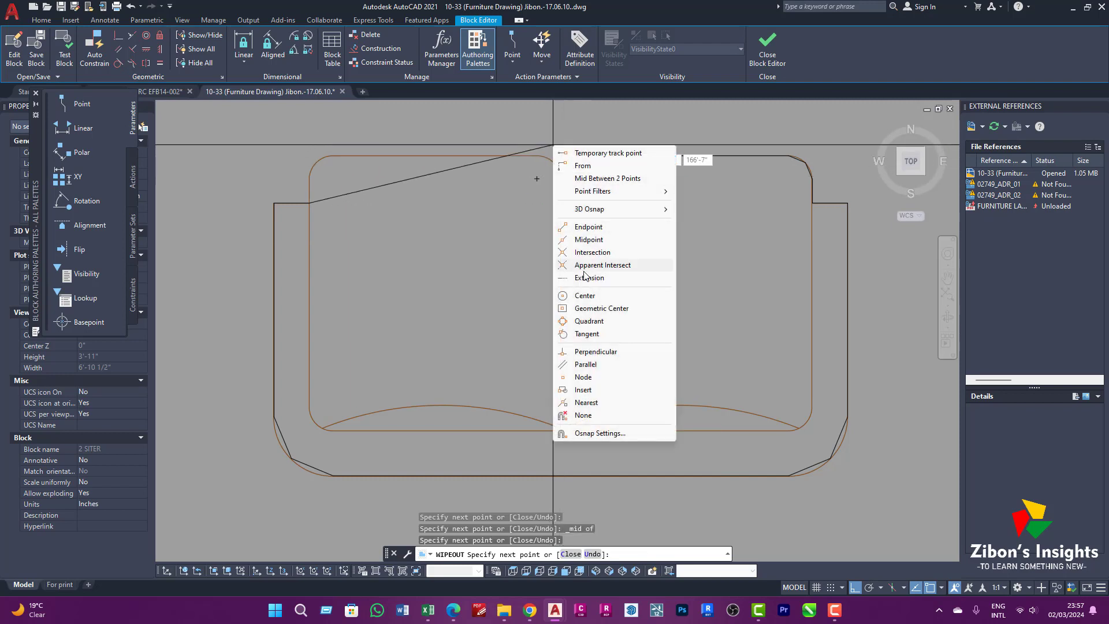
click(589, 240)
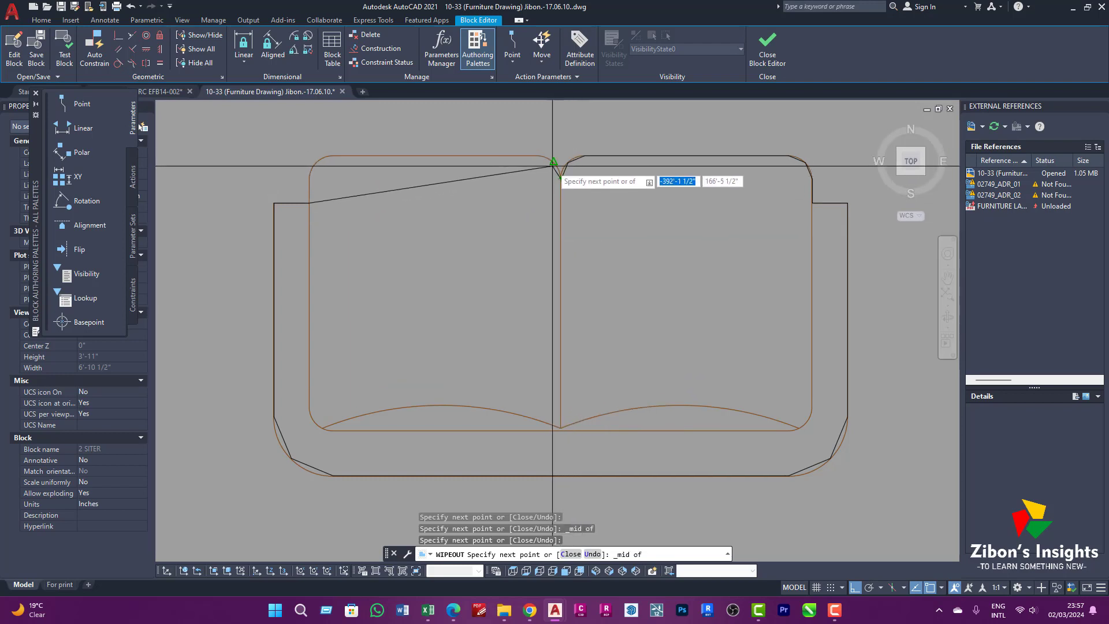
click(537, 155)
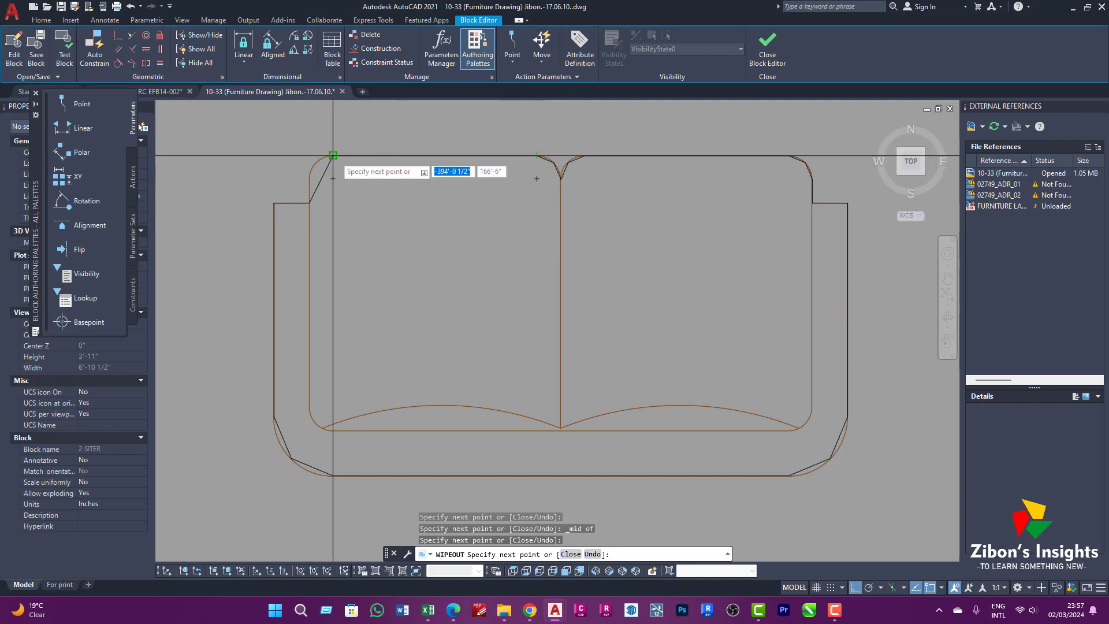
Step: Trace the left cushion's upper corner through its arc midpoint to the arc's lower endpoint and finish the wipeout
shift+right_click(340, 194)
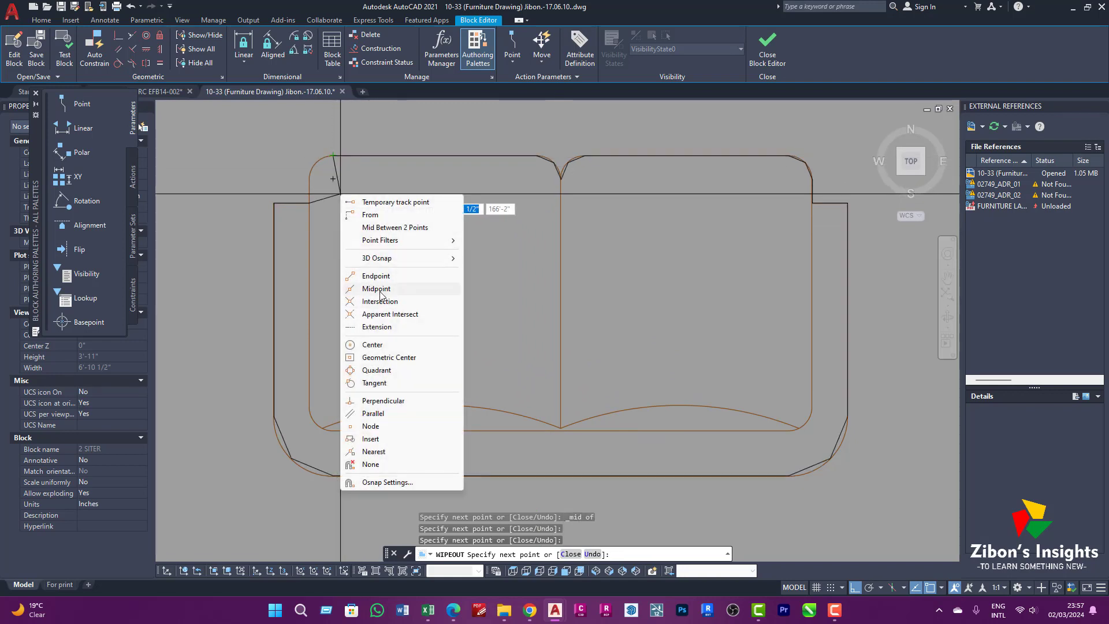
click(380, 289)
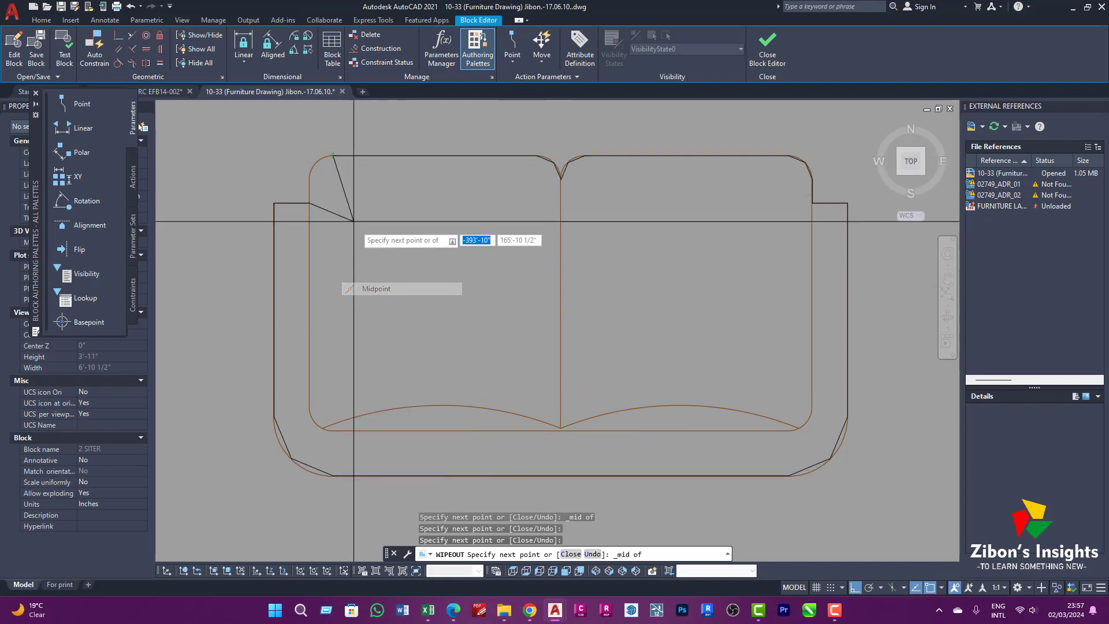
shift+right_click(335, 189)
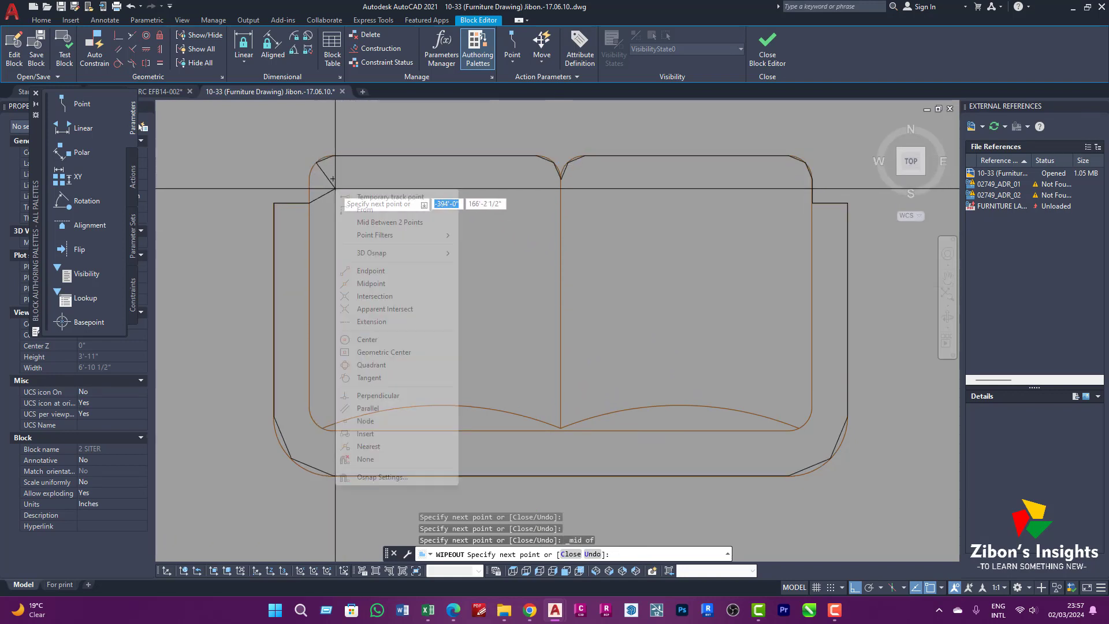
click(370, 271)
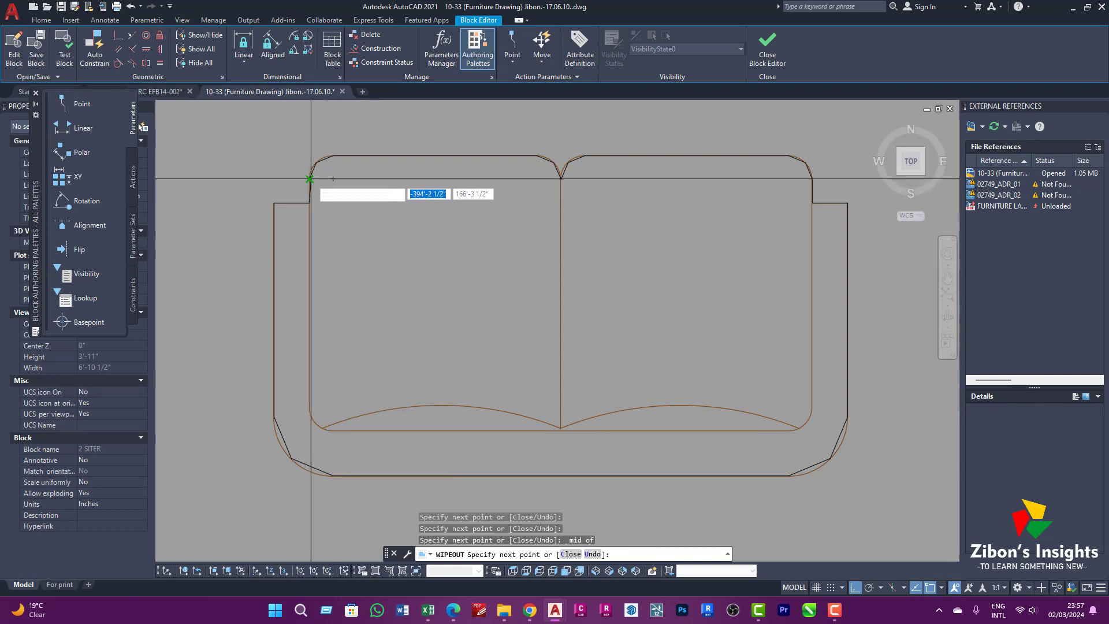
key(Return)
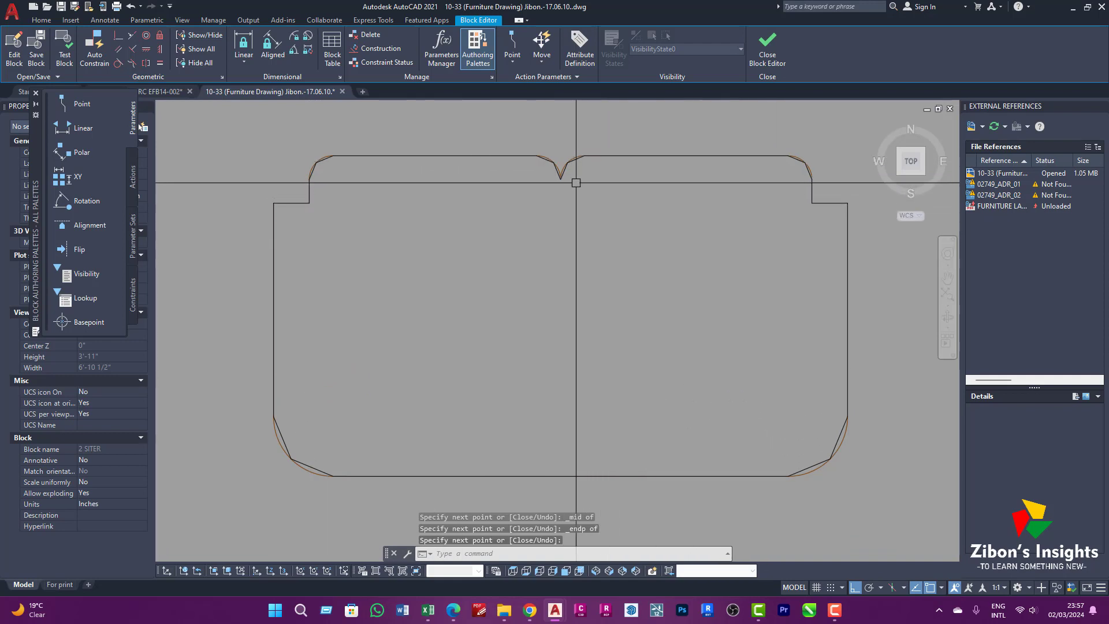
key(Return)
Step: Select the new wipeout and send it to the back, behind the sofa linework
click(572, 160)
right_click(621, 196)
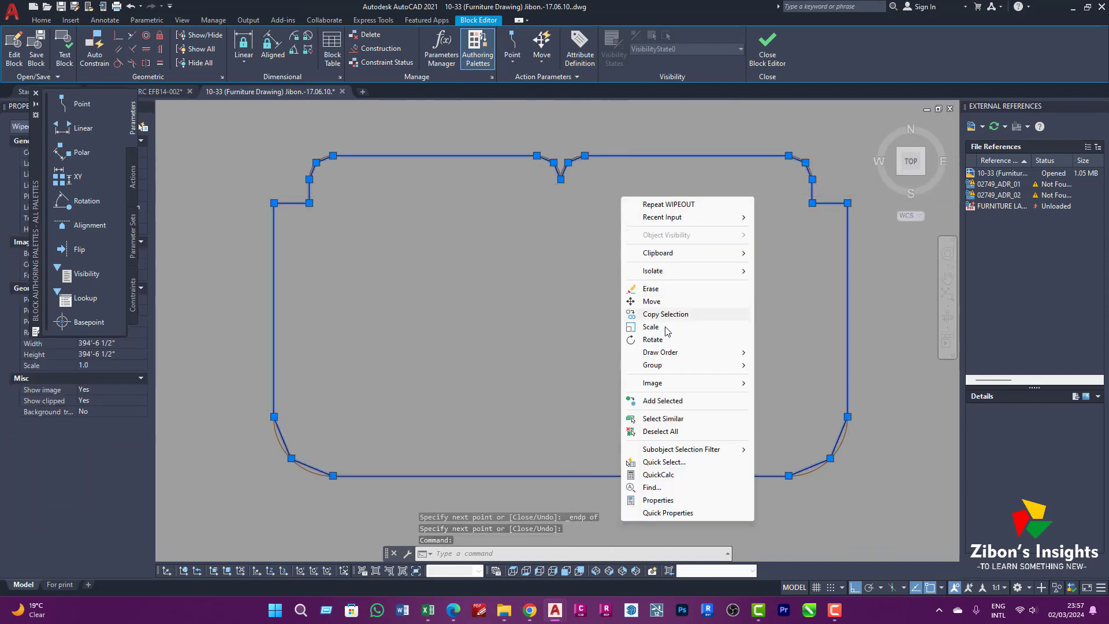
mouse_move(671, 357)
click(792, 365)
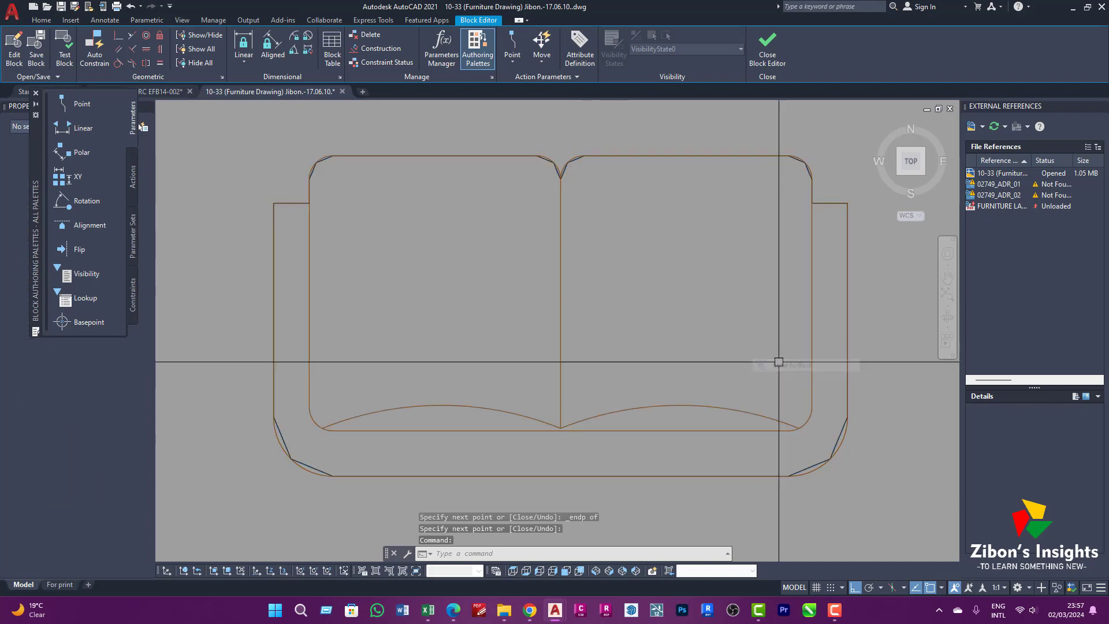
Step: Close the block editor and save the changes to the two-seater sofa block
scroll(364, 173, up, 2)
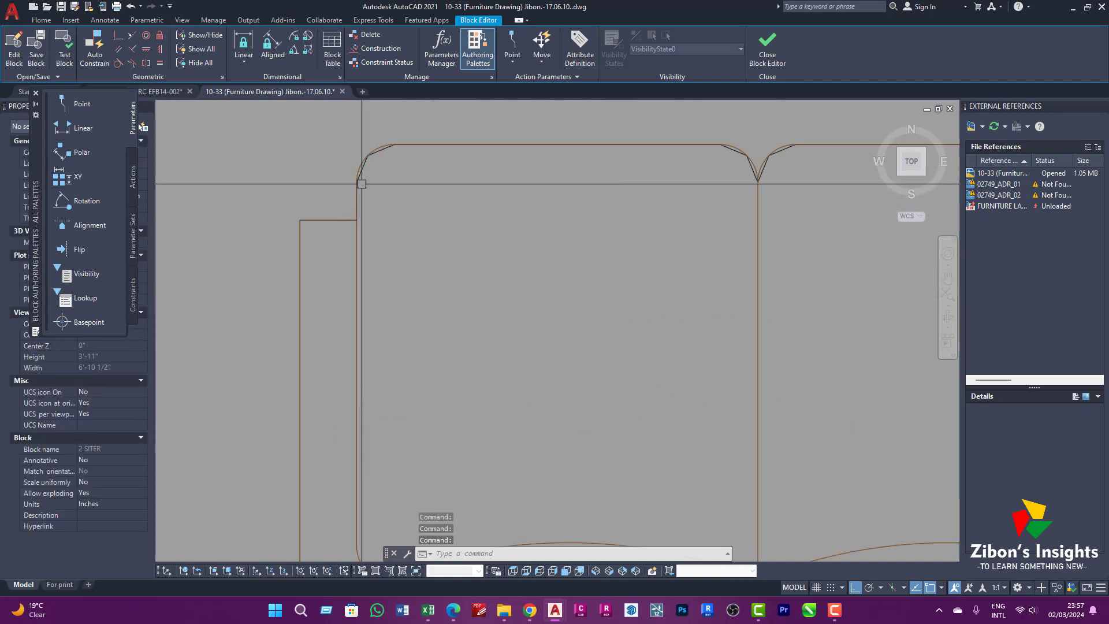
scroll(364, 170, down, 2)
scroll(385, 225, down, 2)
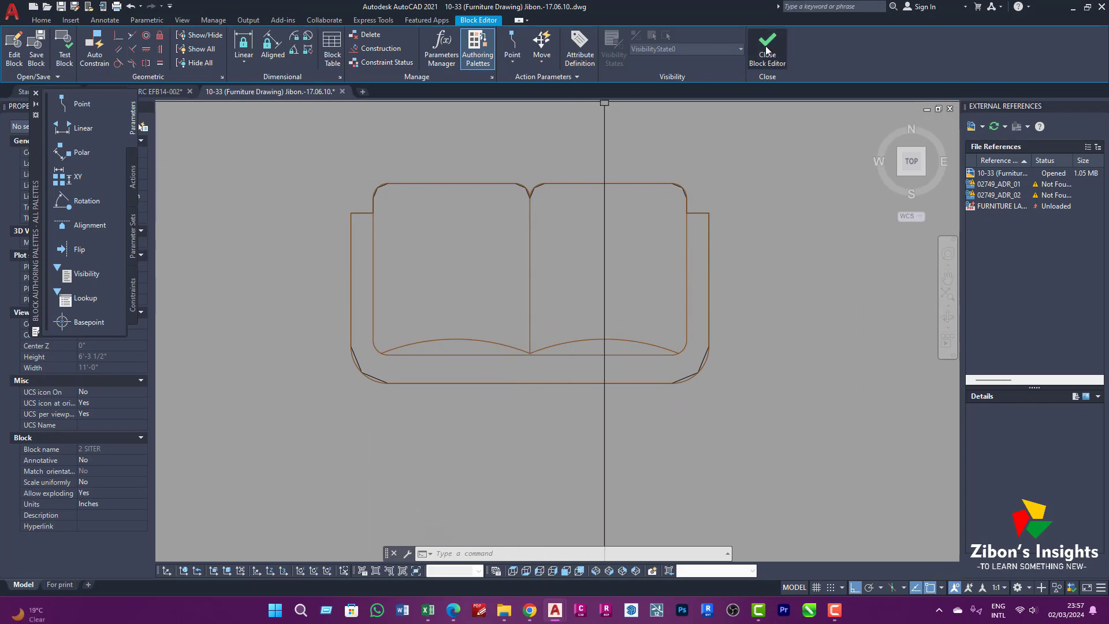
click(754, 69)
click(592, 278)
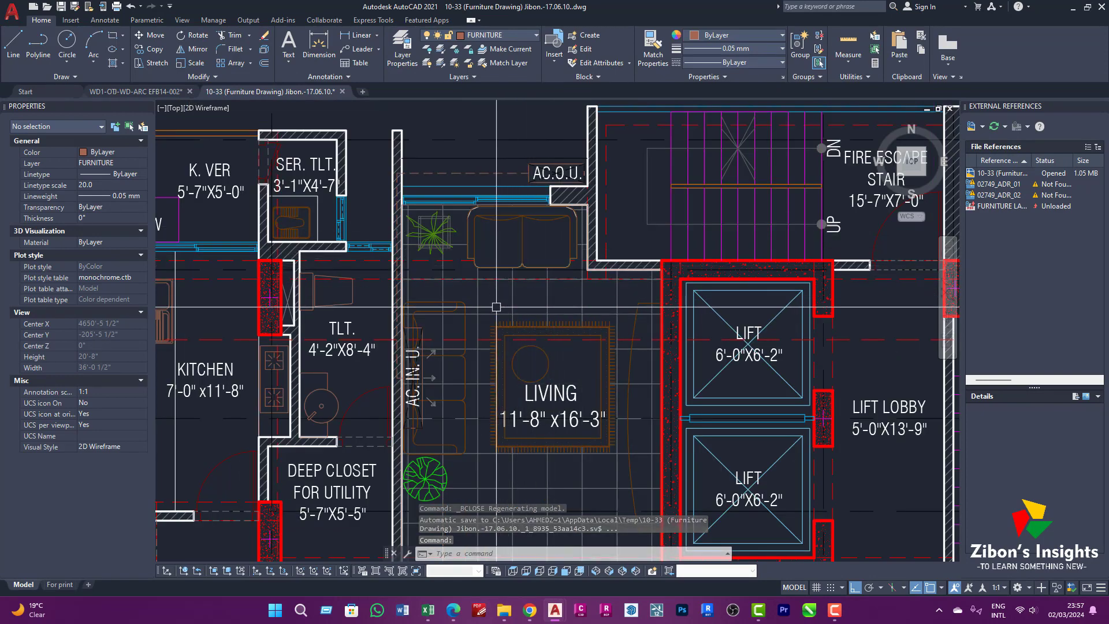
middle_drag(515, 253, 511, 268)
key(Escape)
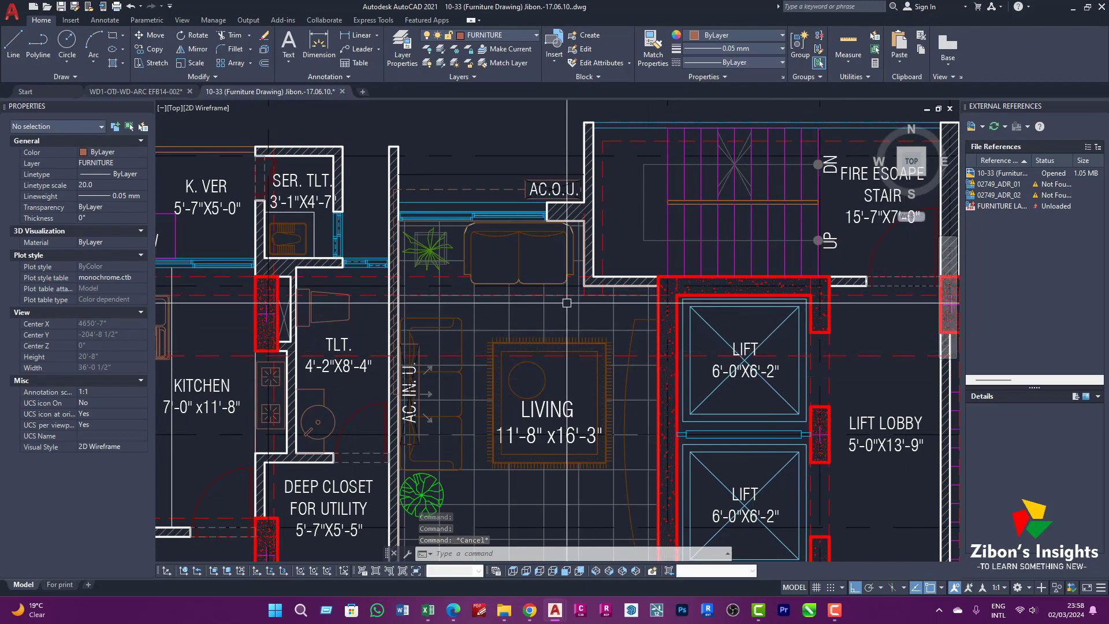
Step: Copy the two-seater sofa block onto the floor hatch just below the living room rug, with Ortho off
scroll(575, 350, down, 2)
middle_drag(579, 425, 564, 385)
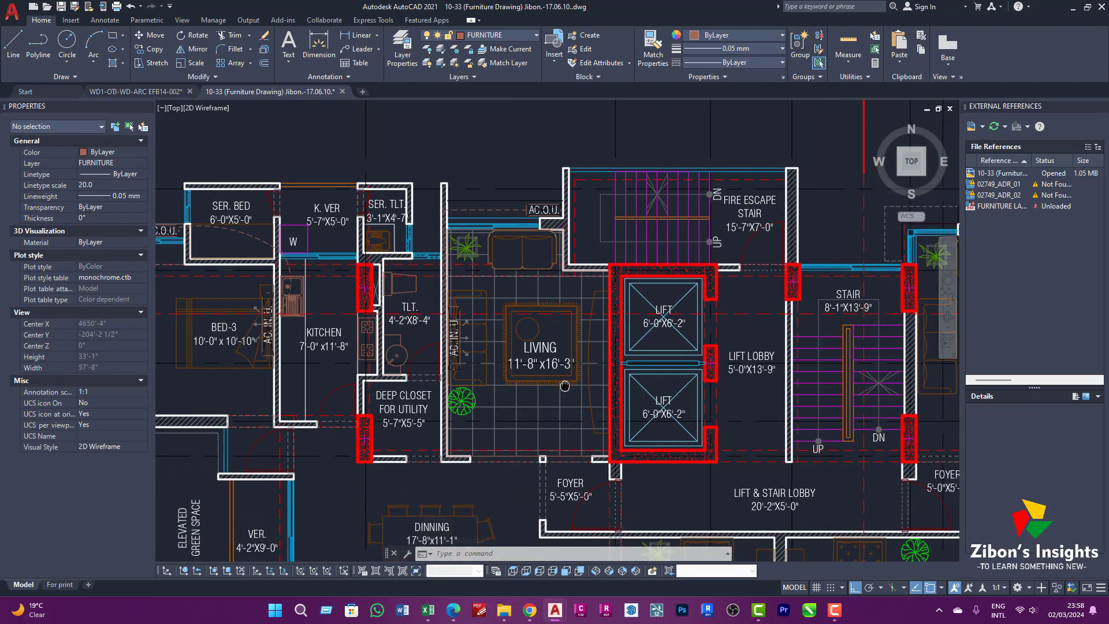
scroll(505, 291, up, 2)
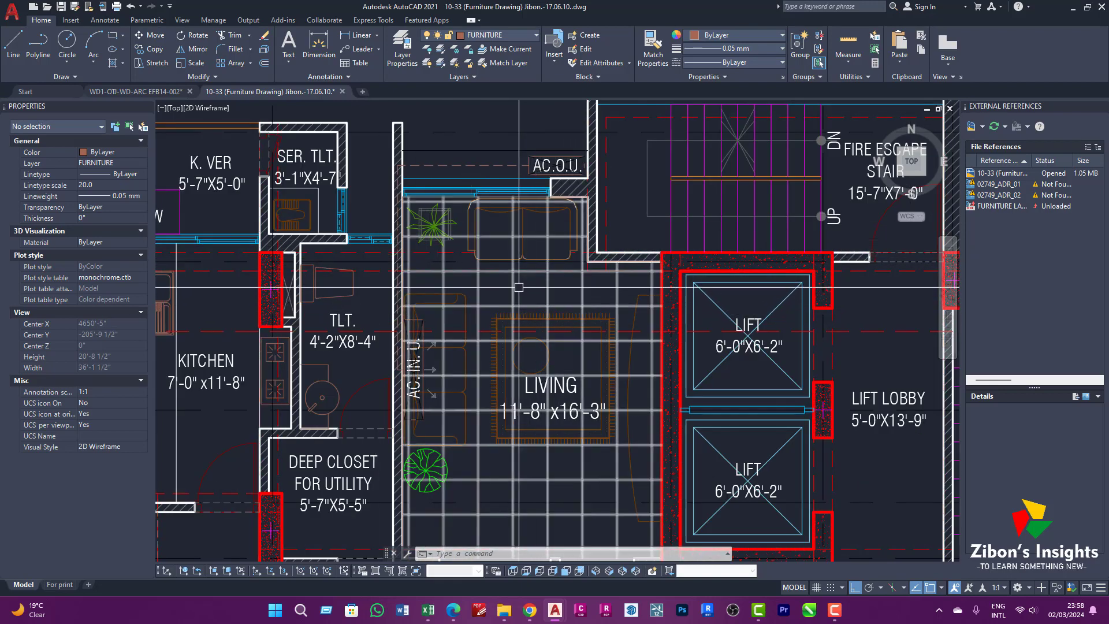
click(522, 214)
text(co)
key(Return)
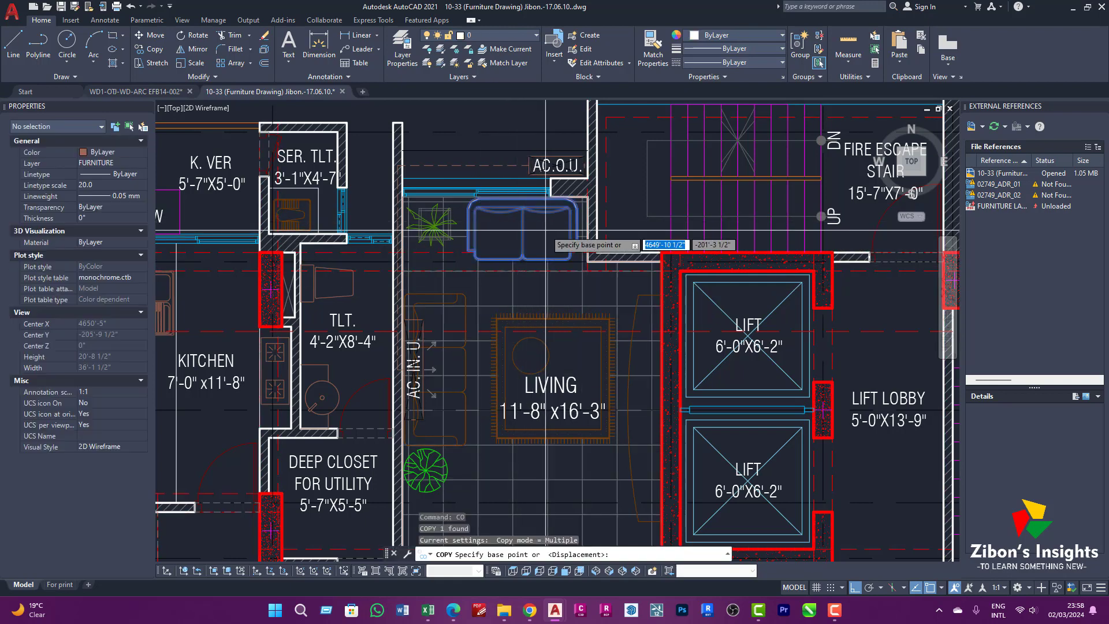
click(540, 231)
middle_drag(589, 400, 579, 281)
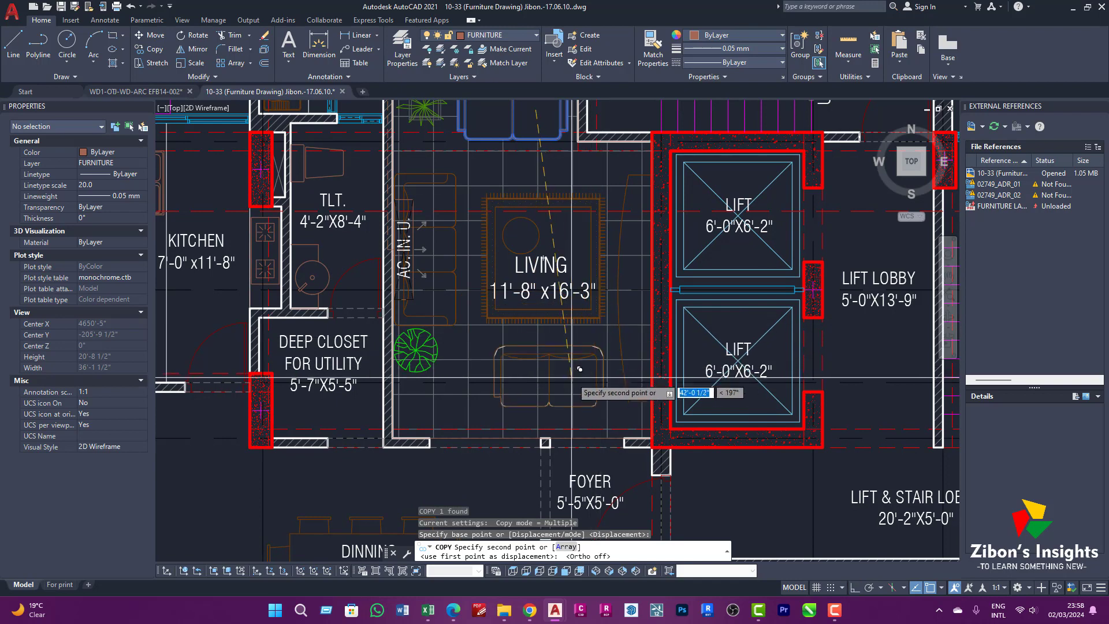
key(F8)
click(565, 347)
key(Return)
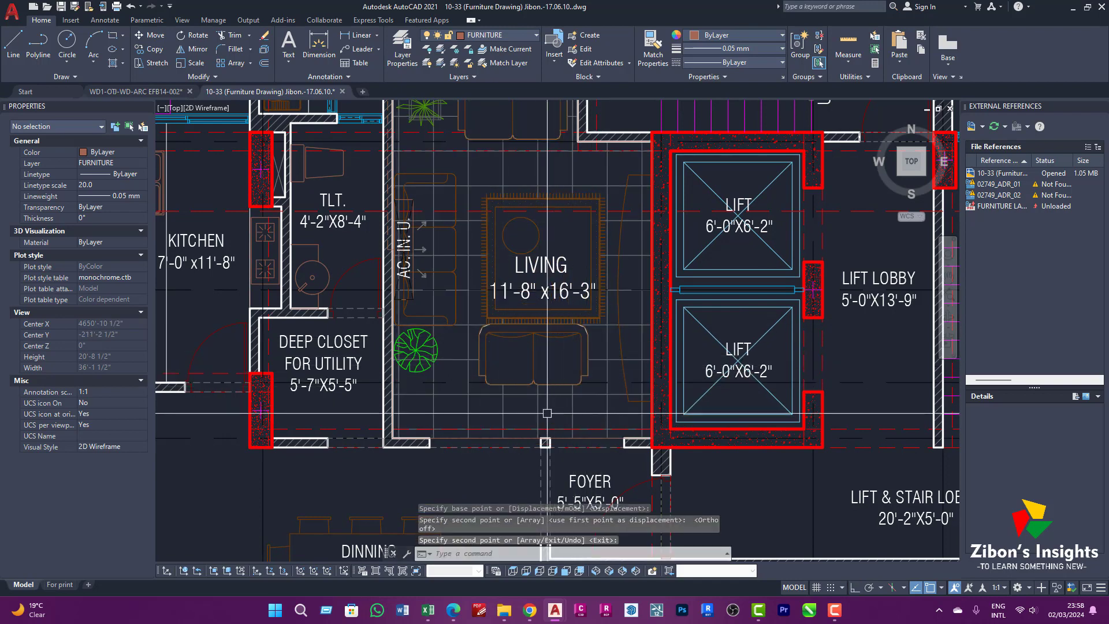
Step: Erase the copied two-seater sofa below the rug
click(560, 382)
text(E)
key(Return)
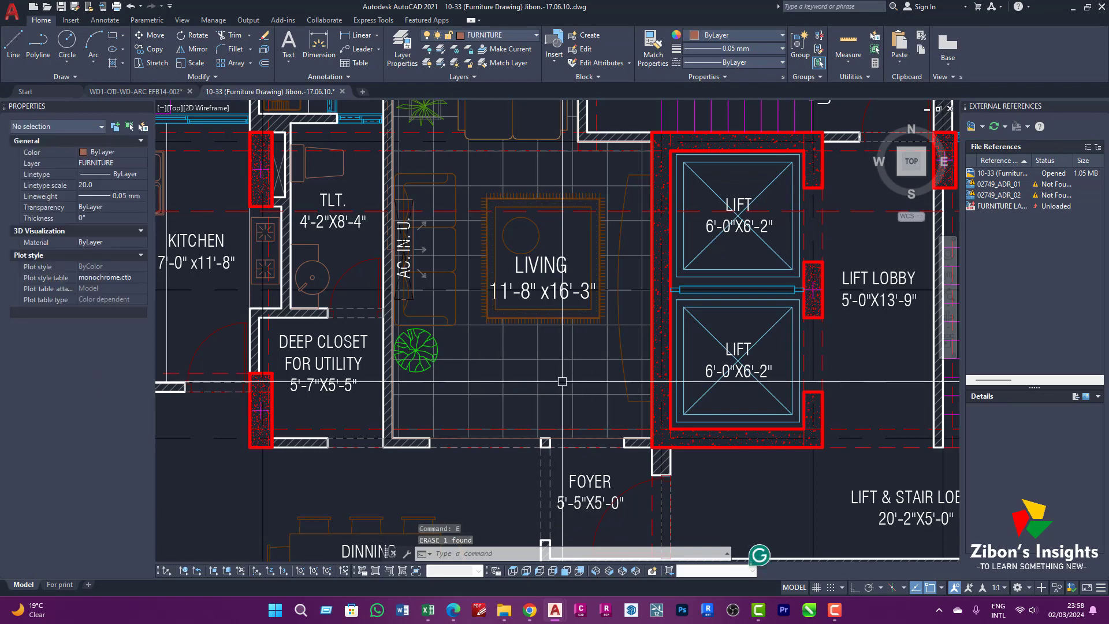
middle_drag(531, 298, 523, 368)
middle_drag(496, 211, 493, 294)
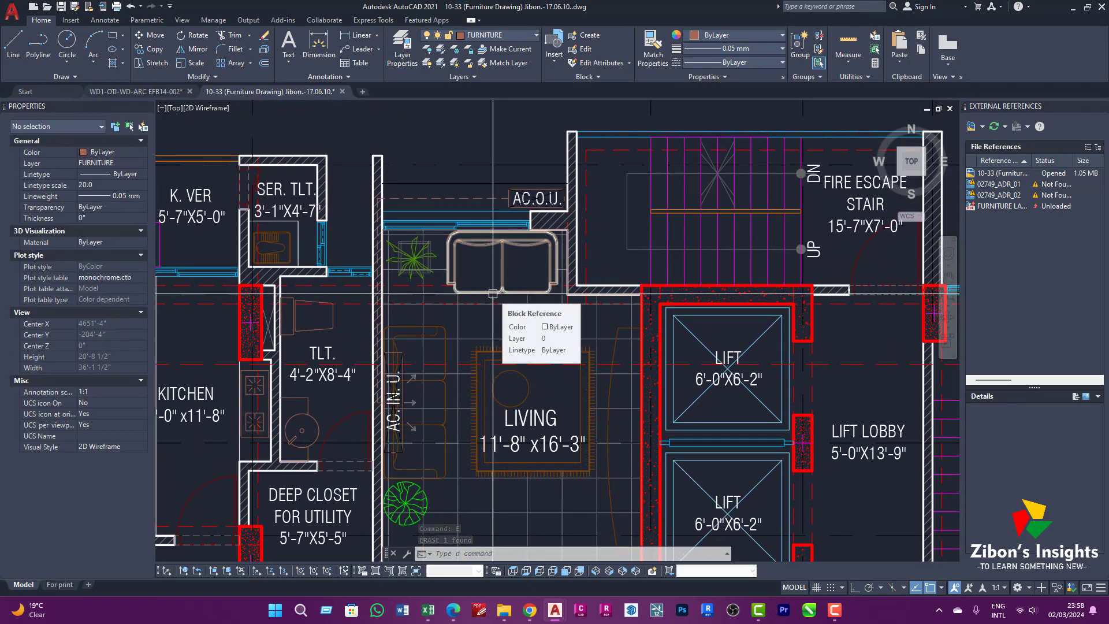